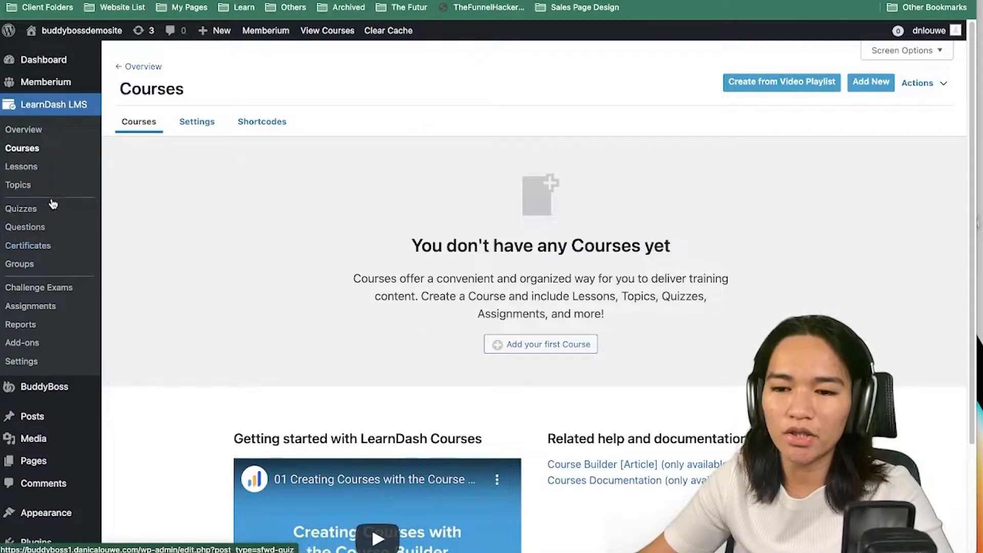
{"action": "scroll", "coordinate": [697, 331], "scroll_direction": "down", "scroll_amount": 2}
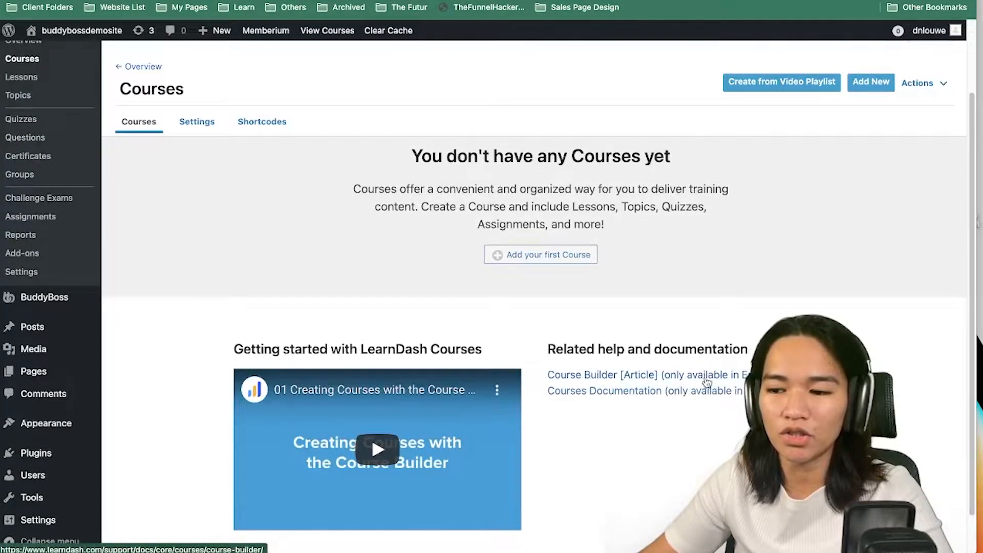
{"action": "scroll", "coordinate": [292, 291], "scroll_direction": "up", "scroll_amount": 2}
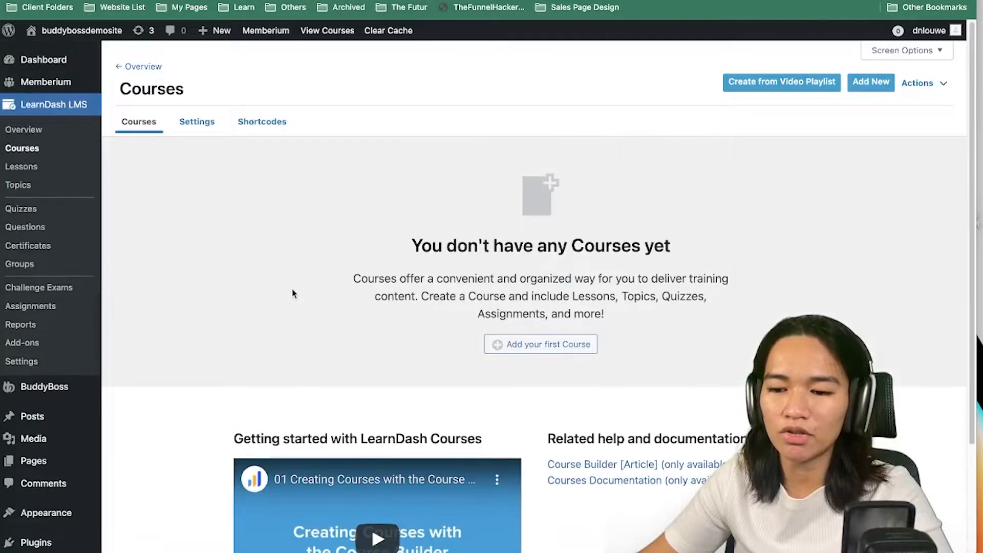
{"action": "scroll", "coordinate": [309, 316], "scroll_direction": "down", "scroll_amount": 1}
{"action": "scroll", "coordinate": [309, 316], "scroll_direction": "down", "scroll_amount": 1}
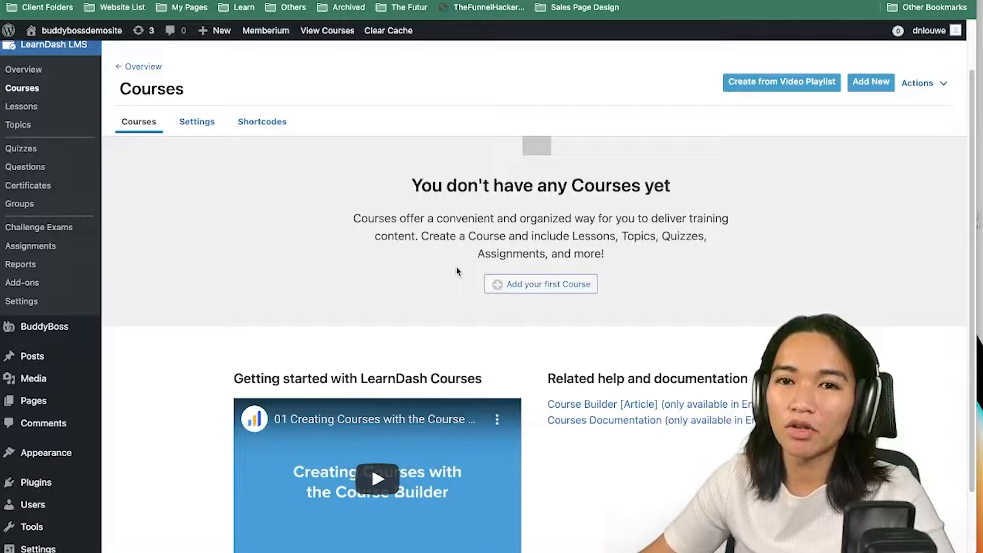
{"action": "scroll", "coordinate": [234, 317], "scroll_direction": "up", "scroll_amount": 2}
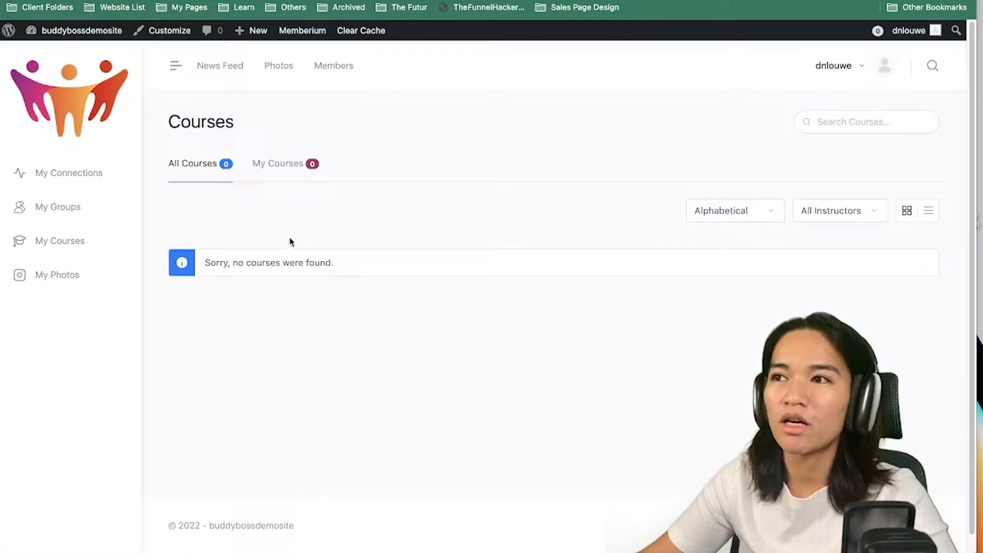
View the My Courses list in grid layout on the site's front-end Courses page
{"action": "left_click", "coordinate": [292, 177]}
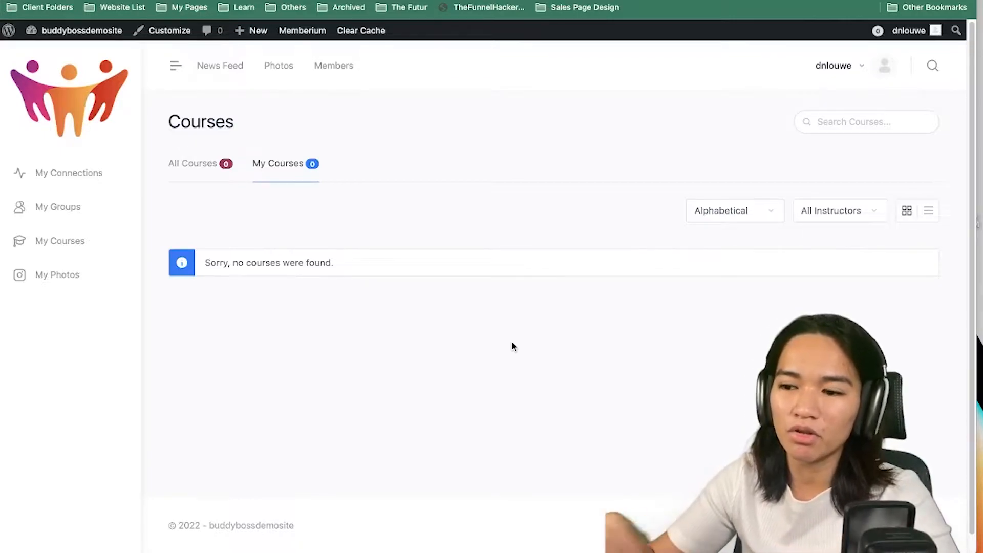
{"action": "left_click", "coordinate": [906, 212]}
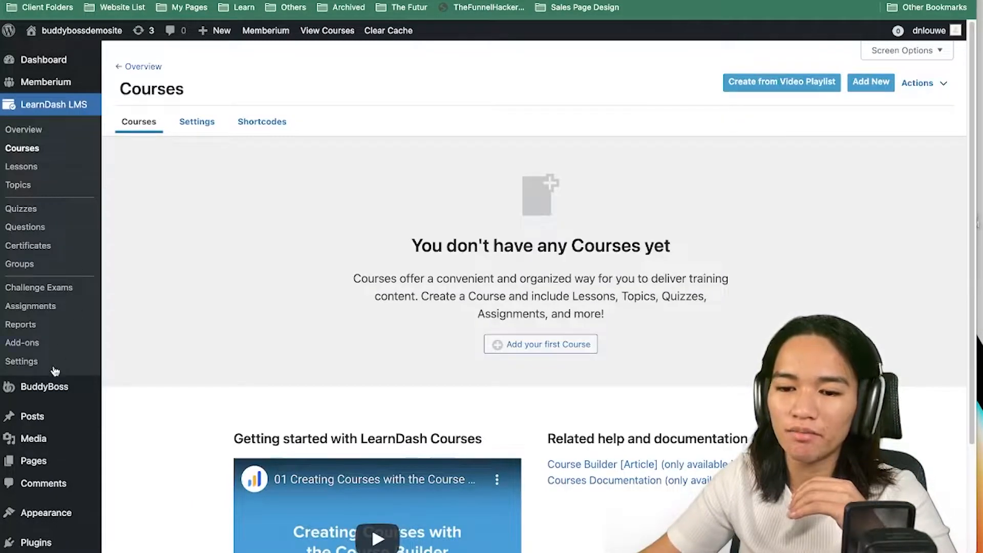
Open the LearnDash section of the BuddyBoss theme options and review its filter and course content settings
{"action": "mouse_move", "coordinate": [54, 394]}
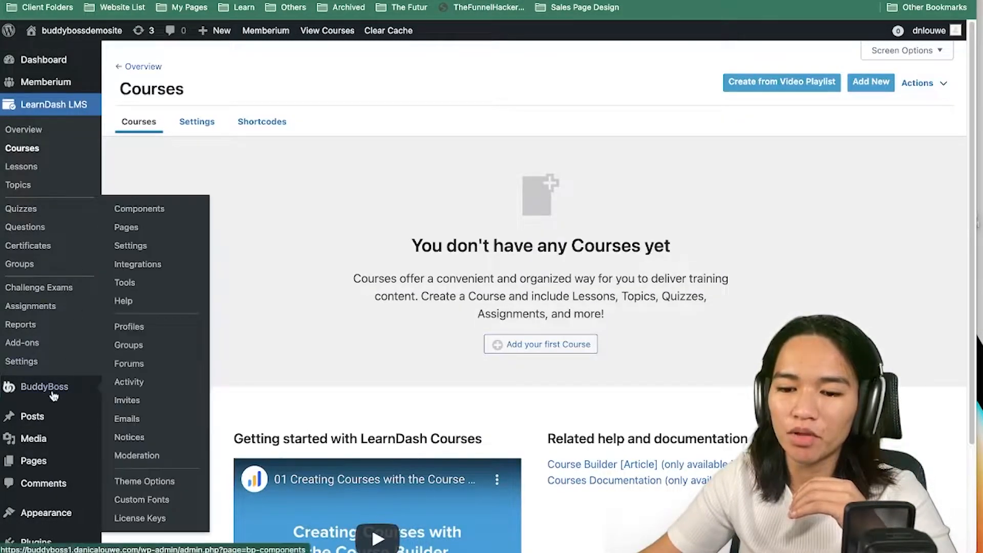
{"action": "left_click", "coordinate": [128, 480]}
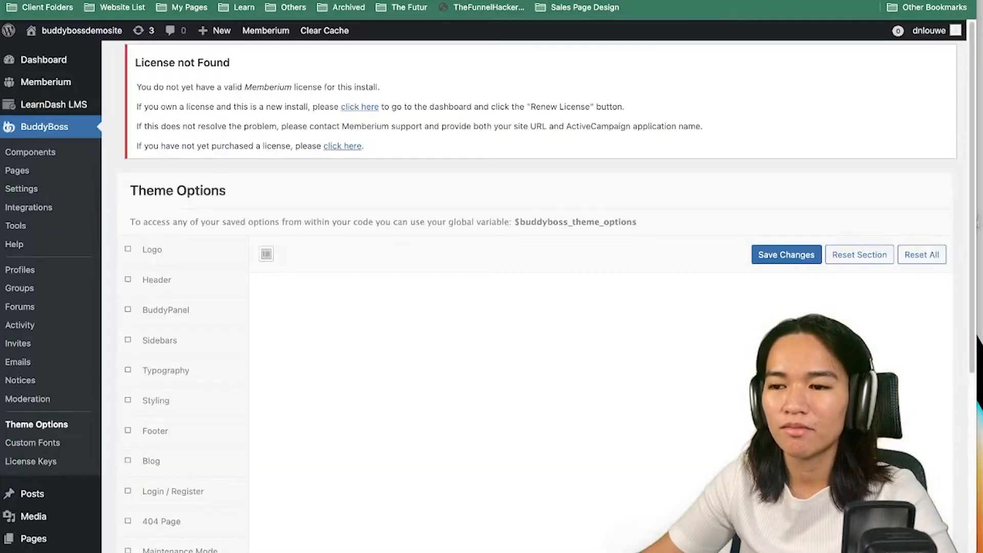
{"action": "scroll", "coordinate": [369, 259], "scroll_direction": "down", "scroll_amount": 5}
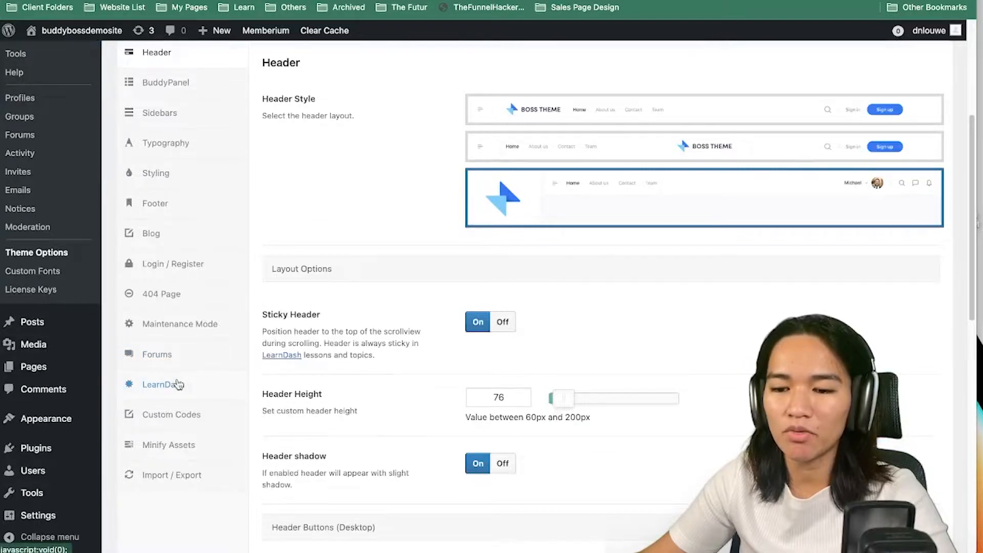
{"action": "left_click", "coordinate": [177, 384]}
{"action": "scroll", "coordinate": [761, 202], "scroll_direction": "up", "scroll_amount": 4}
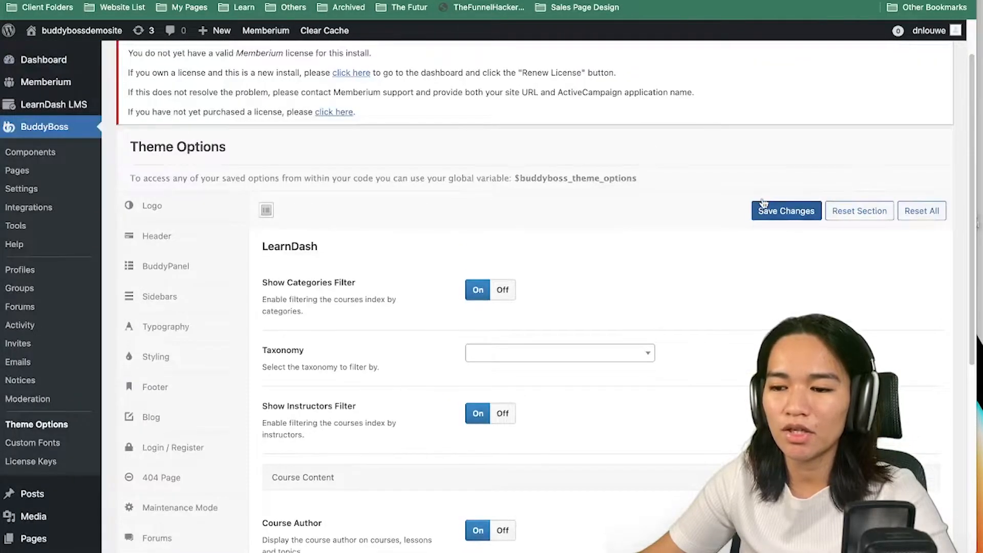
{"action": "scroll", "coordinate": [763, 202], "scroll_direction": "down", "scroll_amount": 6}
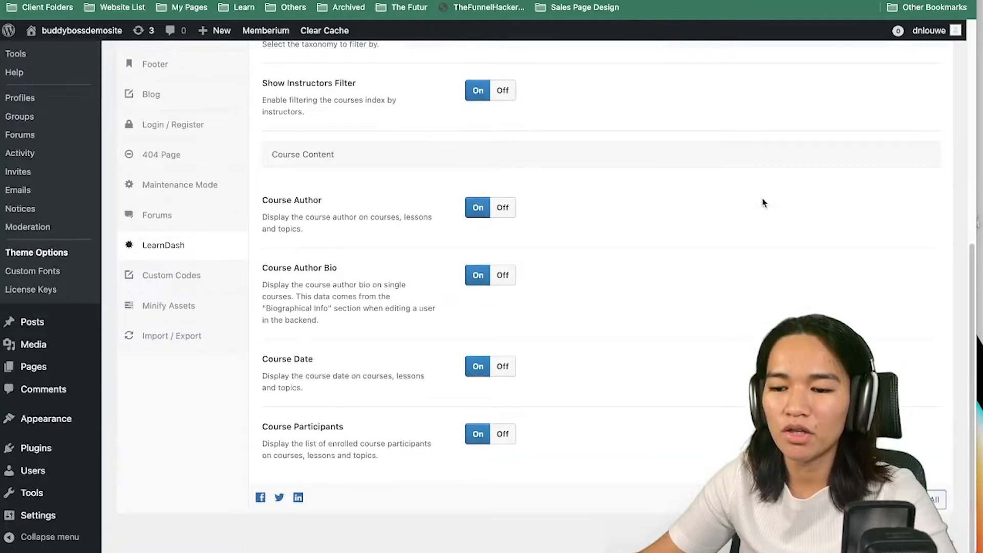
{"action": "scroll", "coordinate": [764, 204], "scroll_direction": "up", "scroll_amount": 1}
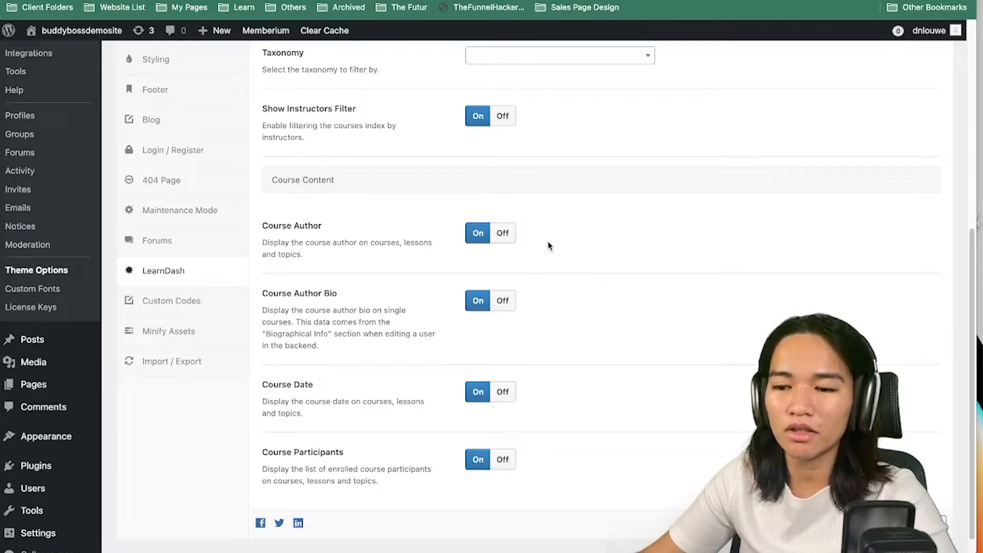
{"action": "scroll", "coordinate": [583, 418], "scroll_direction": "up", "scroll_amount": 3}
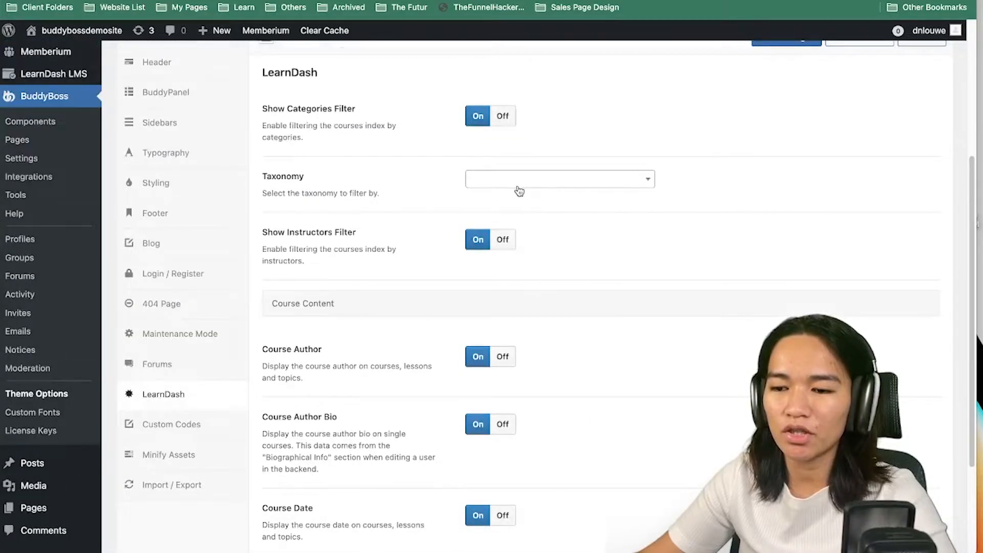
Check the instructors filter choices on the front-end Courses page and return to the theme options
{"action": "key", "text": "ctrl+Tab"}
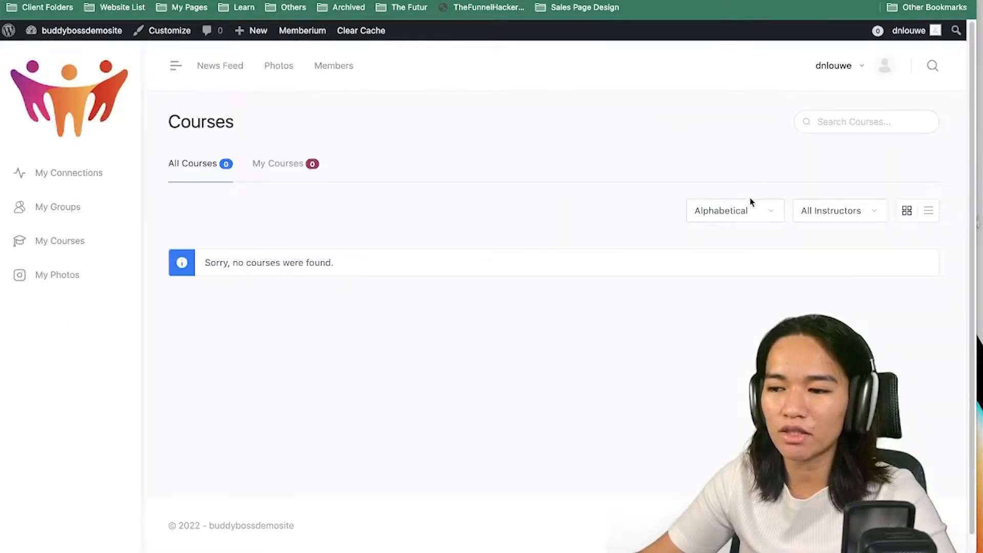
{"action": "left_click", "coordinate": [839, 211]}
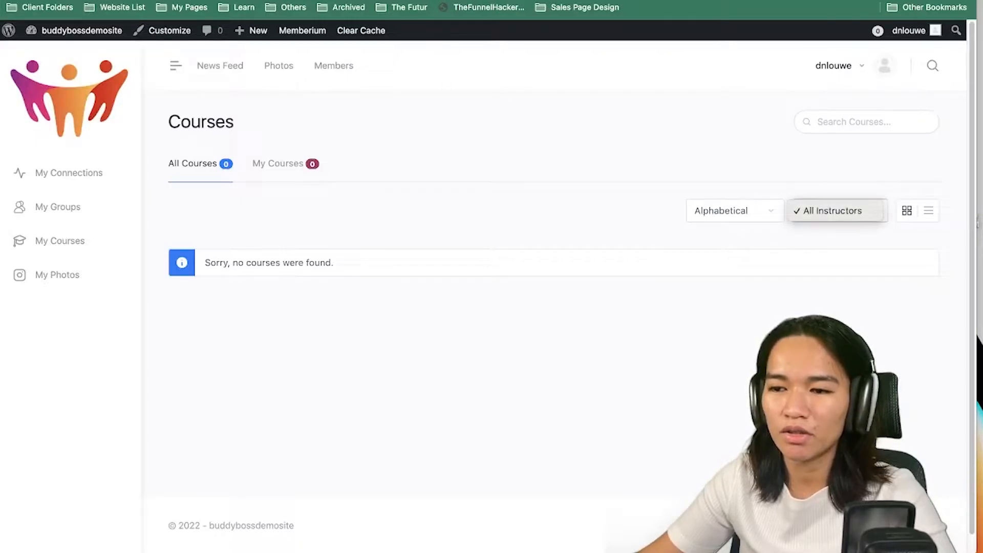
{"action": "key", "text": "Escape"}
{"action": "key", "text": "ctrl+shift+Tab"}
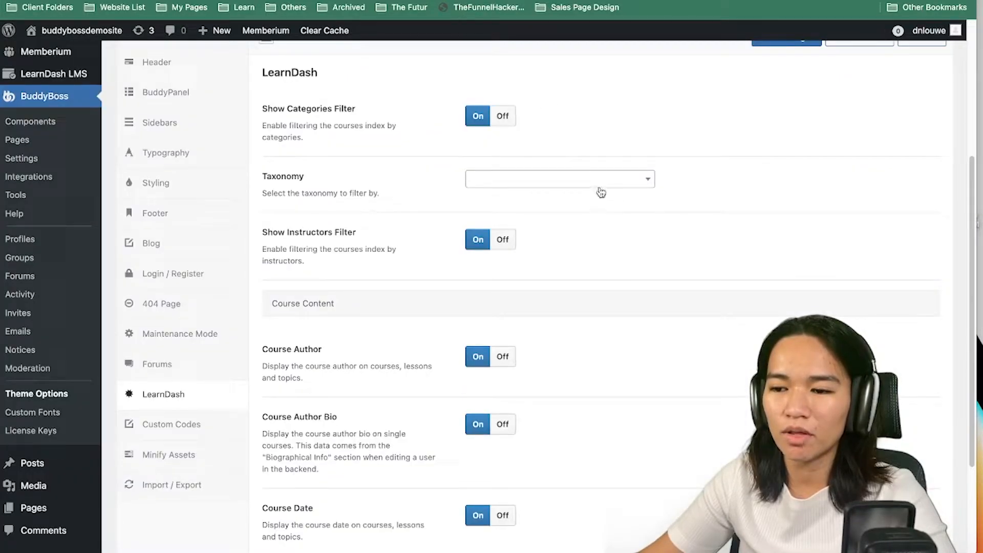
Try Course Categories and Course Tags as the filter taxonomy and clear the selection
{"action": "left_click", "coordinate": [608, 182]}
{"action": "left_click", "coordinate": [588, 227]}
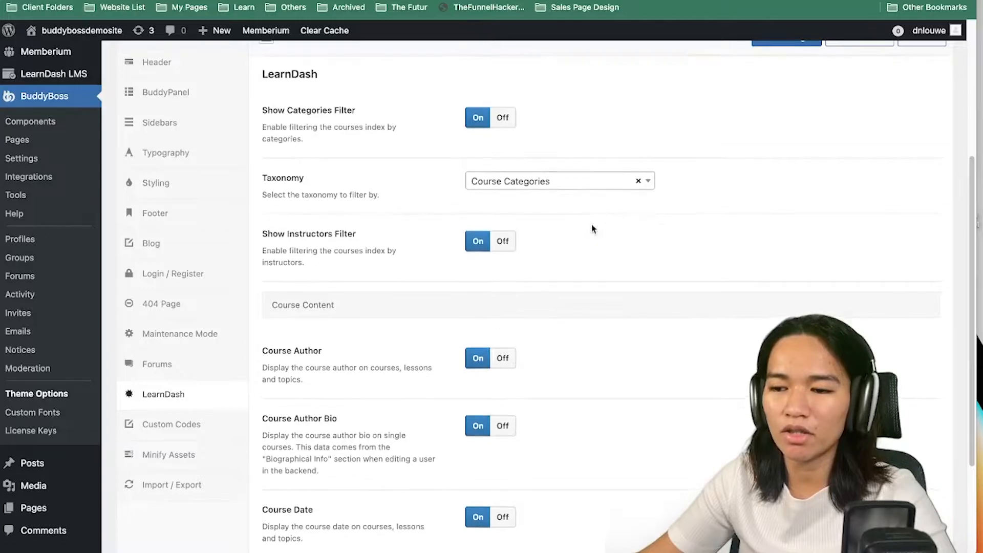
{"action": "left_click", "coordinate": [585, 207]}
{"action": "left_click", "coordinate": [552, 281]}
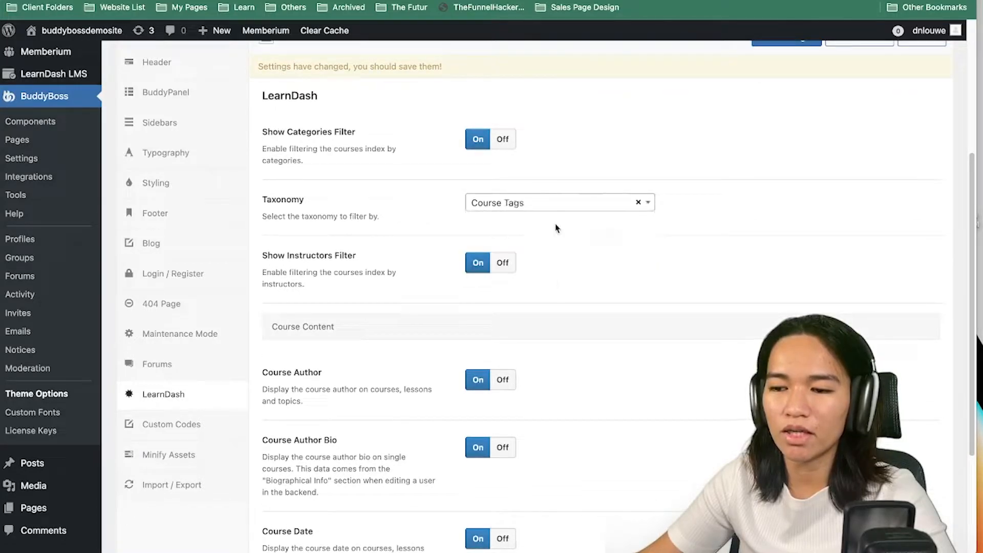
{"action": "left_click", "coordinate": [638, 205]}
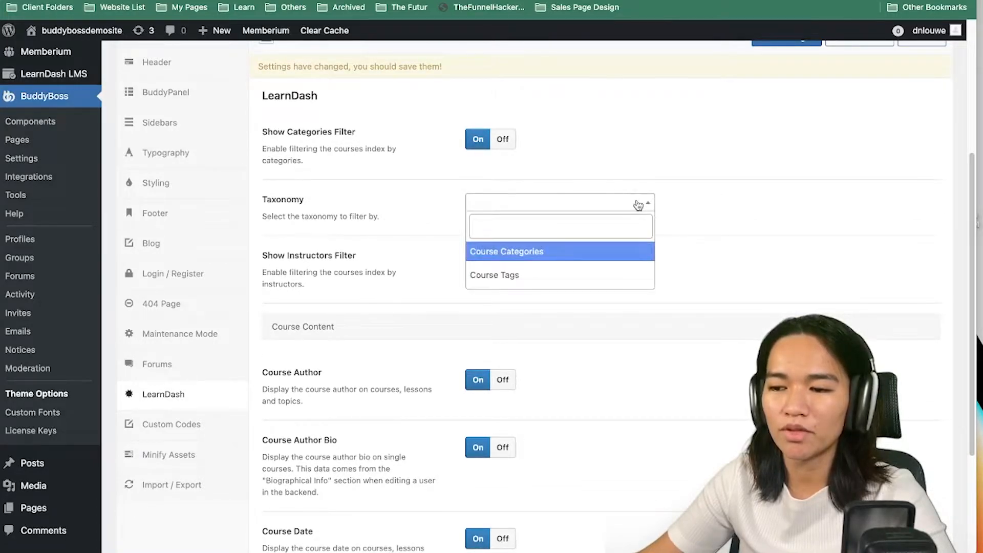
Turn off Show Categories Filter and Show Instructors Filter in the LearnDash theme options and save the changes
{"action": "left_click", "coordinate": [503, 147]}
{"action": "left_click", "coordinate": [504, 147]}
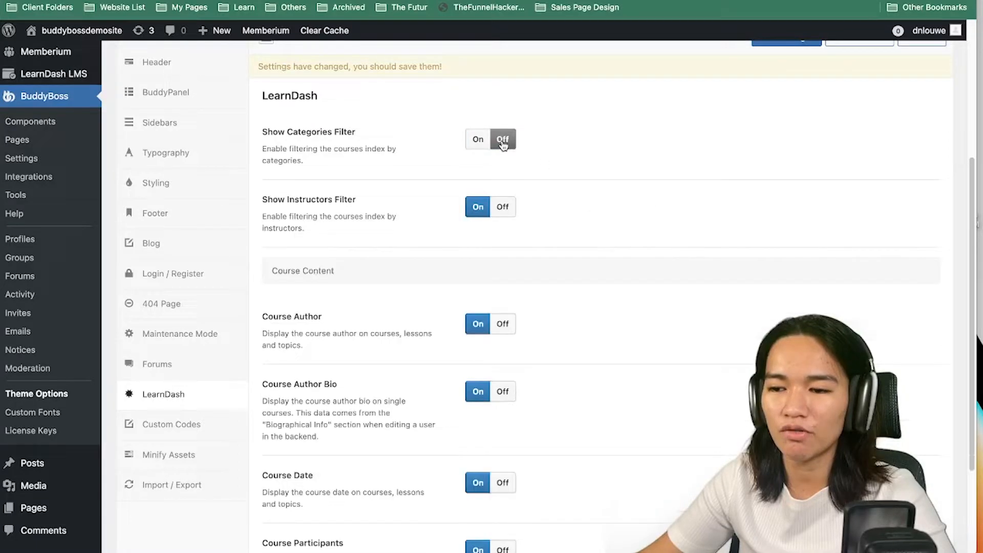
{"action": "left_click", "coordinate": [503, 207]}
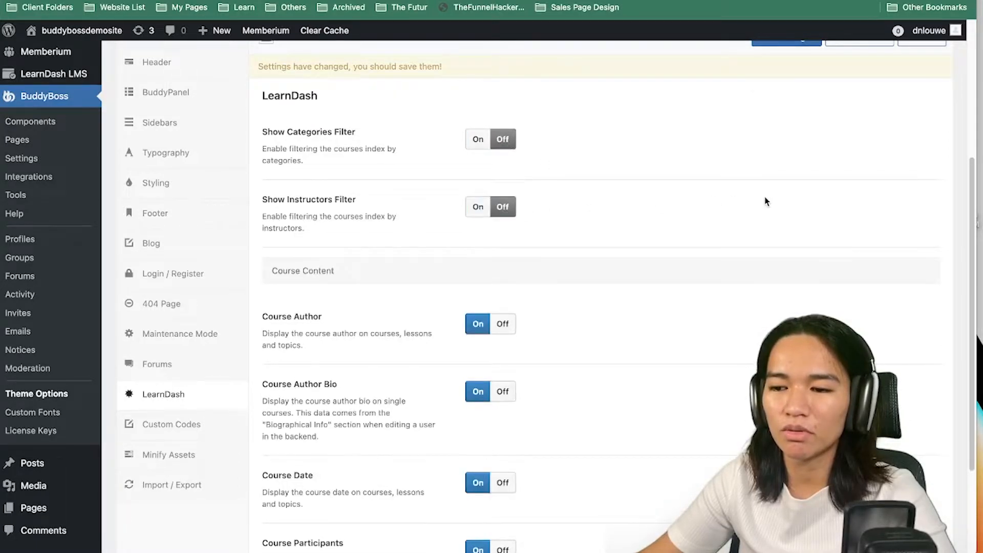
{"action": "scroll", "coordinate": [765, 202], "scroll_direction": "up", "scroll_amount": 4}
{"action": "left_click", "coordinate": [786, 263]}
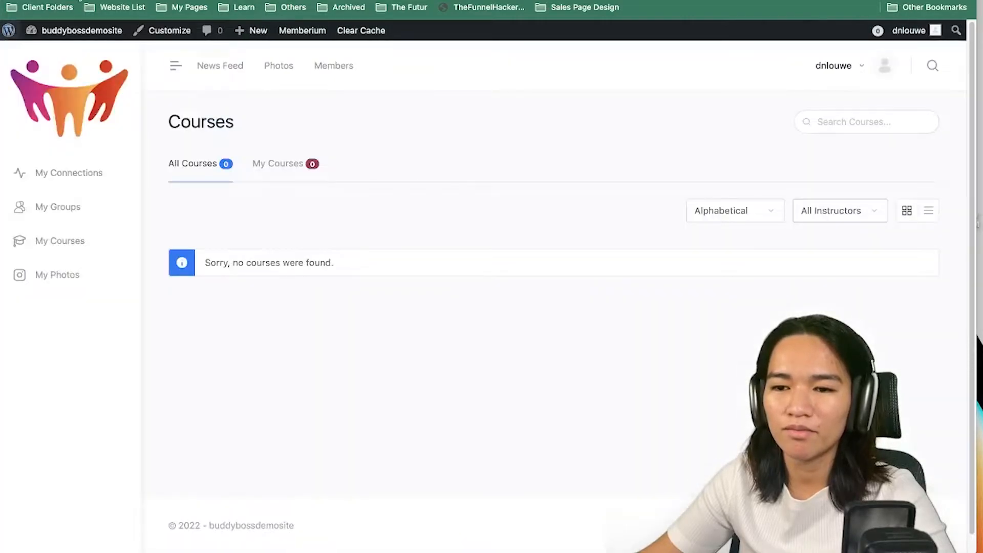
Reload the front-end Courses page and check the remaining sorting dropdown
{"action": "key", "text": "super+r"}
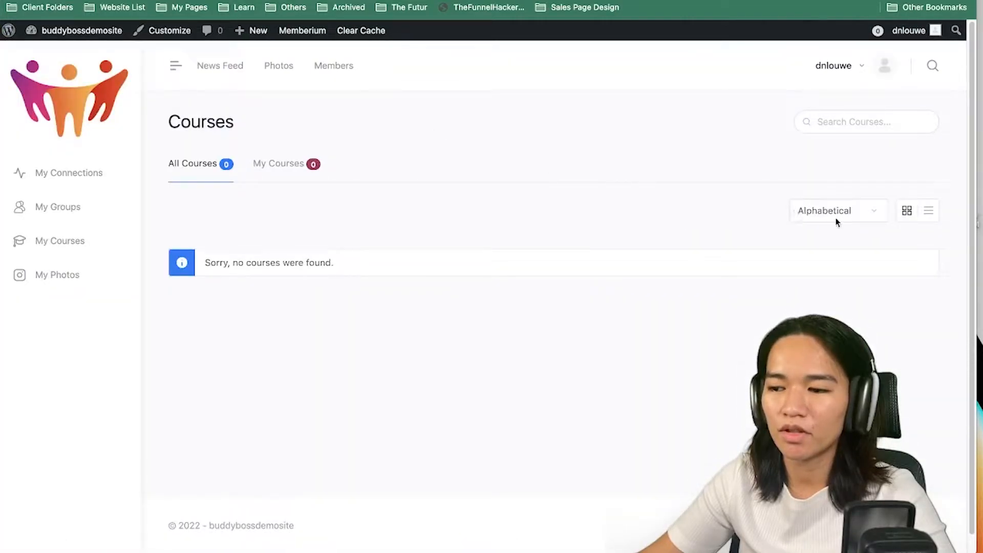
{"action": "left_click", "coordinate": [838, 222]}
{"action": "left_click", "coordinate": [728, 228]}
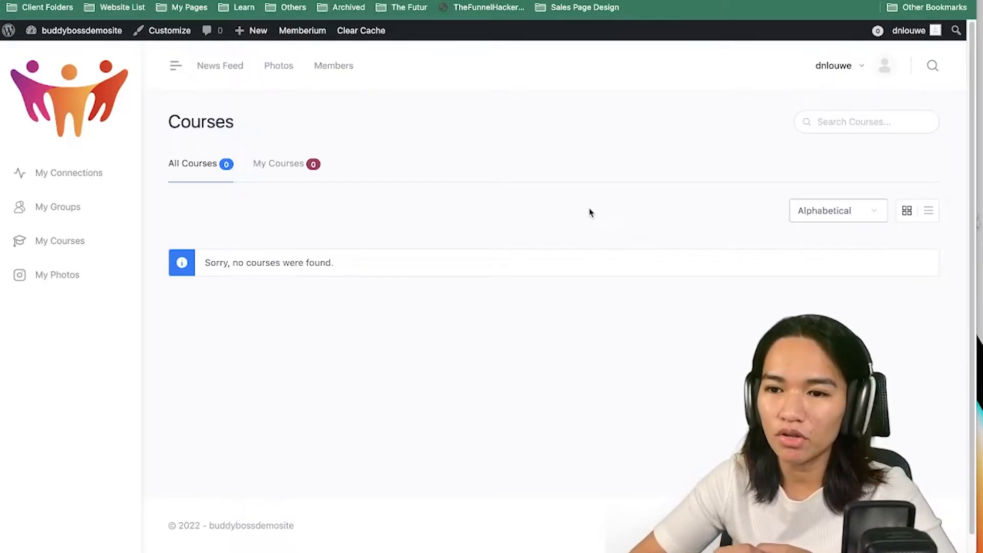
In LearnDash's advanced custom label settings, relabel Lesson as Module and Lessons as Modules, and save
{"action": "mouse_move", "coordinate": [303, 30]}
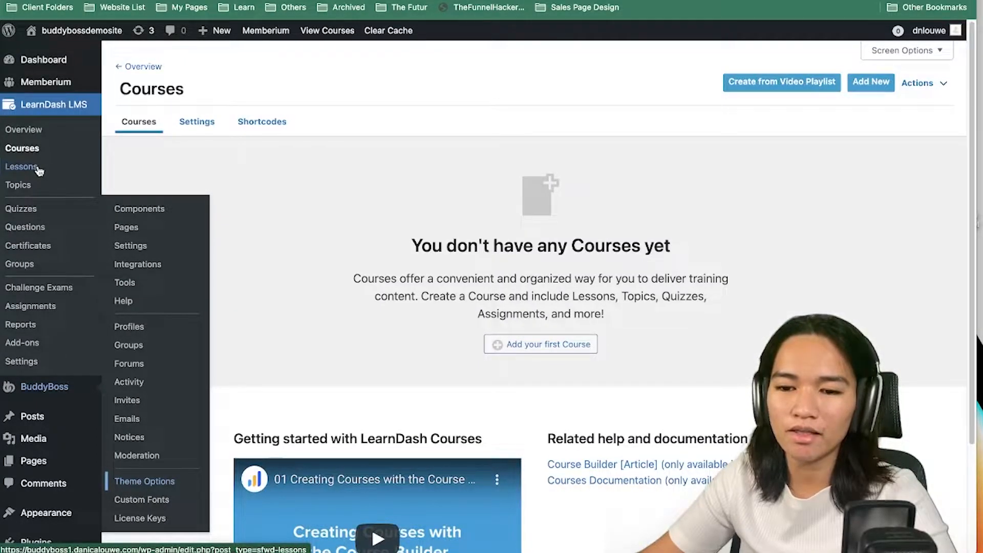
{"action": "left_click", "coordinate": [41, 363]}
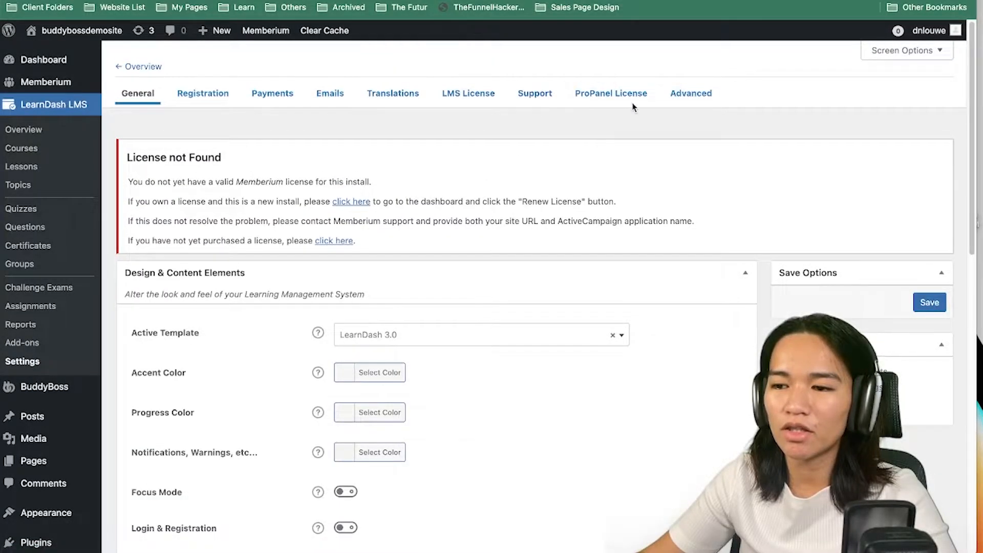
{"action": "left_click", "coordinate": [687, 104]}
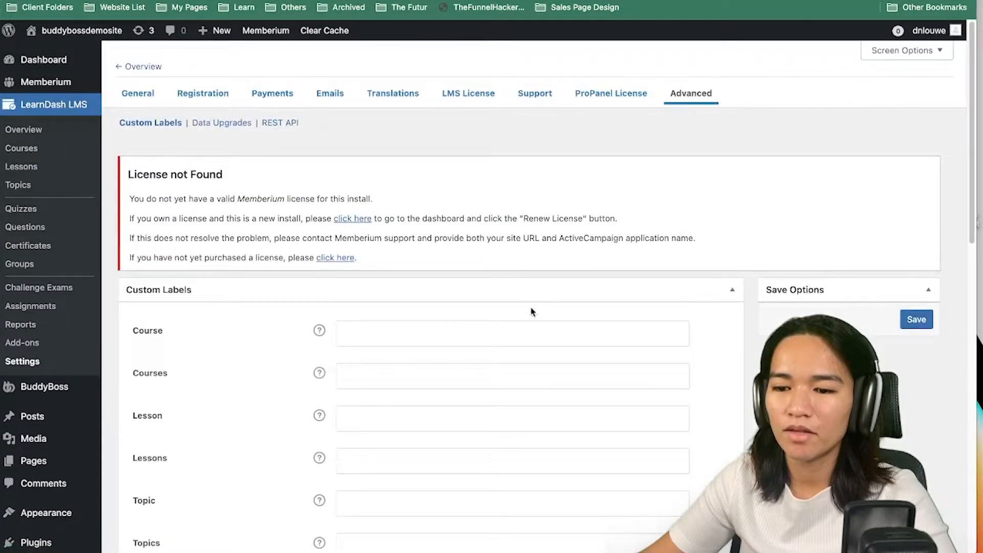
{"action": "scroll", "coordinate": [405, 352], "scroll_direction": "down", "scroll_amount": 2}
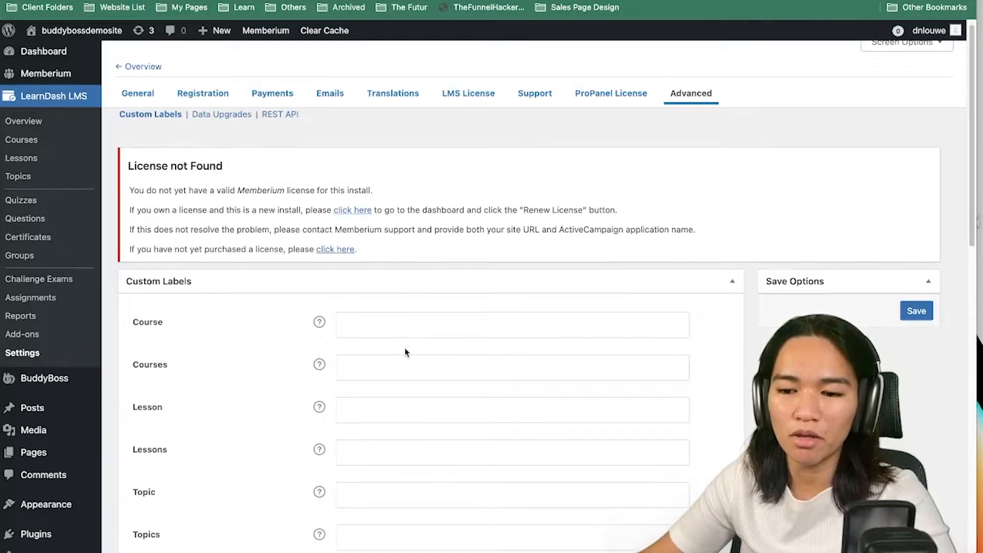
{"action": "left_click", "coordinate": [384, 379]}
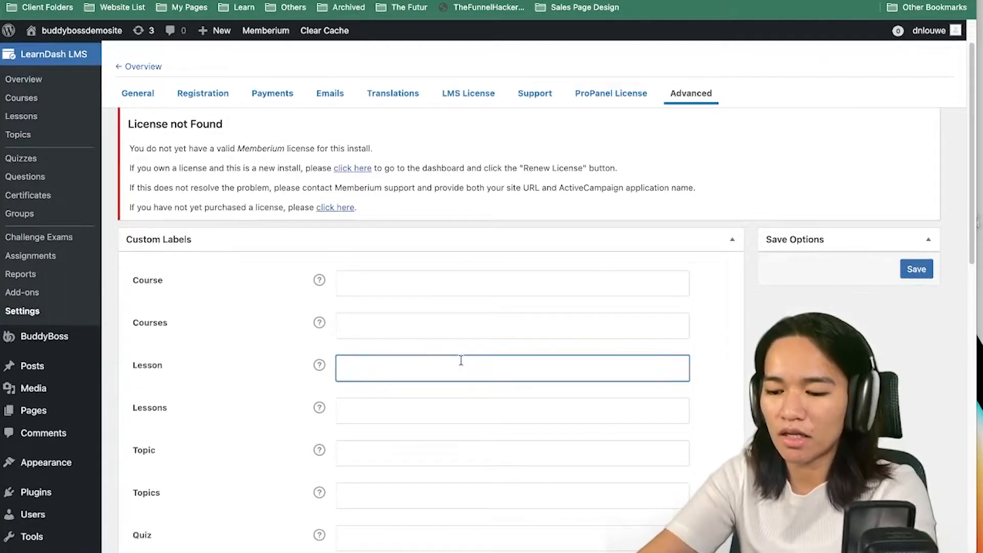
{"action": "type", "text": "Module"}
{"action": "key", "text": "Tab"}
{"action": "type", "text": "Modules"}
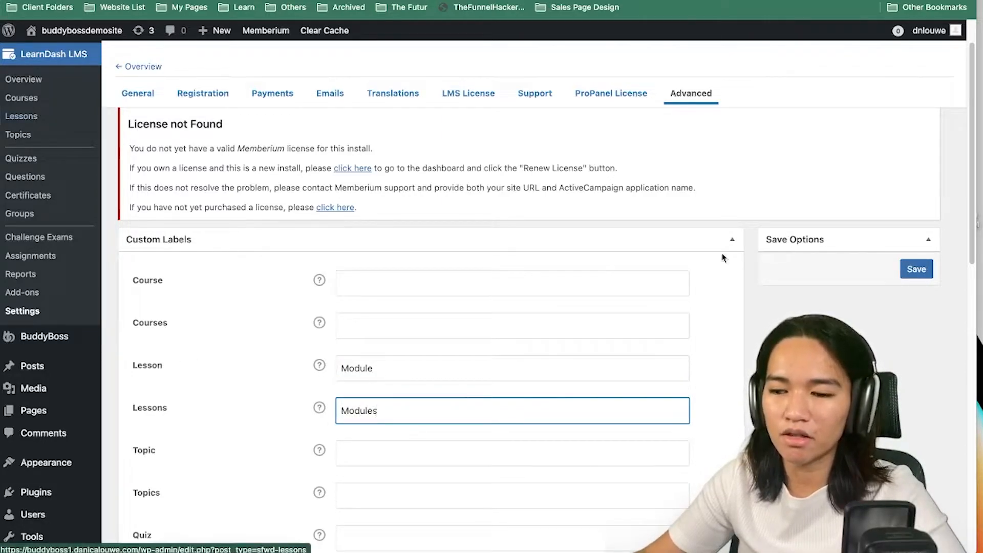
{"action": "left_click", "coordinate": [911, 281]}
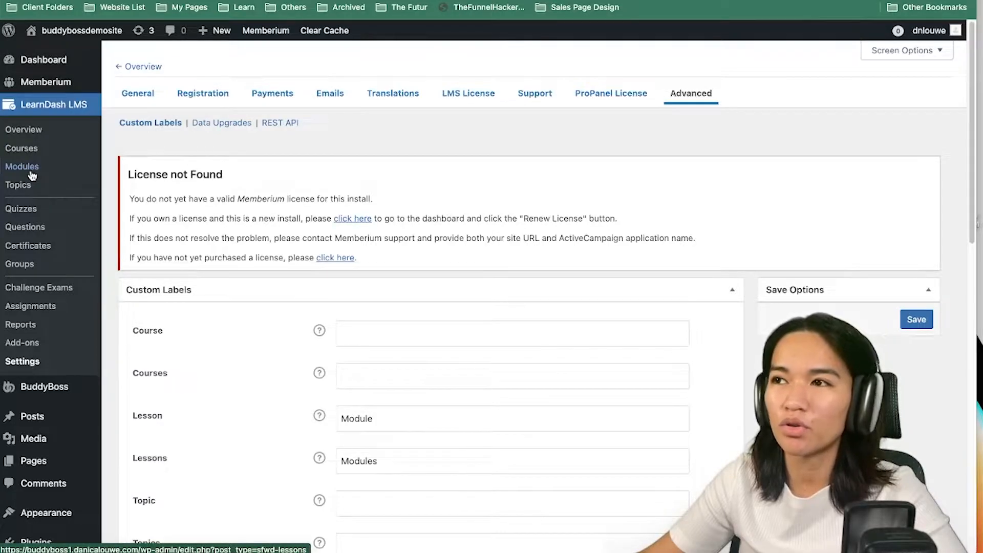
In the WordPress permalink settings, set the LearnDash Modules URL slug to modules
{"action": "scroll", "coordinate": [571, 321], "scroll_direction": "down", "scroll_amount": 8}
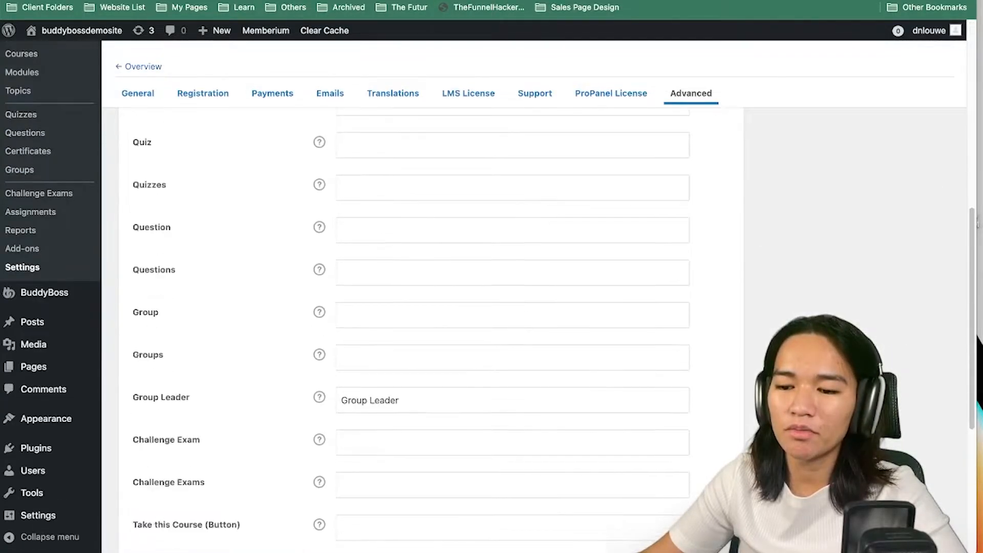
{"action": "scroll", "coordinate": [463, 399], "scroll_direction": "down", "scroll_amount": 5}
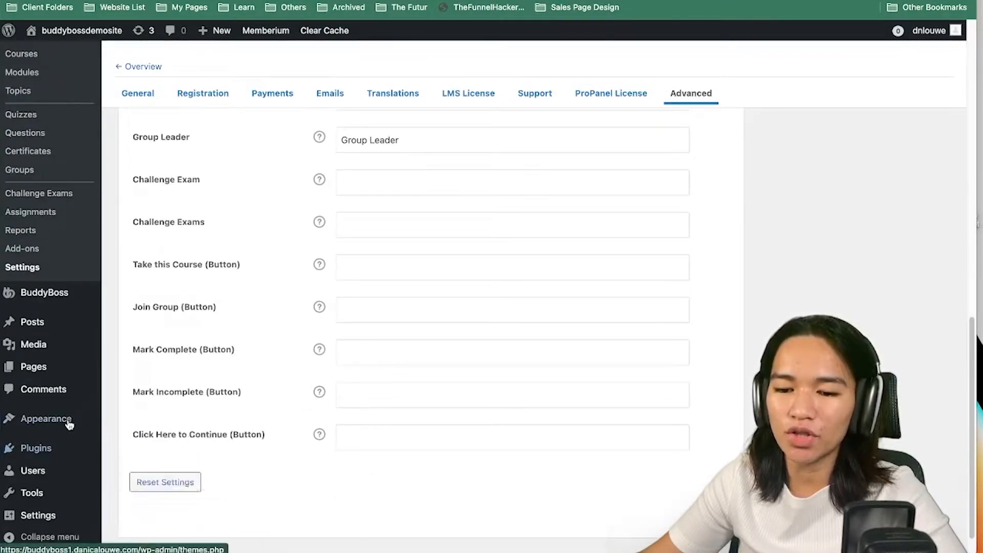
{"action": "mouse_move", "coordinate": [59, 522]}
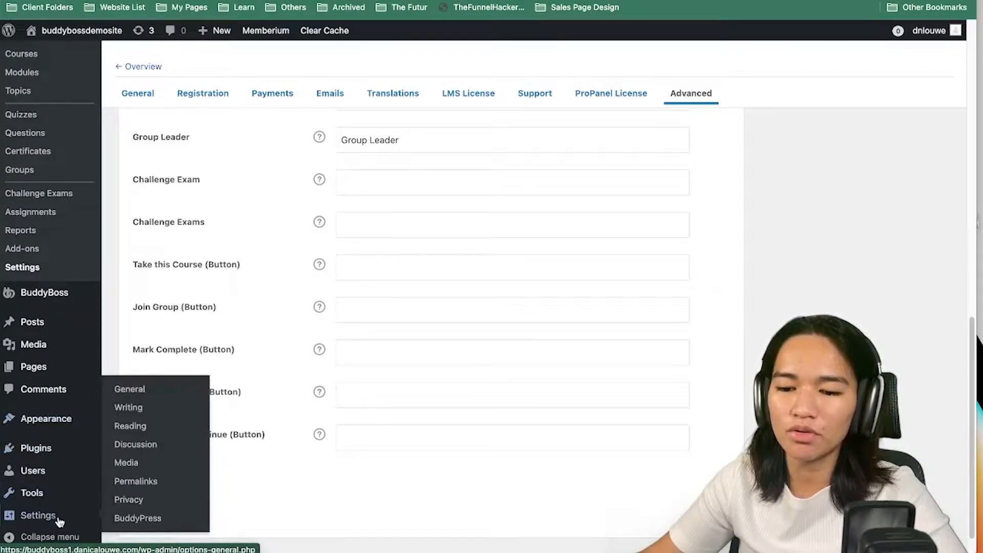
{"action": "left_click", "coordinate": [134, 482]}
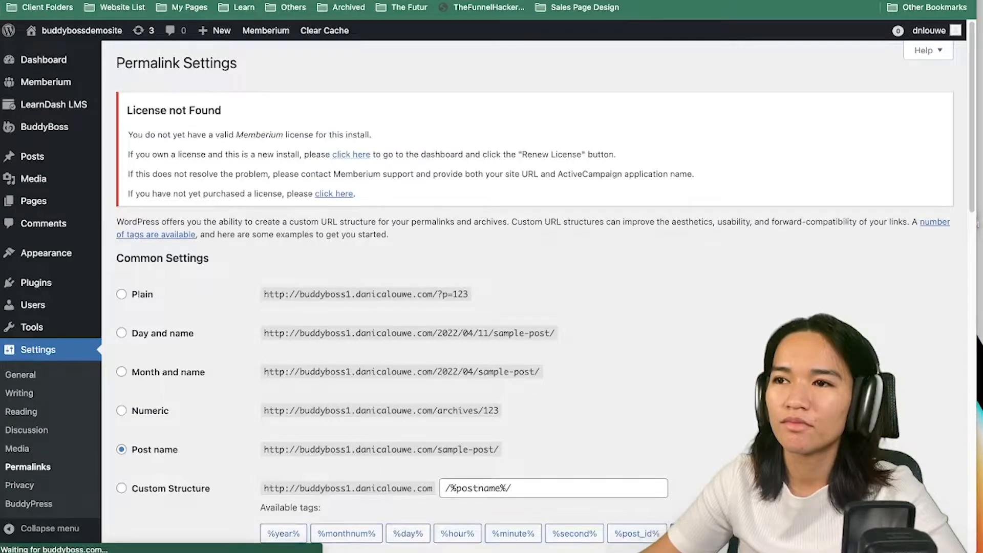
{"action": "scroll", "coordinate": [724, 340], "scroll_direction": "down", "scroll_amount": 10}
{"action": "scroll", "coordinate": [724, 340], "scroll_direction": "down", "scroll_amount": 1}
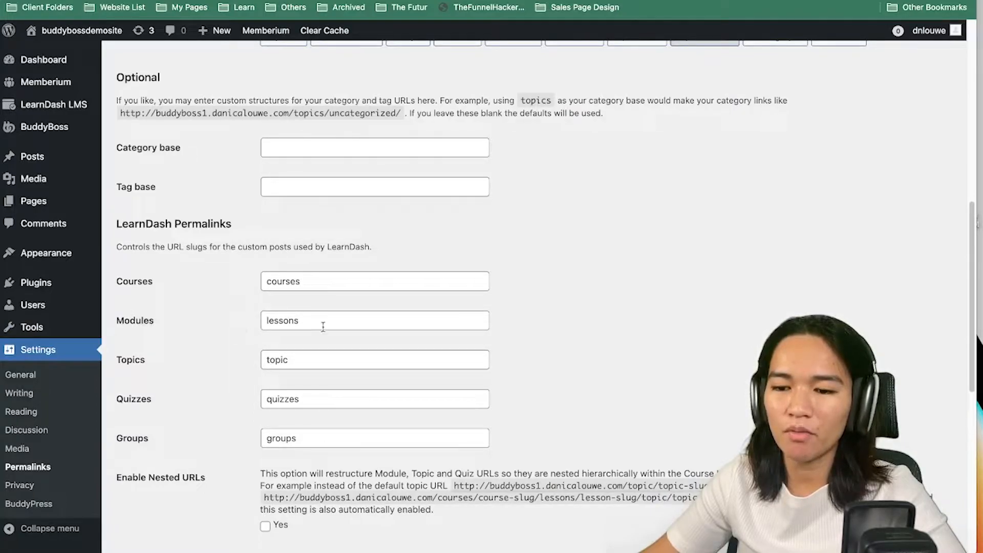
{"action": "left_click_drag", "start_coordinate": [323, 326], "coordinate": [261, 324]}
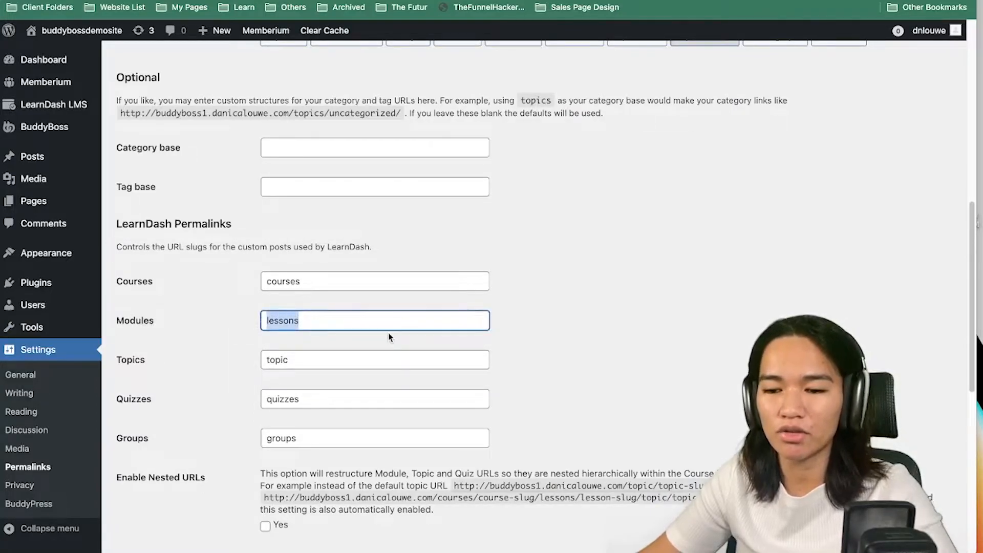
{"action": "type", "text": "modules"}
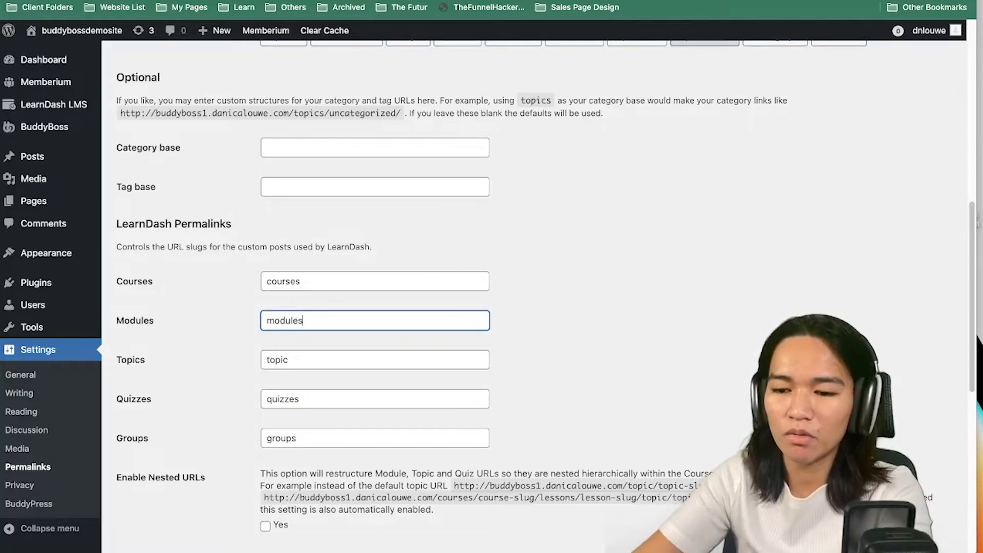
{"action": "left_click", "coordinate": [566, 311]}
Set the Module Category base to module-category and the Module Tag base to module-tag, and save the permalink settings
{"action": "scroll", "coordinate": [567, 315], "scroll_direction": "down", "scroll_amount": 6}
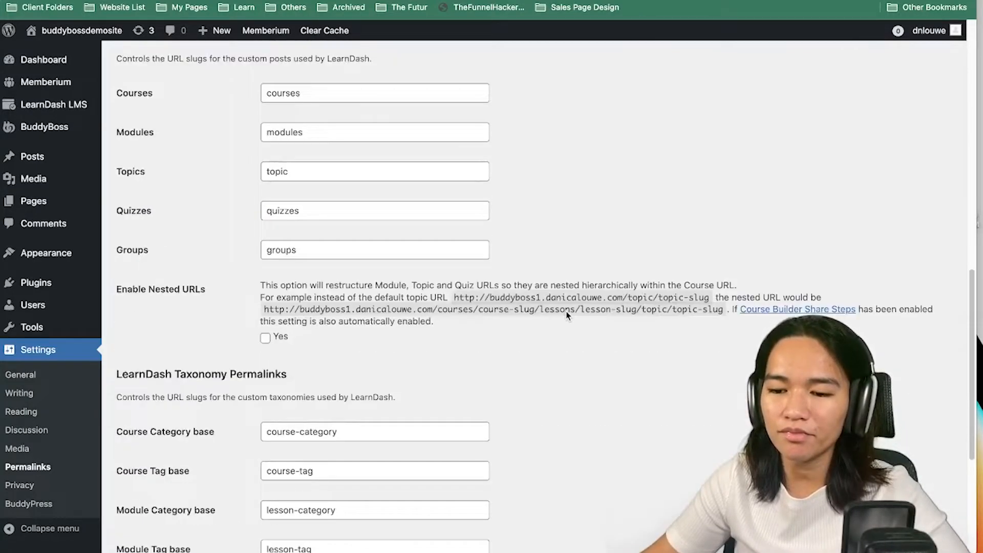
{"action": "left_click_drag", "start_coordinate": [296, 386], "coordinate": [267, 386]}
{"action": "key", "text": "BackSpace"}
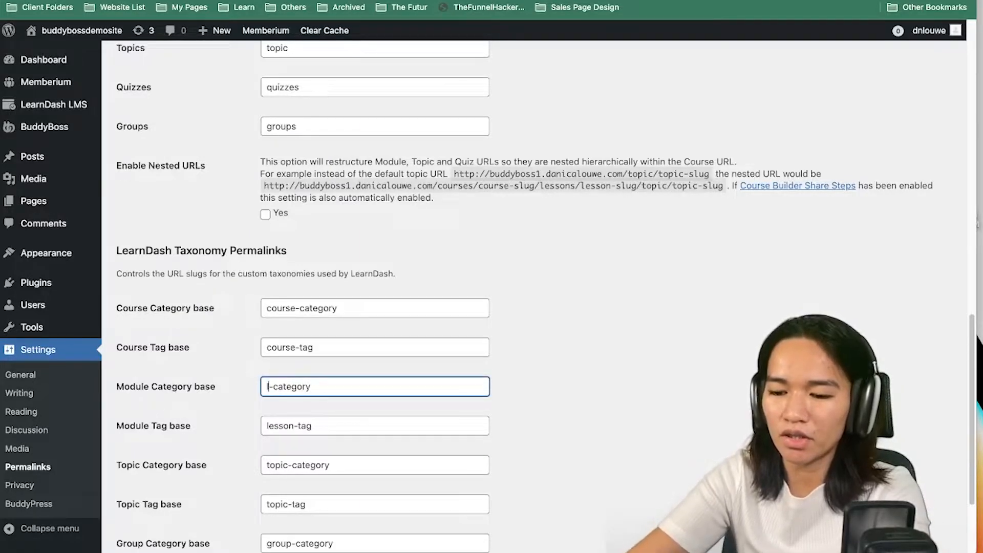
{"action": "type", "text": "module"}
{"action": "left_click", "coordinate": [285, 429]}
{"action": "left_click_drag", "start_coordinate": [297, 428], "coordinate": [247, 429]}
{"action": "type", "text": "module"}
{"action": "scroll", "coordinate": [248, 435], "scroll_direction": "down", "scroll_amount": 3}
{"action": "left_click", "coordinate": [172, 490]}
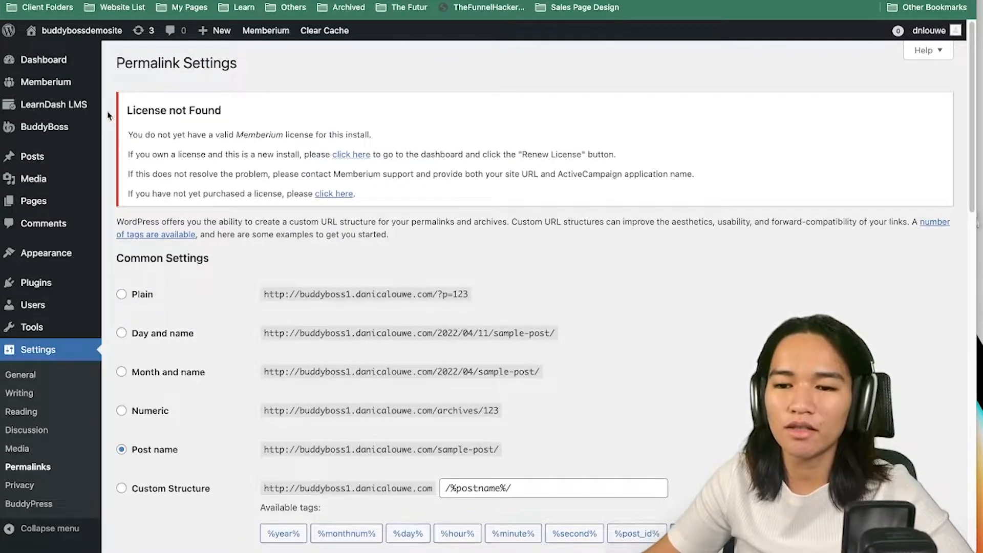
Add the first LearnDash course and title it Course One
{"action": "mouse_move", "coordinate": [101, 112]}
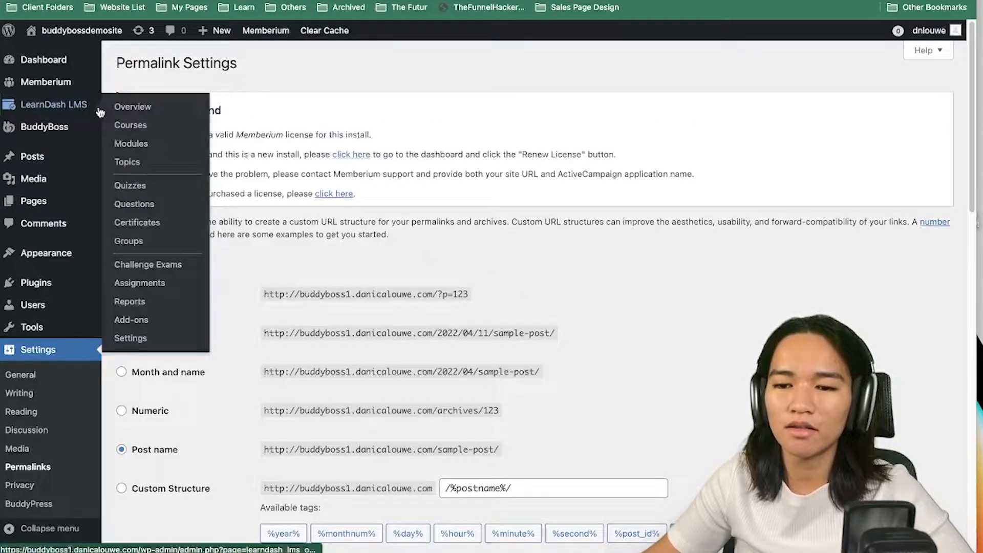
{"action": "left_click", "coordinate": [145, 131]}
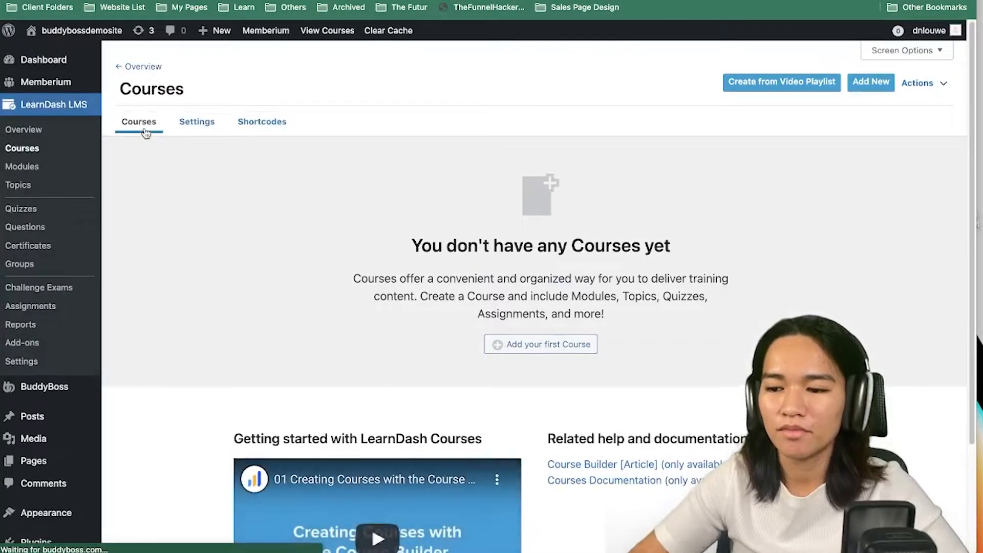
{"action": "left_click", "coordinate": [549, 346]}
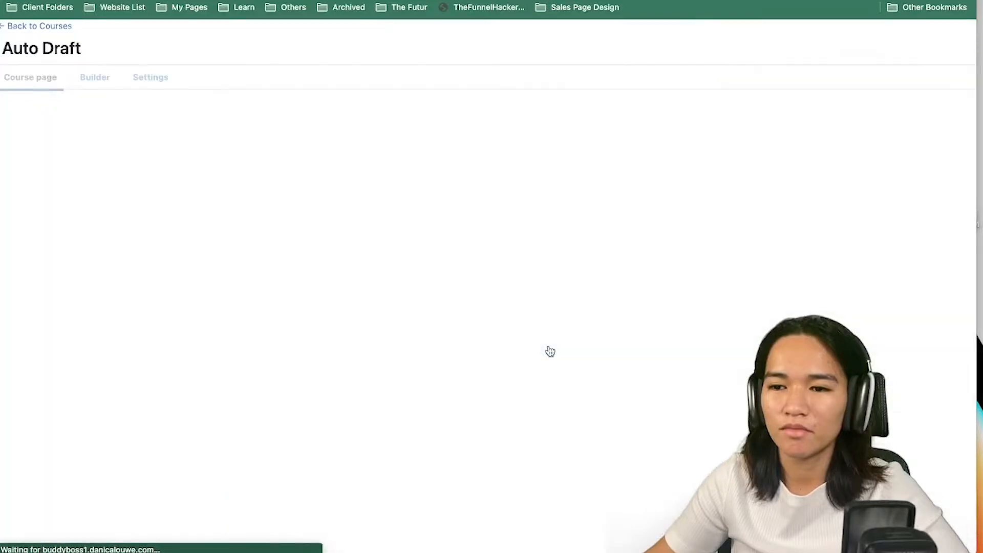
{"action": "type", "text": "C"}
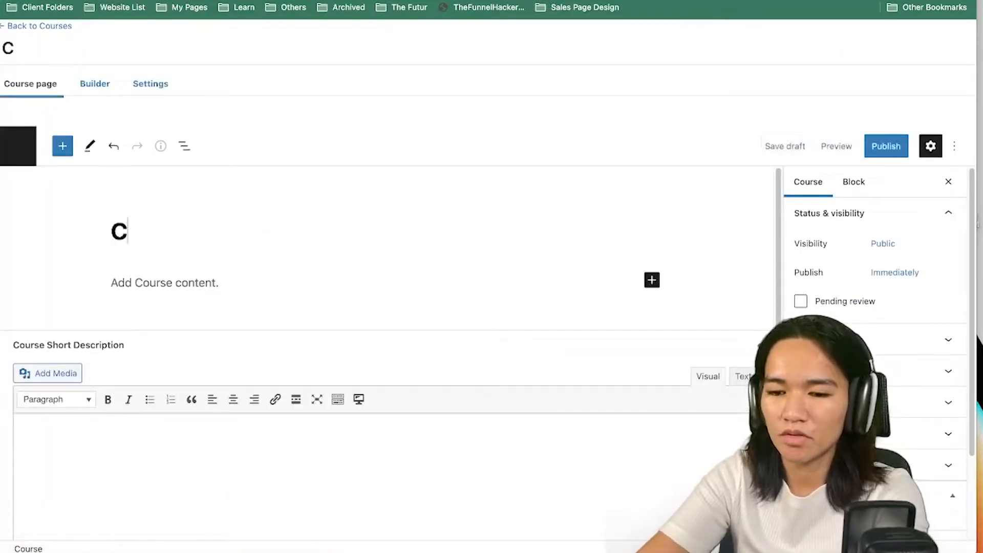
{"action": "type", "text": "ourse 1"}
{"action": "key", "text": "BackSpace"}
{"action": "key", "text": "BackSpace"}
{"action": "type", "text": "One"}
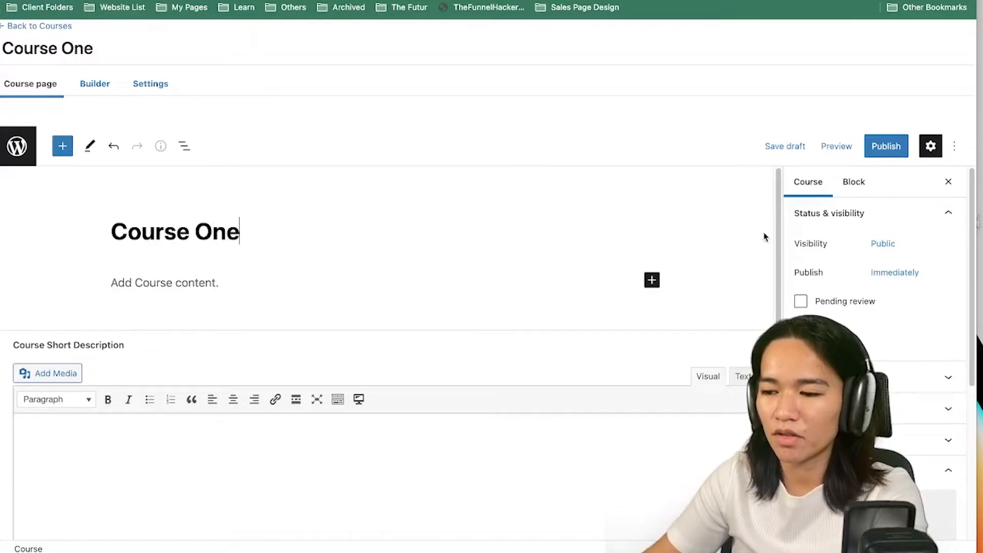
Enter "This is a sample content only." as the course content of Course One
{"action": "key", "text": "Return"}
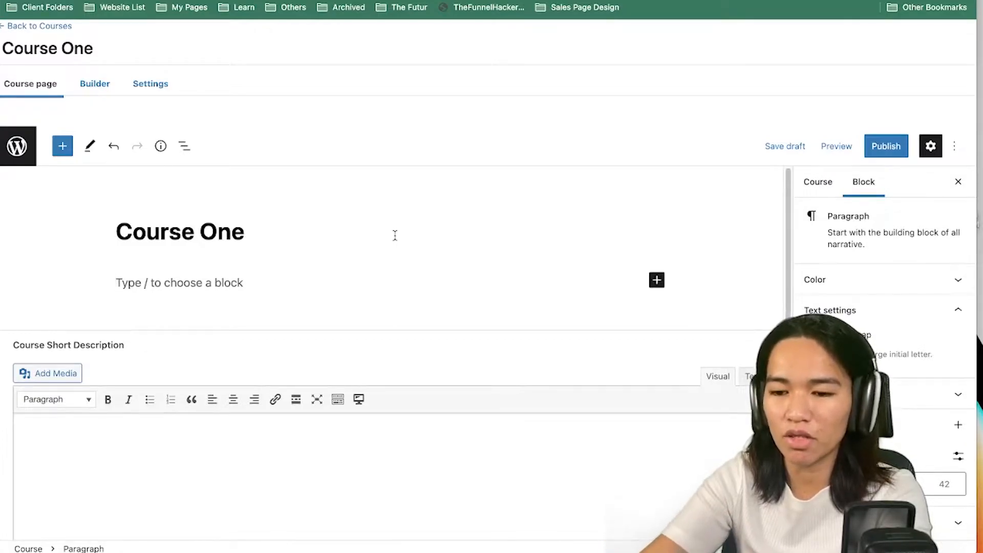
{"action": "type", "text": "This is a sample content only"}
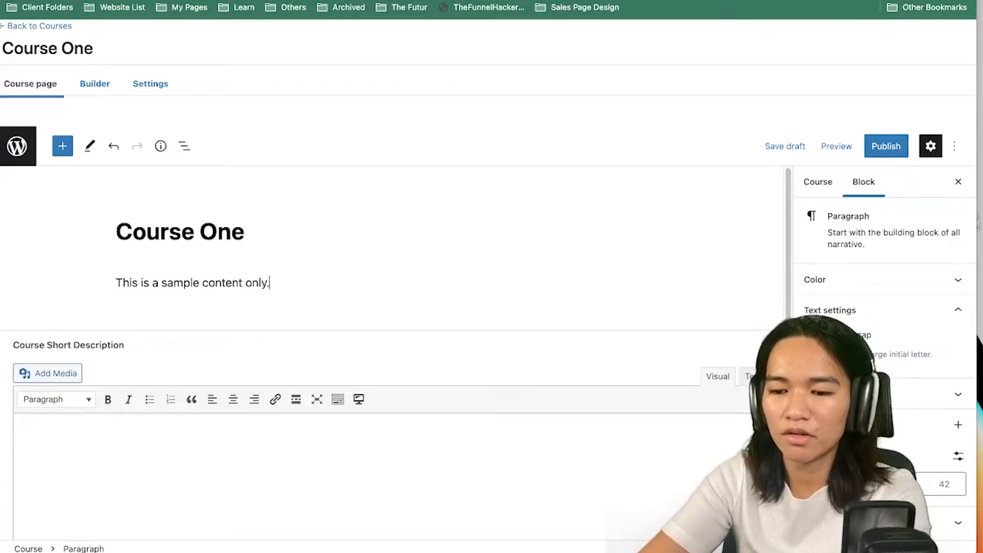
{"action": "type", "text": "."}
Copy the content sentence into Course Short Description and reword it as "This is a sample short description only."
{"action": "key", "text": "ctrl+a"}
{"action": "key", "text": "ctrl+c"}
{"action": "left_click", "coordinate": [410, 446]}
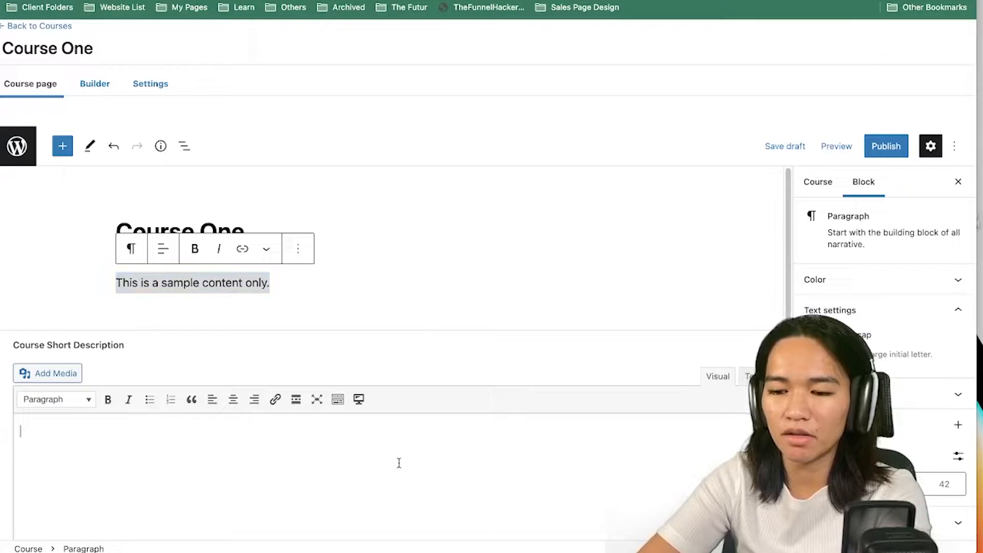
{"action": "key", "text": "ctrl+v"}
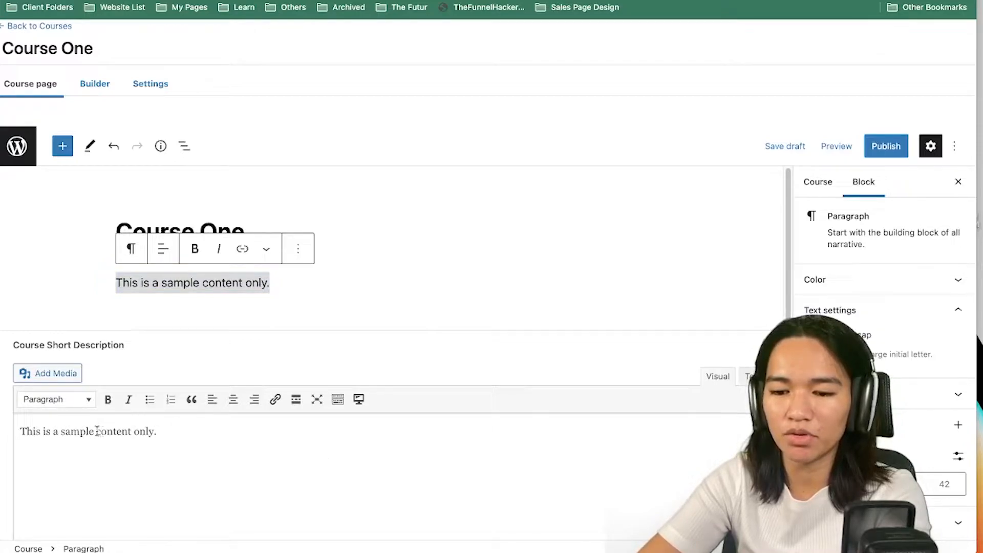
{"action": "key", "text": "BackSpace"}
{"action": "key", "text": "BackSpace"}
{"action": "type", "text": "short description"}
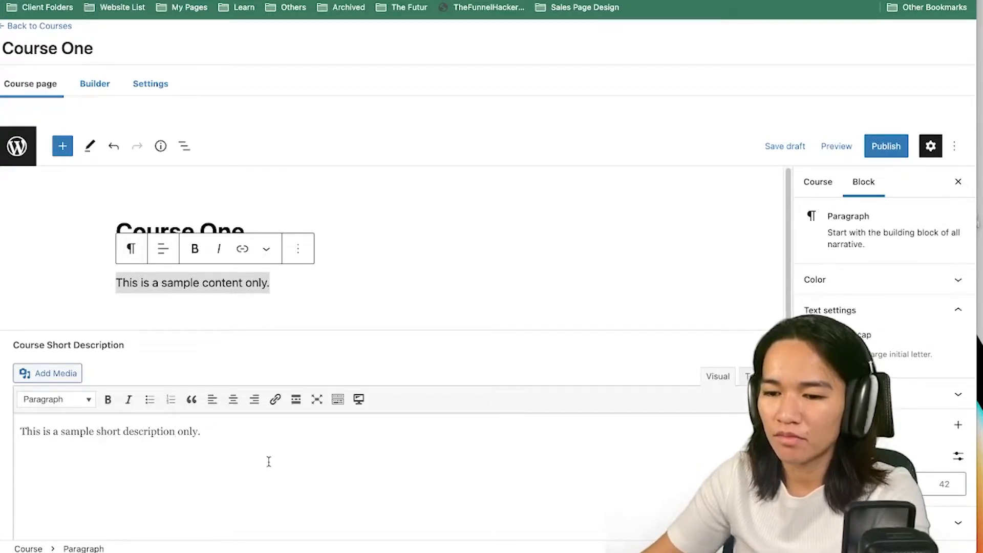
{"action": "scroll", "coordinate": [512, 400], "scroll_direction": "down", "scroll_amount": 3}
{"action": "left_click", "coordinate": [282, 492]}
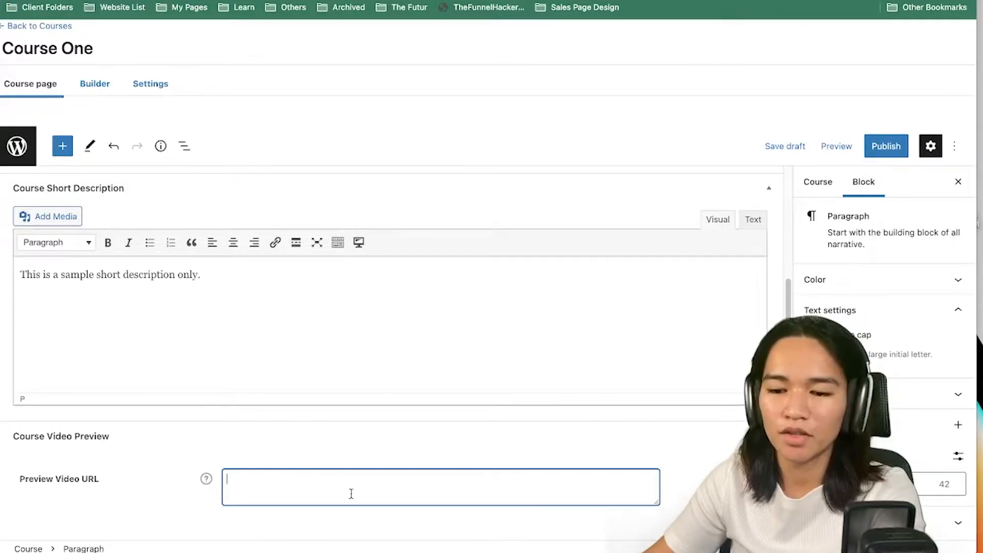
{"action": "type", "text": "https://youtu.be/lDjHlq5egiU"}
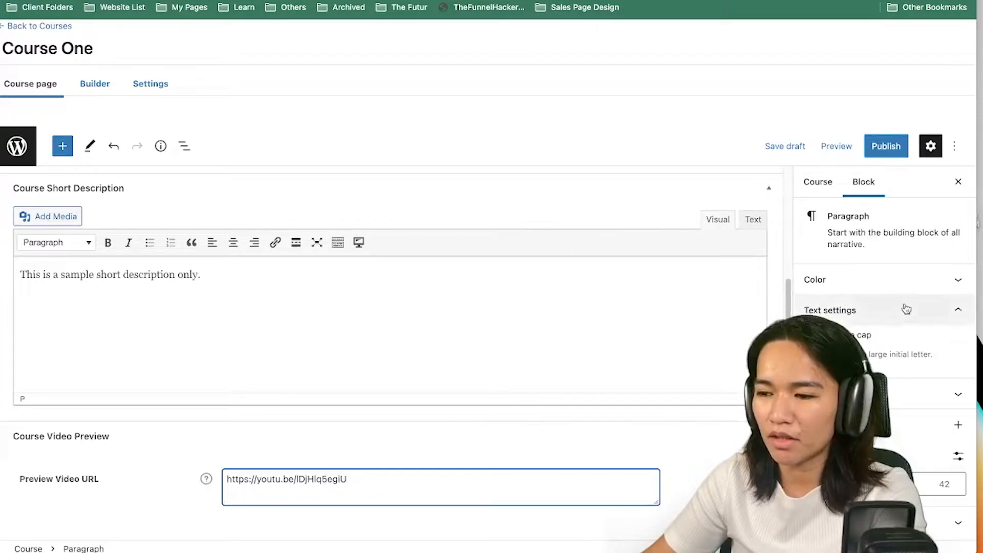
Set the multicoloured sewing threads picture from the media library as the course's featured image
{"action": "left_click", "coordinate": [813, 185]}
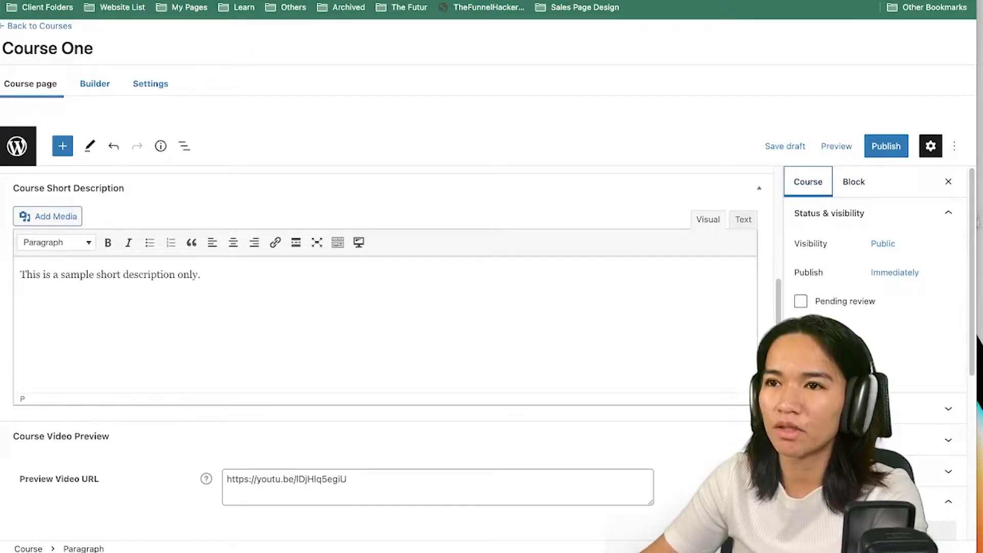
{"action": "scroll", "coordinate": [929, 292], "scroll_direction": "down", "scroll_amount": 1}
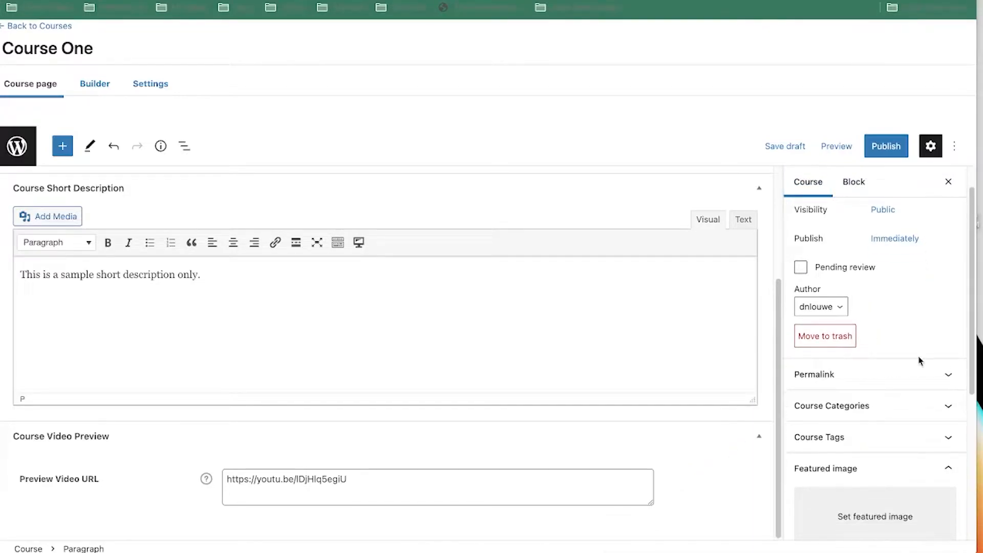
{"action": "scroll", "coordinate": [904, 358], "scroll_direction": "down", "scroll_amount": 3}
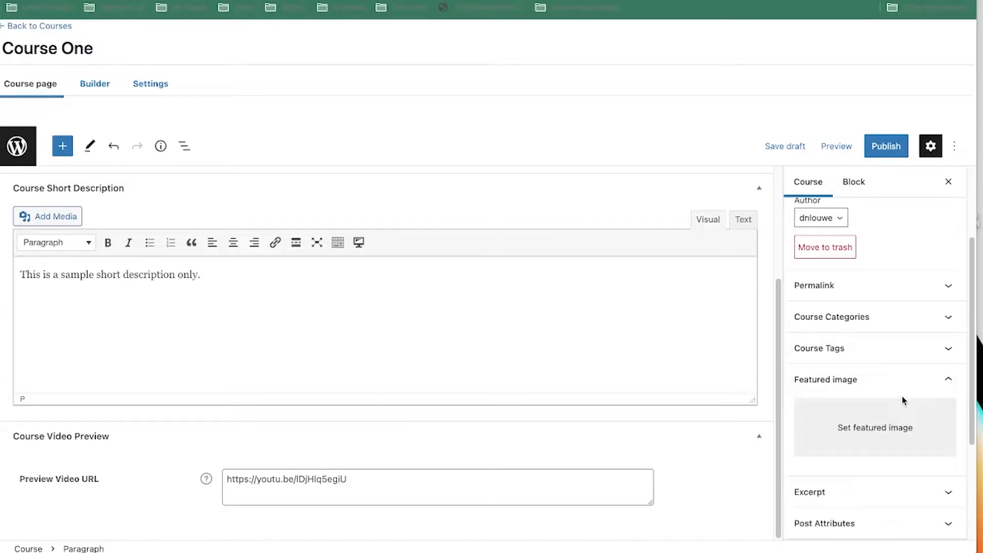
{"action": "scroll", "coordinate": [896, 403], "scroll_direction": "down", "scroll_amount": 1}
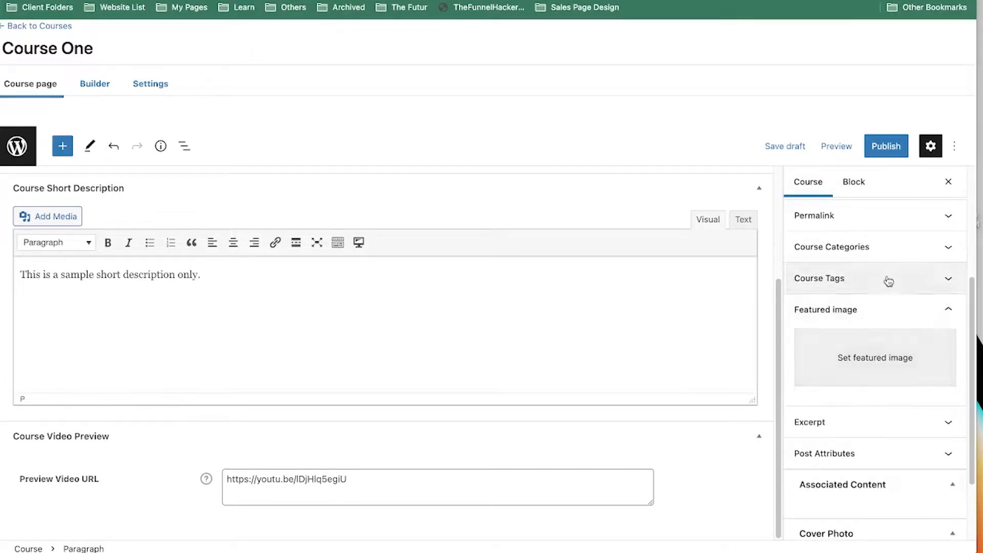
{"action": "left_click", "coordinate": [893, 353]}
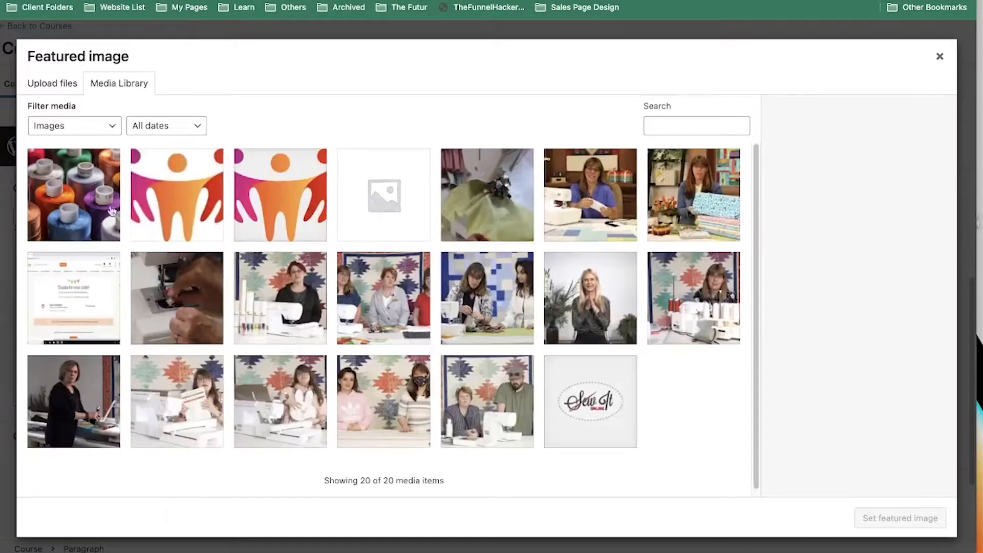
{"action": "left_click", "coordinate": [104, 207]}
{"action": "left_click", "coordinate": [896, 518]}
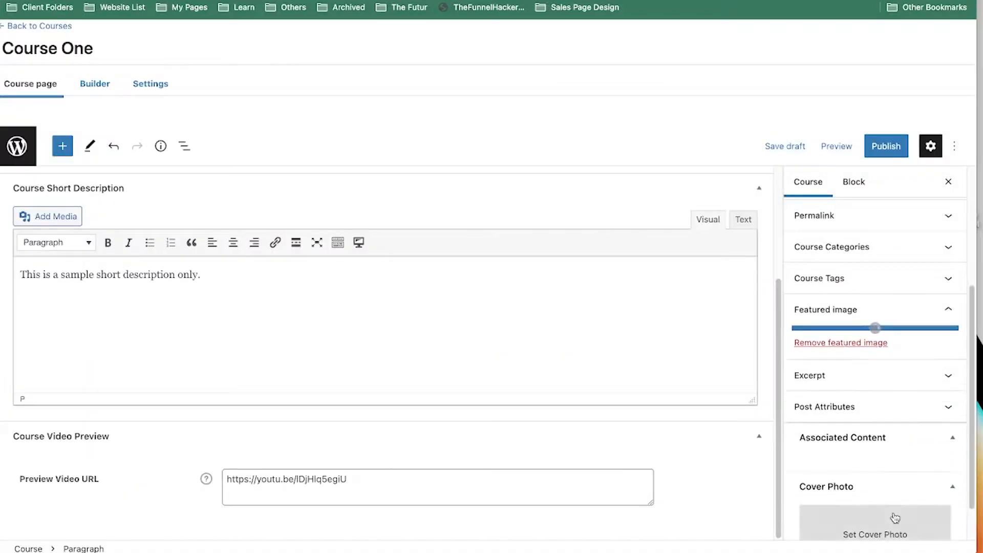
Upload the blurred-office-background image from Downloads and set it as the course's cover photo
{"action": "scroll", "coordinate": [927, 366], "scroll_direction": "down", "scroll_amount": 4}
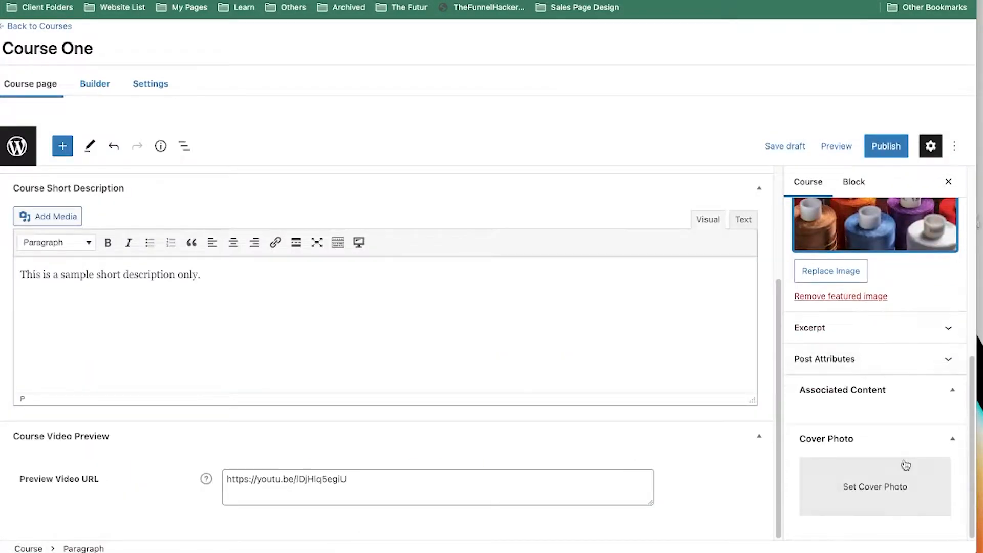
{"action": "left_click", "coordinate": [891, 486]}
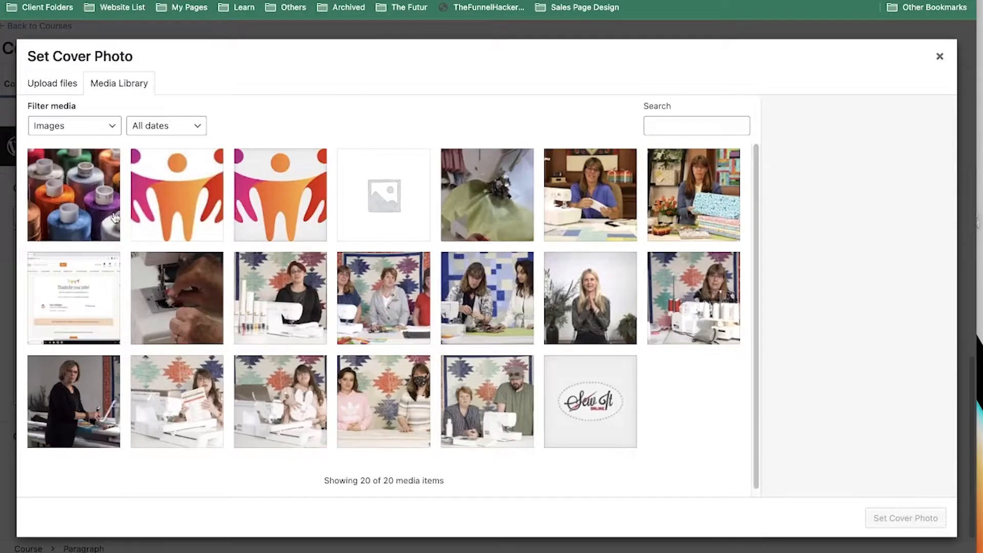
{"action": "left_click", "coordinate": [54, 186]}
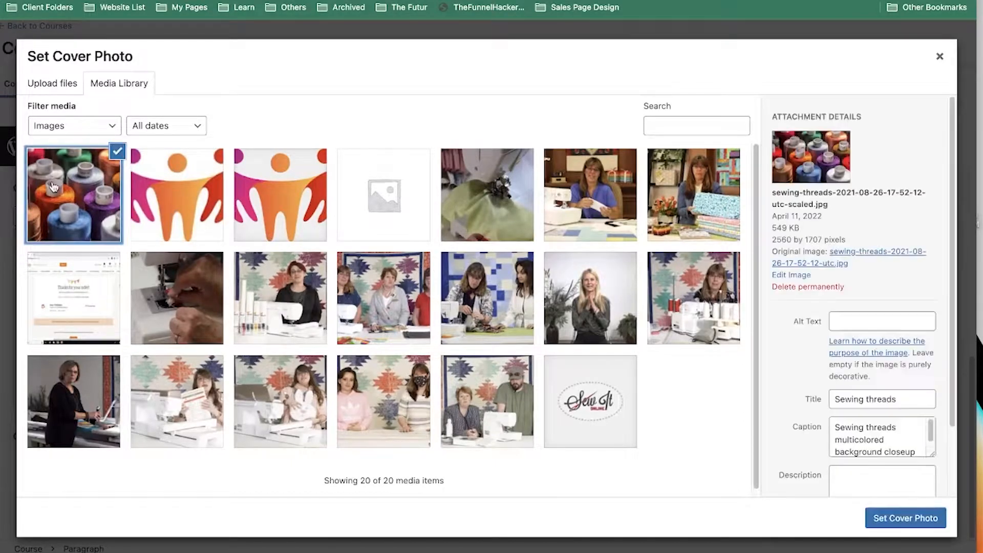
{"action": "left_click", "coordinate": [57, 87]}
{"action": "left_click", "coordinate": [467, 284]}
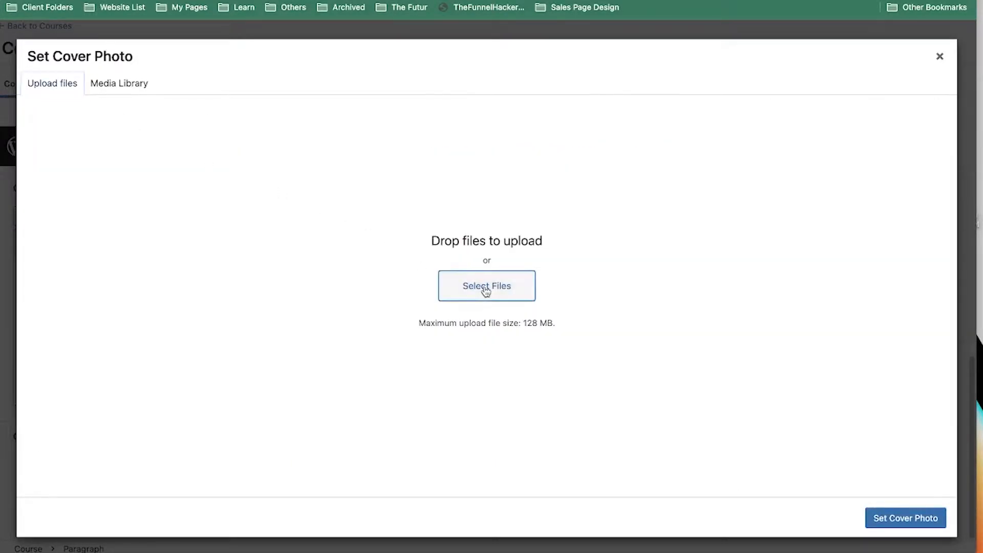
{"action": "left_click", "coordinate": [271, 306]}
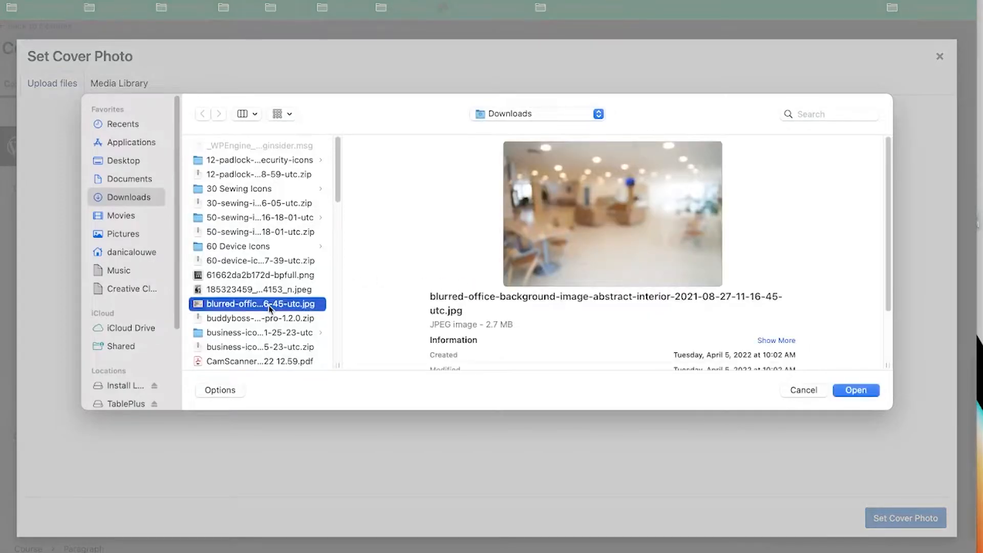
{"action": "double_click", "coordinate": [270, 307]}
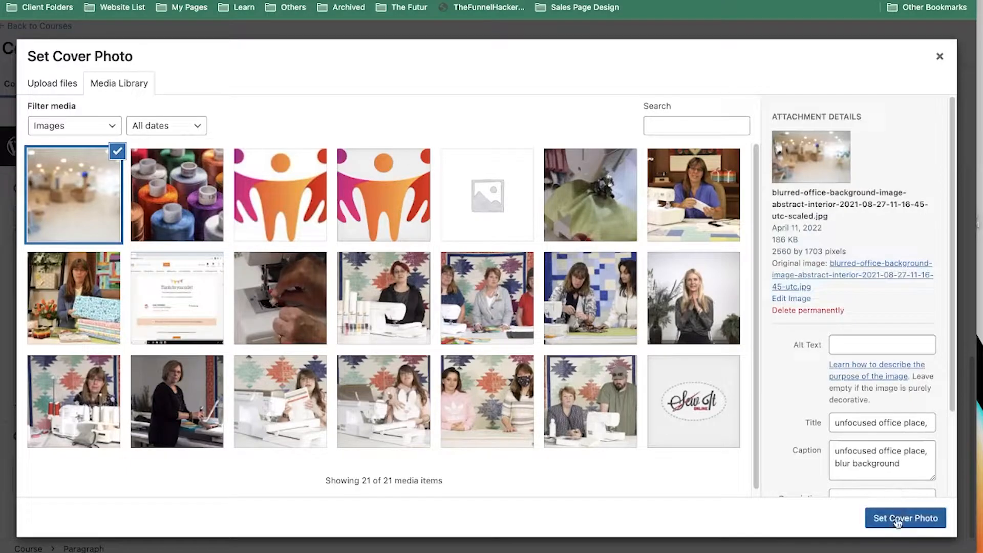
{"action": "left_click", "coordinate": [896, 519]}
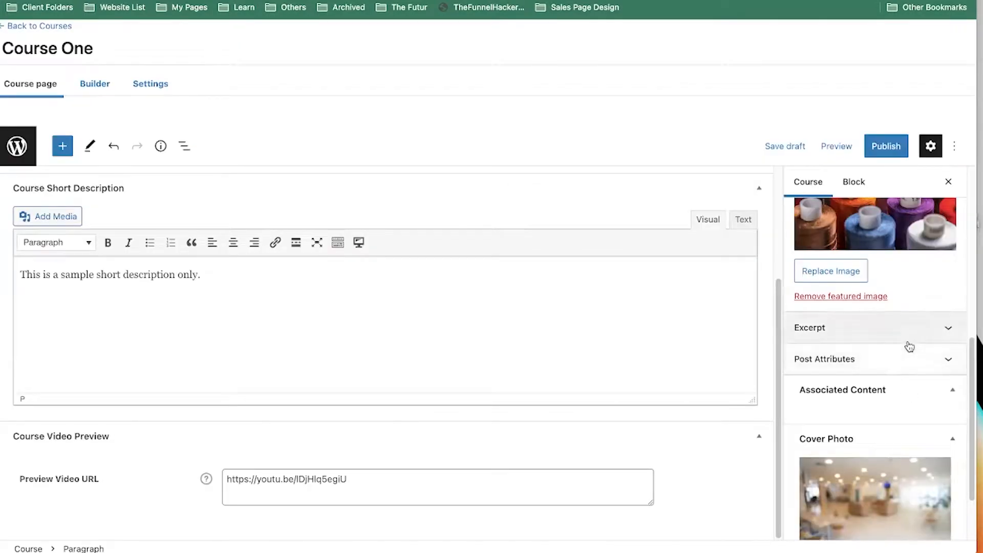
Check the cover photo and other sidebar settings of Course One, and publish the course
{"action": "scroll", "coordinate": [908, 346], "scroll_direction": "down", "scroll_amount": 1}
{"action": "scroll", "coordinate": [909, 346], "scroll_direction": "down", "scroll_amount": 1}
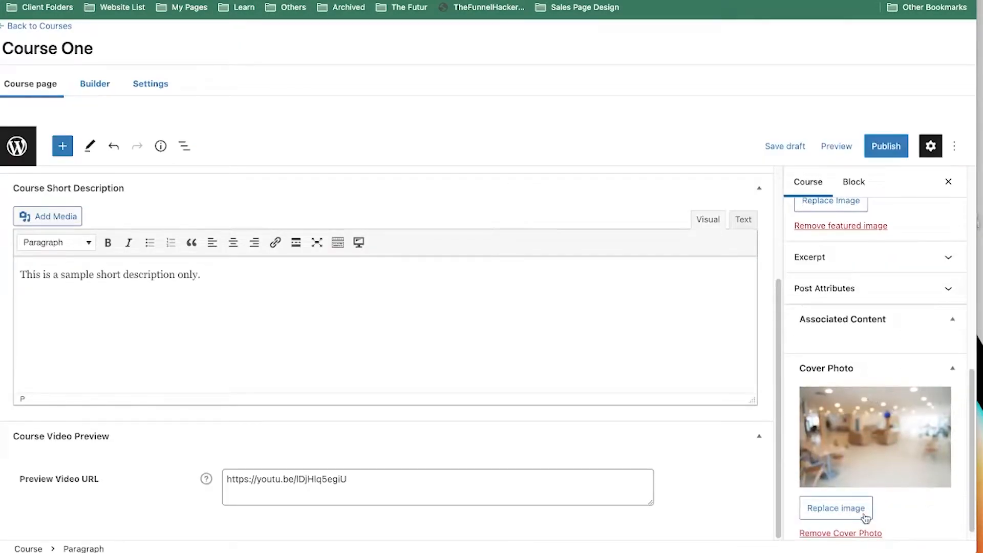
{"action": "scroll", "coordinate": [857, 343], "scroll_direction": "up", "scroll_amount": 4}
{"action": "scroll", "coordinate": [860, 346], "scroll_direction": "down", "scroll_amount": 4}
{"action": "scroll", "coordinate": [892, 451], "scroll_direction": "up", "scroll_amount": 6}
{"action": "left_click", "coordinate": [878, 148]}
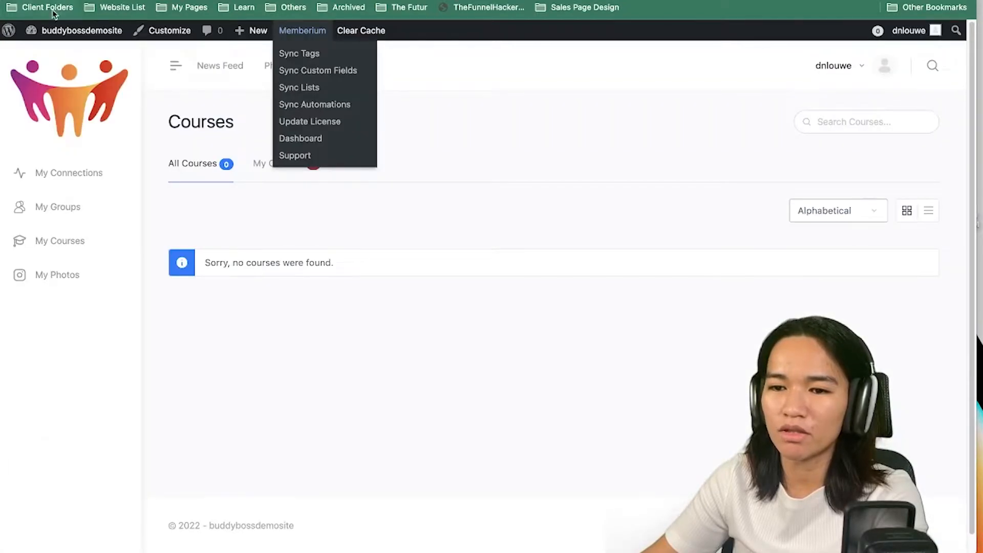
Reload the site's Courses page, open Course One and review its front-end layout down to the instructor section
{"action": "left_click", "coordinate": [53, 1]}
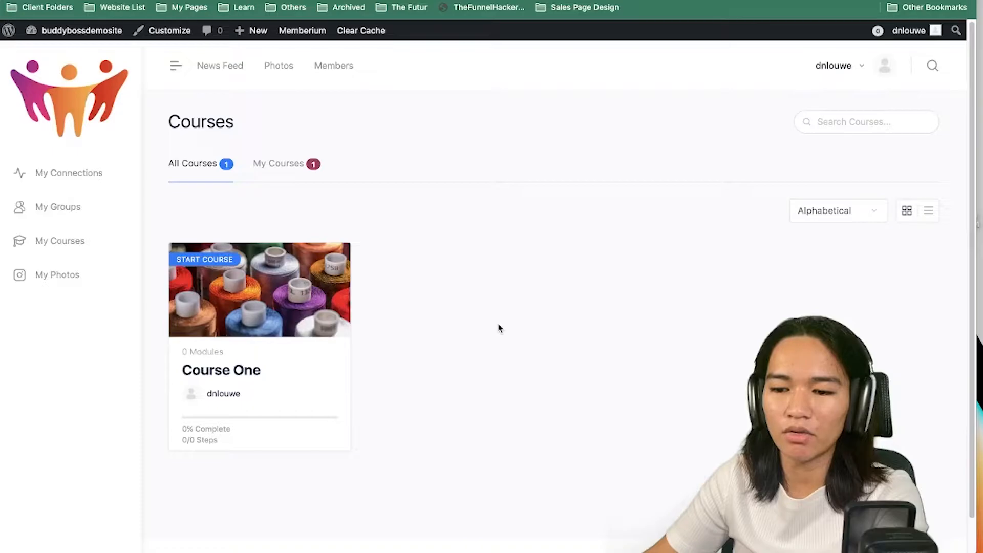
{"action": "left_click", "coordinate": [251, 299]}
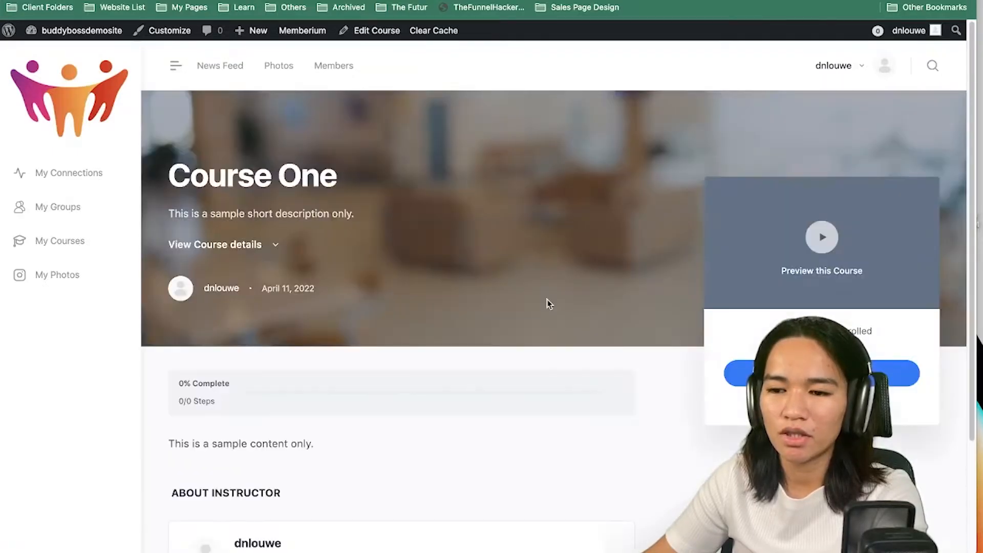
{"action": "scroll", "coordinate": [668, 287], "scroll_direction": "down", "scroll_amount": 2}
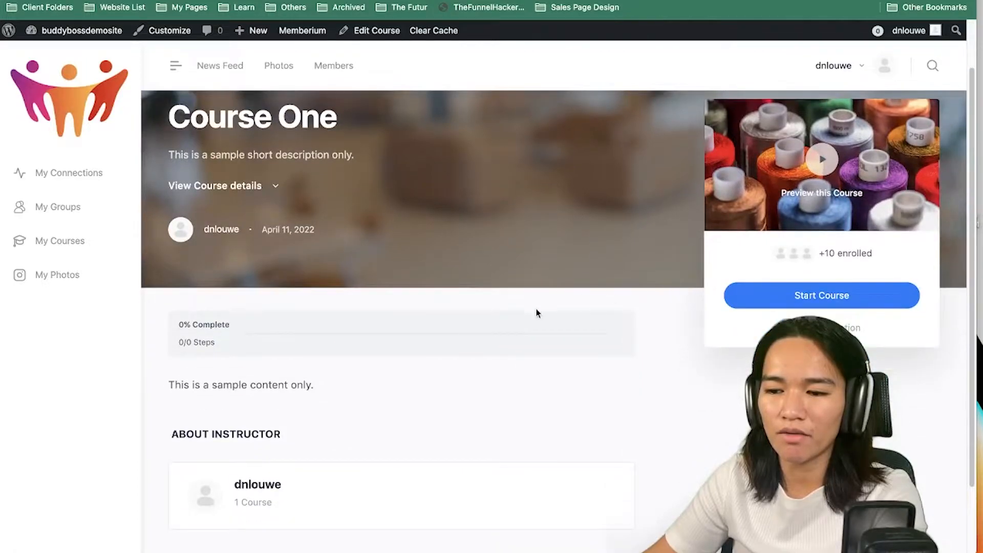
{"action": "scroll", "coordinate": [536, 312], "scroll_direction": "down", "scroll_amount": 2}
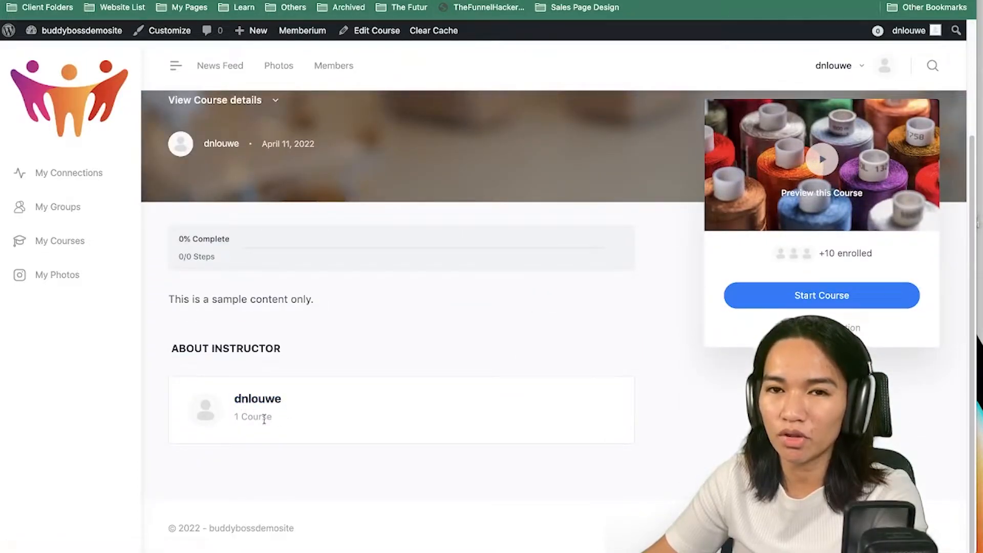
Turn off Course Author in the theme's LearnDash options, save it, and reload the Course One page
{"action": "left_click", "coordinate": [538, 1]}
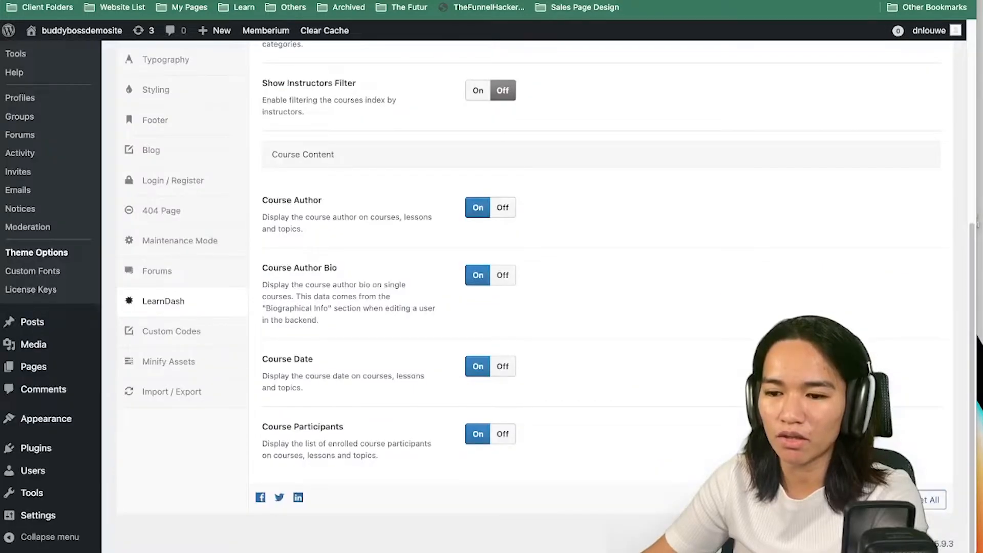
{"action": "left_click", "coordinate": [499, 209]}
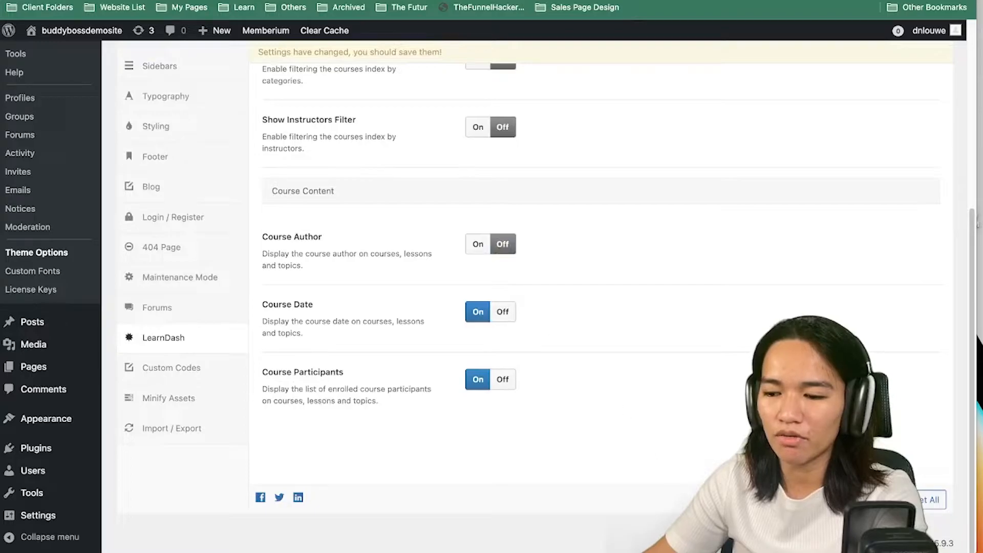
{"action": "scroll", "coordinate": [731, 406], "scroll_direction": "up", "scroll_amount": 1}
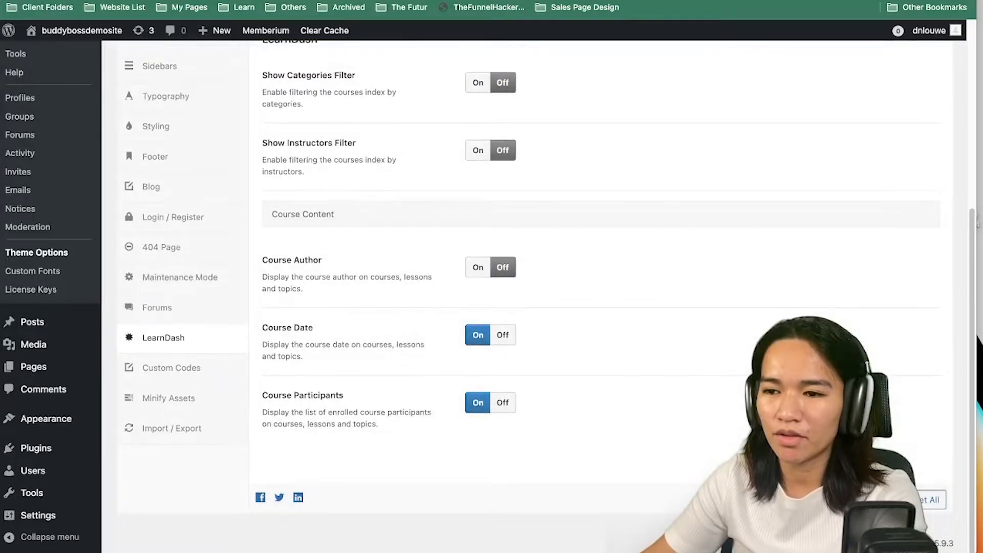
{"action": "left_click", "coordinate": [179, 1]}
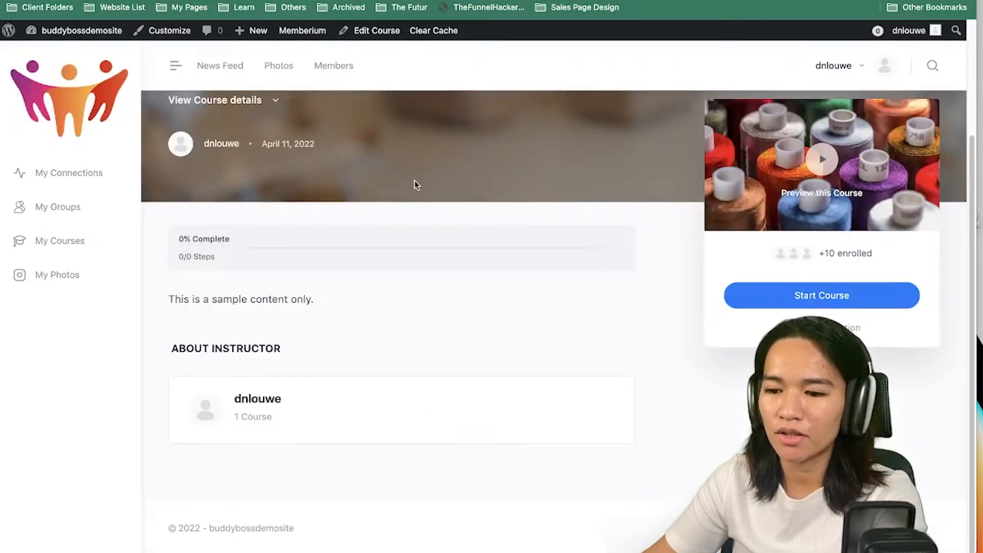
{"action": "key", "text": "super+r"}
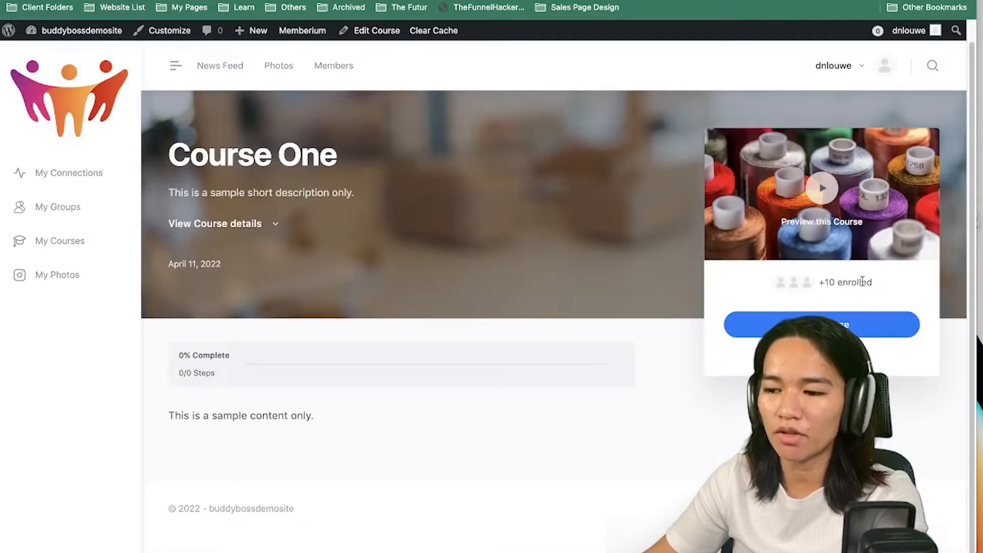
Turn off Course Participants and Course Date in the LearnDash theme options, save the changes, and reload the Course One page
{"action": "left_click", "coordinate": [77, 1]}
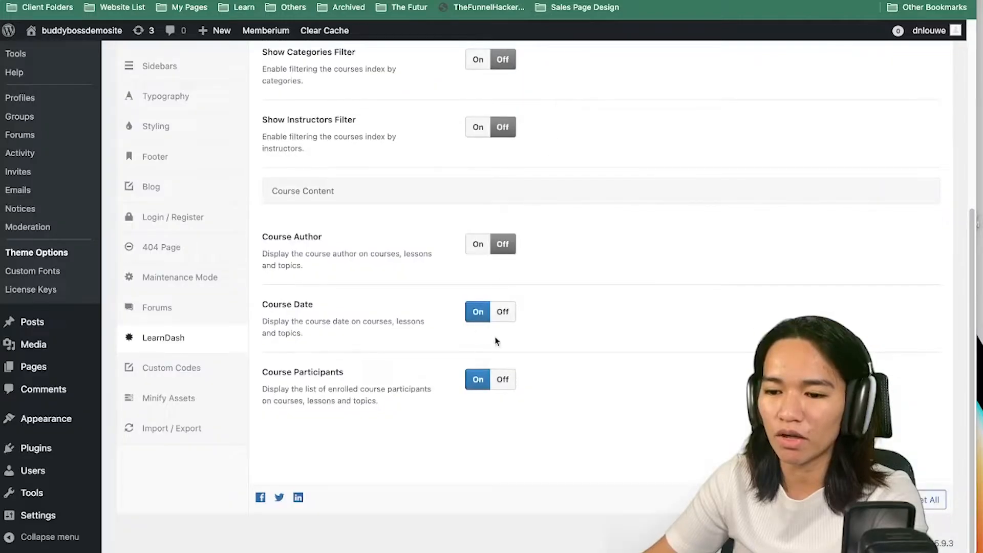
{"action": "left_click", "coordinate": [502, 380]}
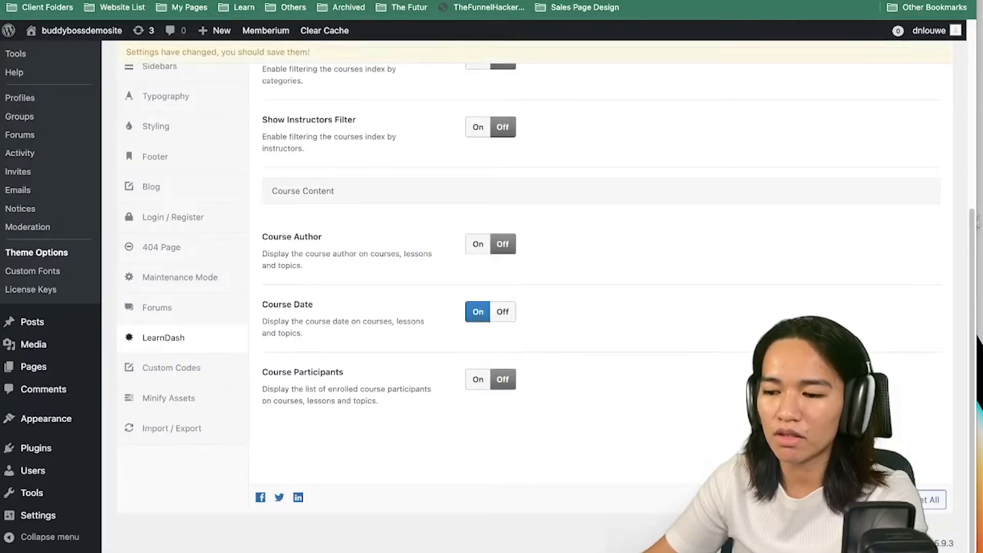
{"action": "left_click", "coordinate": [205, 1]}
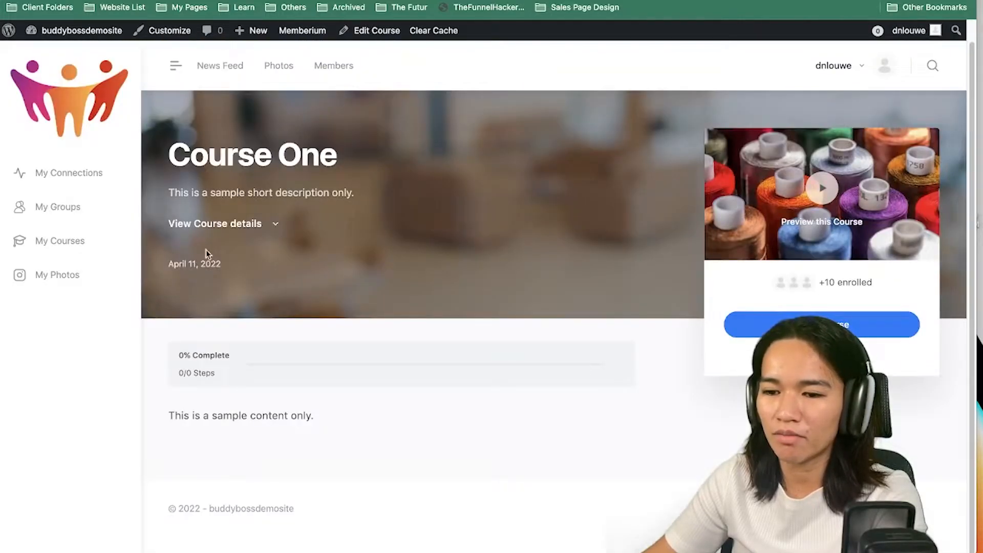
{"action": "left_click", "coordinate": [77, 1]}
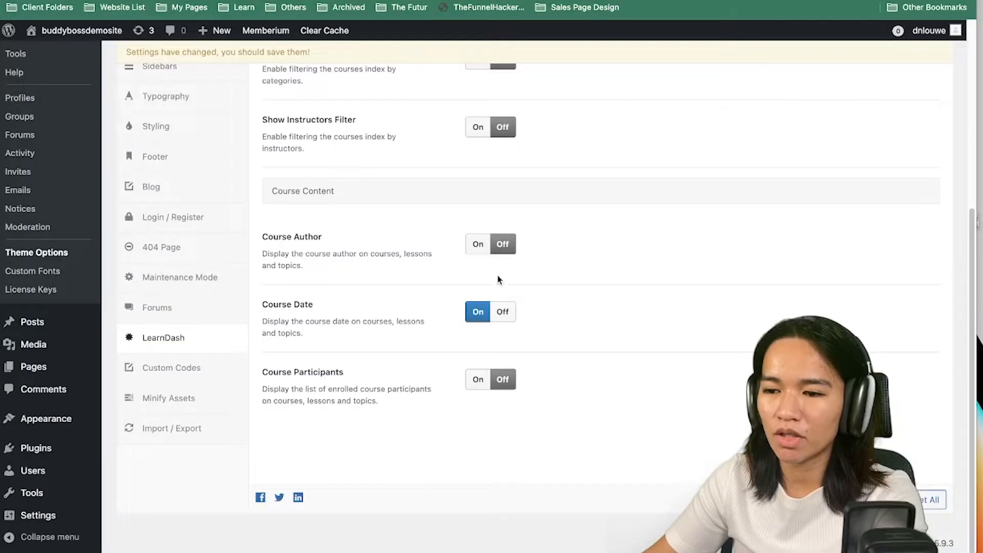
{"action": "left_click", "coordinate": [502, 312]}
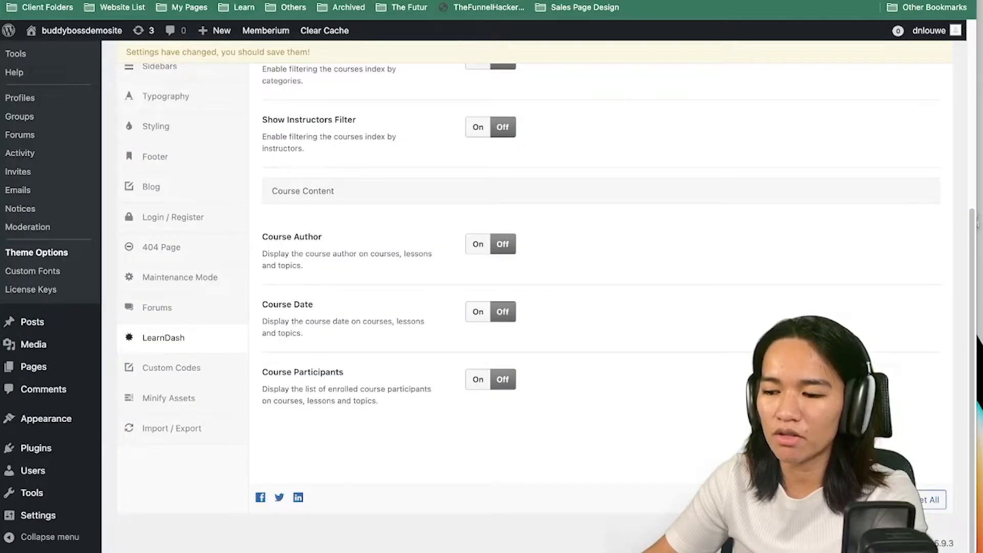
{"action": "left_click", "coordinate": [786, 500]}
{"action": "scroll", "coordinate": [730, 166], "scroll_direction": "up", "scroll_amount": 2}
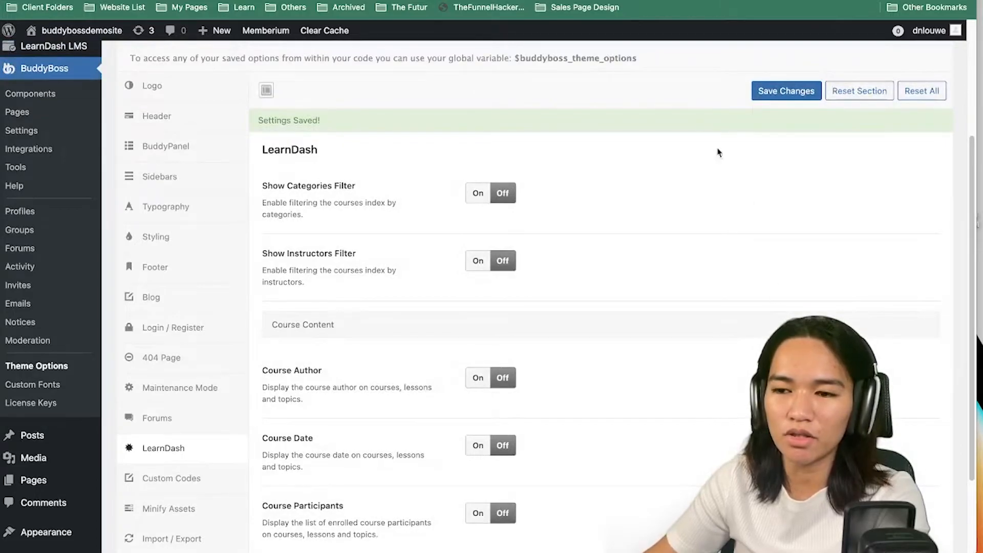
{"action": "left_click", "coordinate": [205, 1]}
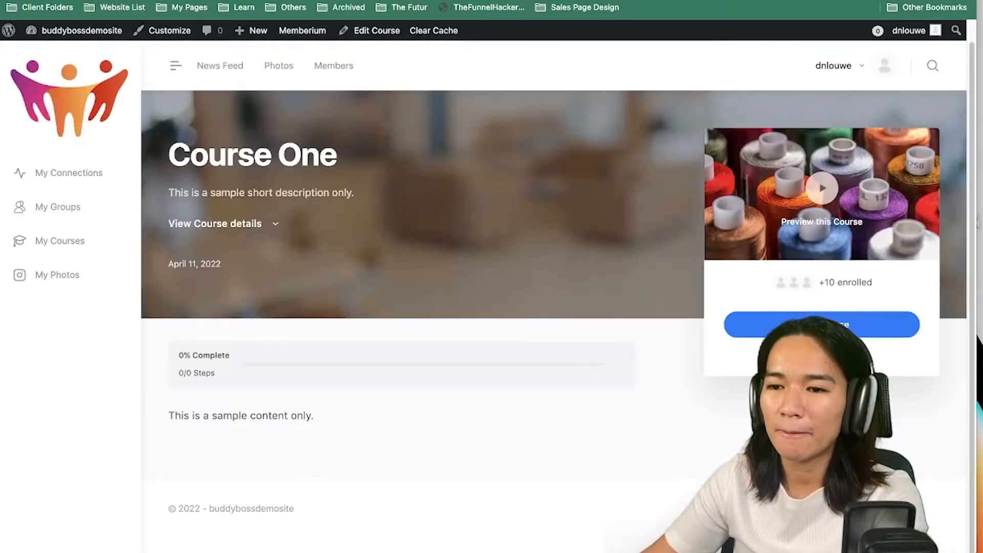
{"action": "key", "text": "super+r"}
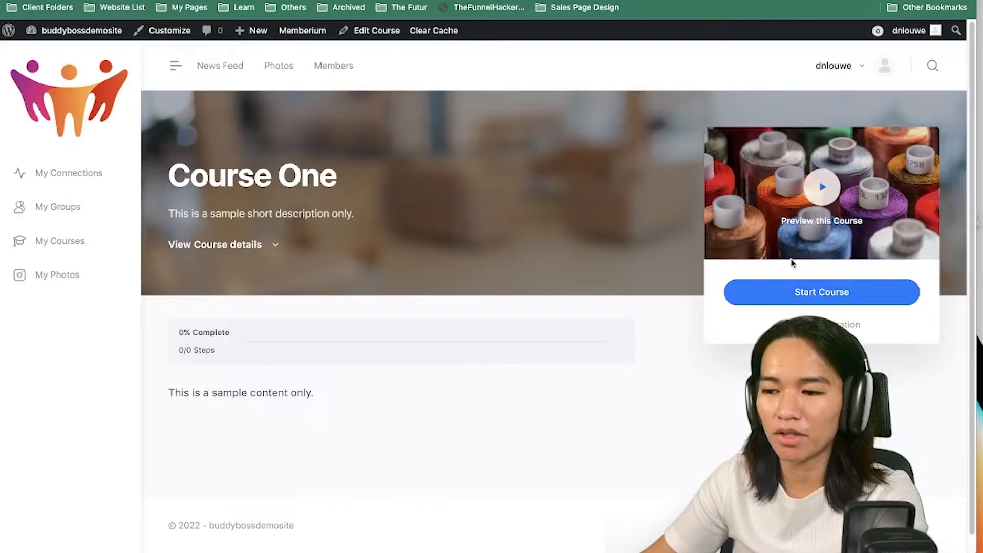
Try to play the course preview video on the Course One page and read the video format message
{"action": "left_click", "coordinate": [814, 211]}
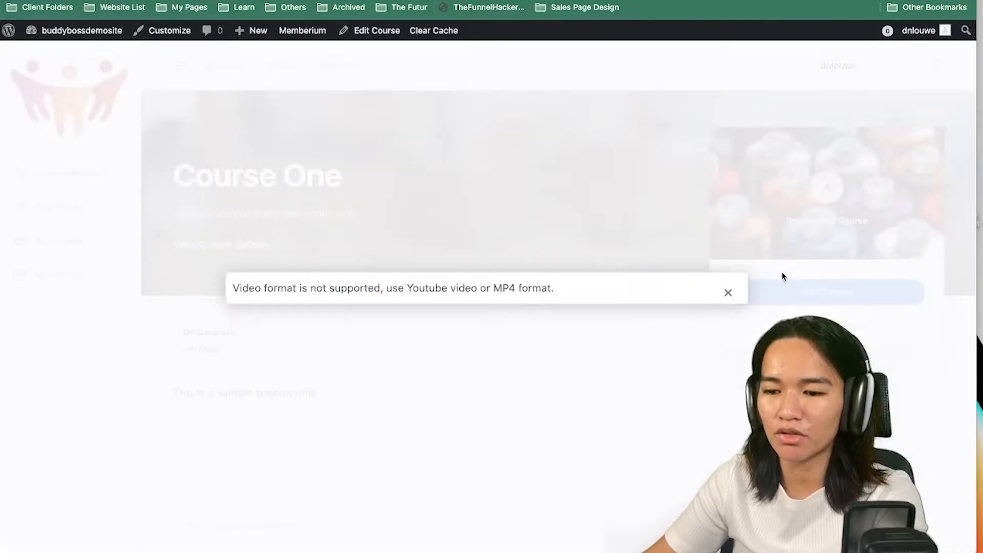
{"action": "left_click", "coordinate": [728, 293]}
{"action": "left_click", "coordinate": [826, 191]}
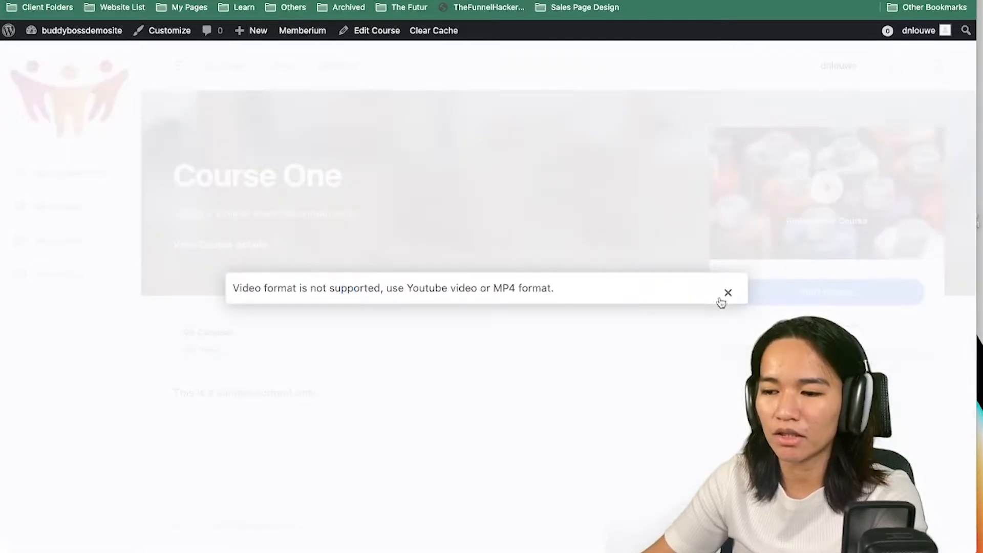
{"action": "left_click", "coordinate": [728, 293]}
{"action": "left_click", "coordinate": [717, 207]}
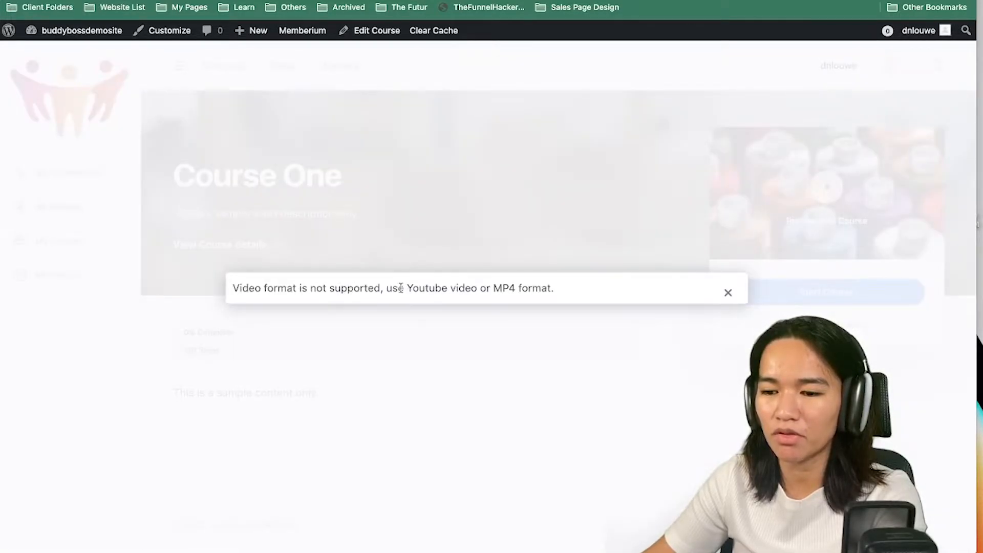
{"action": "left_click_drag", "start_coordinate": [401, 288], "coordinate": [493, 288]}
Copy the Preview Video URL from the course editor, open it in the browser on YouTube and pause the video
{"action": "left_click", "coordinate": [327, 1]}
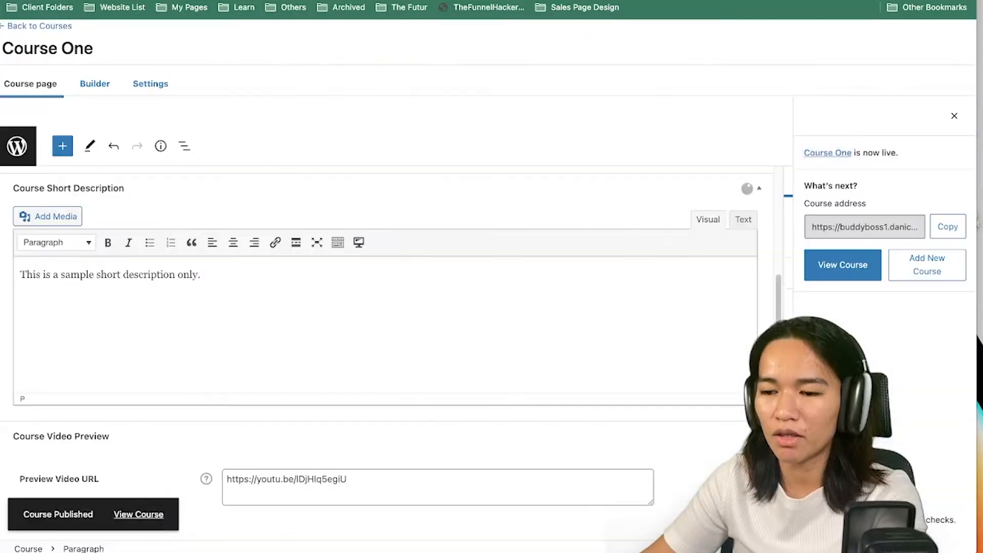
{"action": "left_click", "coordinate": [256, 480]}
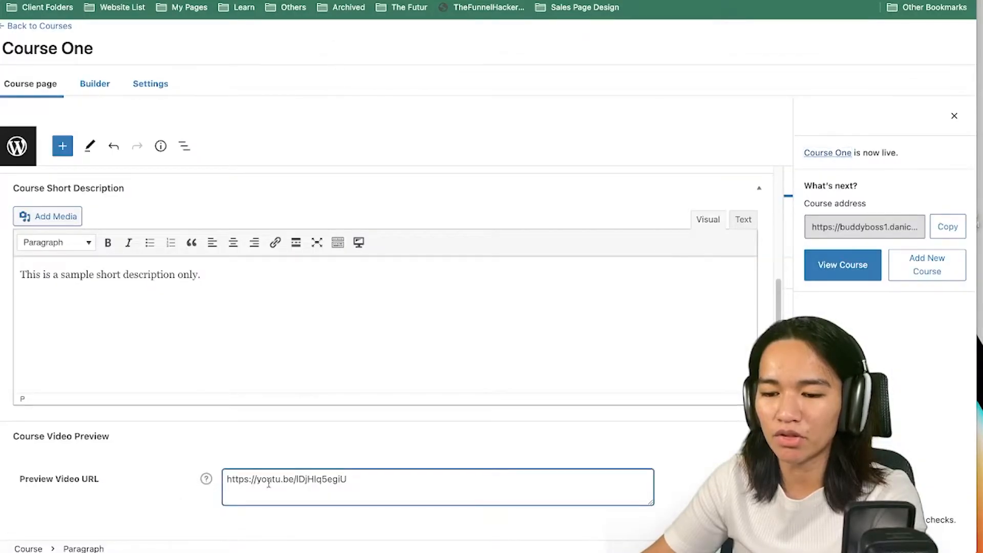
{"action": "key", "text": "super+a"}
{"action": "key", "text": "super+c"}
{"action": "key", "text": "super+t"}
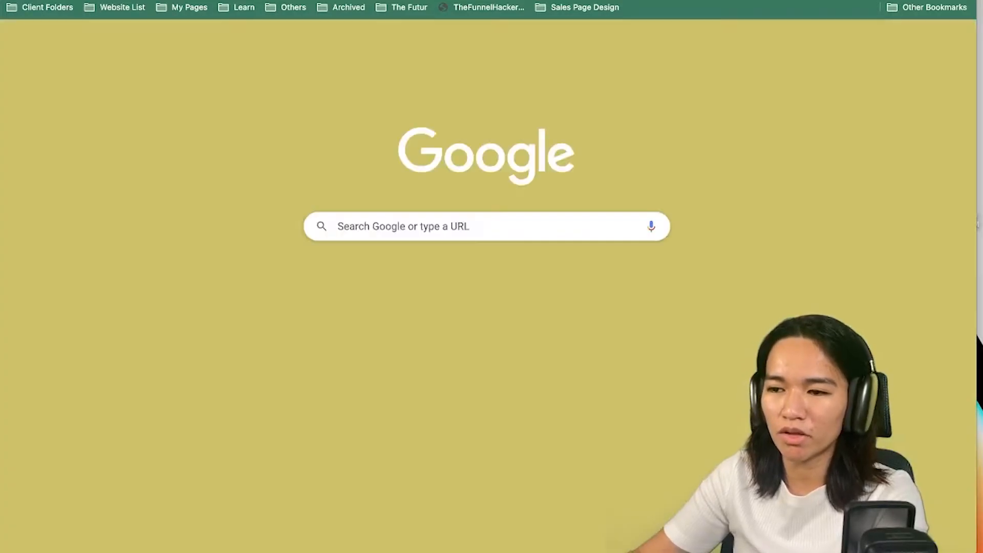
{"action": "key", "text": "super+v"}
{"action": "key", "text": "Return"}
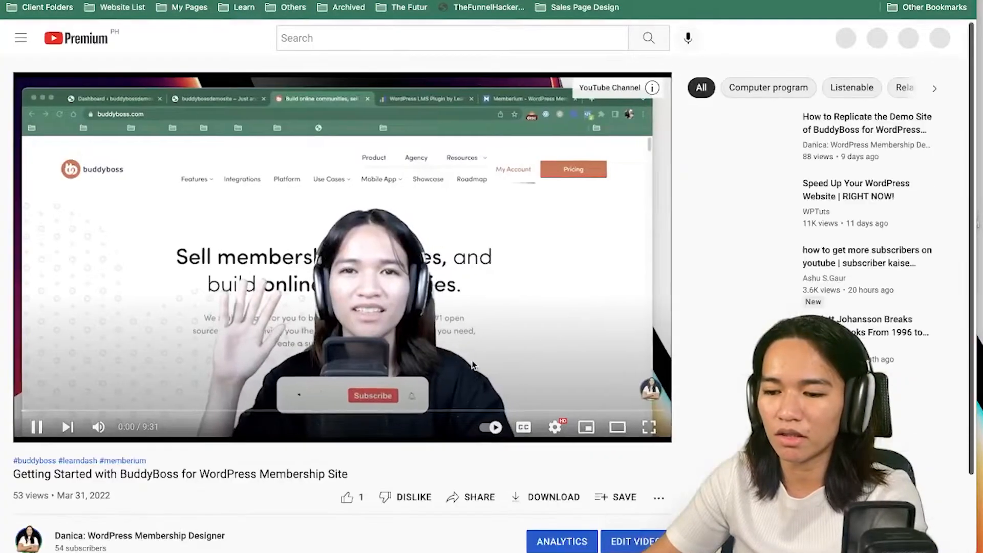
{"action": "left_click", "coordinate": [38, 428]}
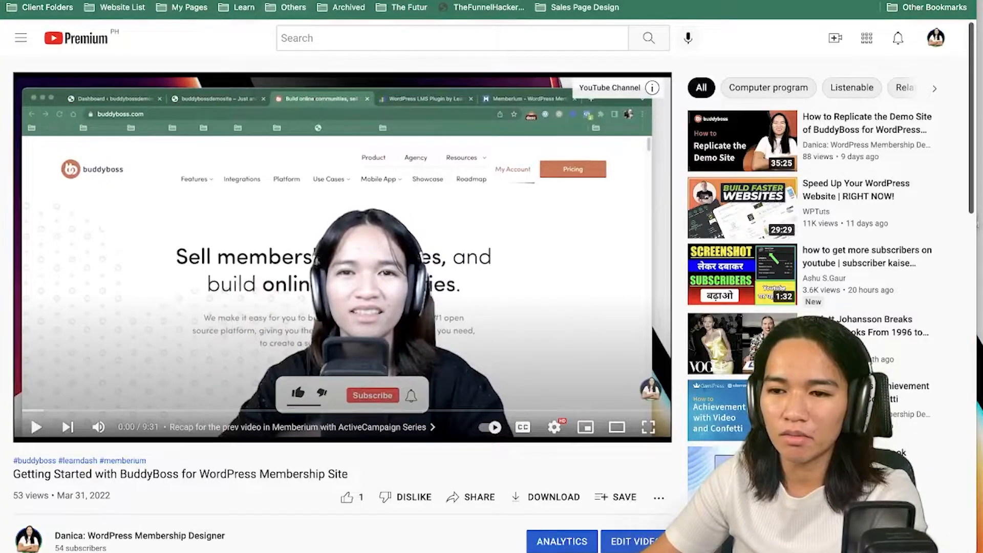
{"action": "key", "text": "super+w"}
{"action": "type", "text": "https://www.youtube.com/watch?v=IDjHlq5egiU"}
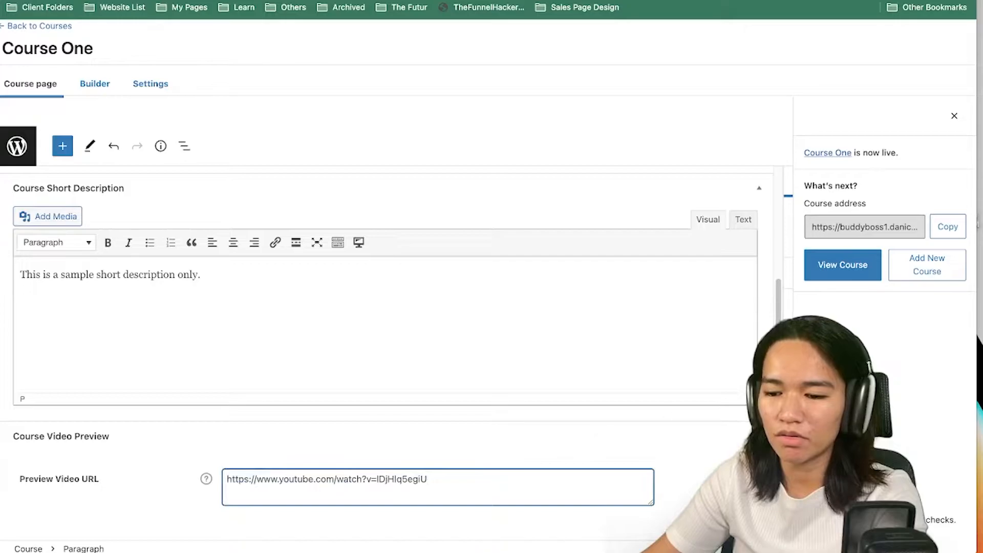
{"action": "left_click", "coordinate": [957, 117]}
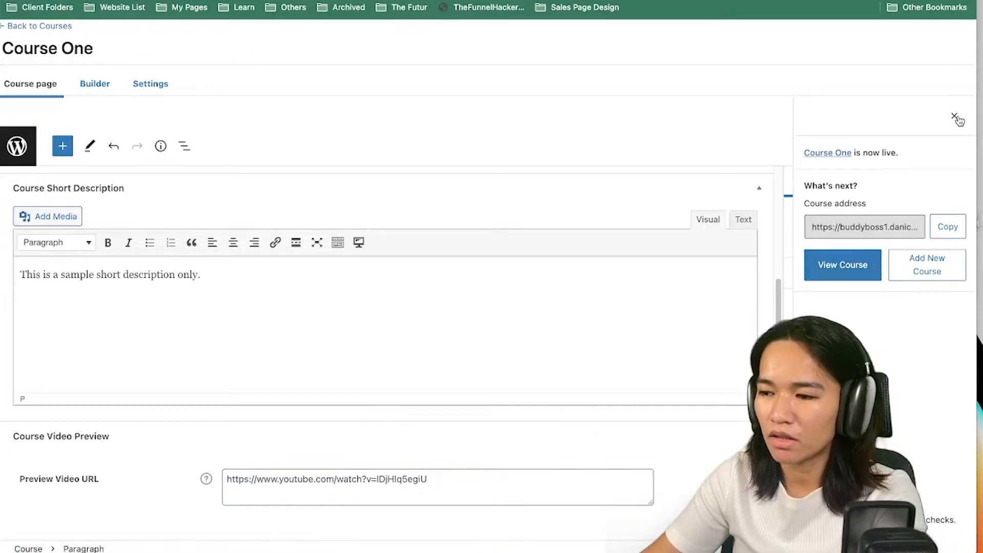
{"action": "left_click", "coordinate": [879, 146]}
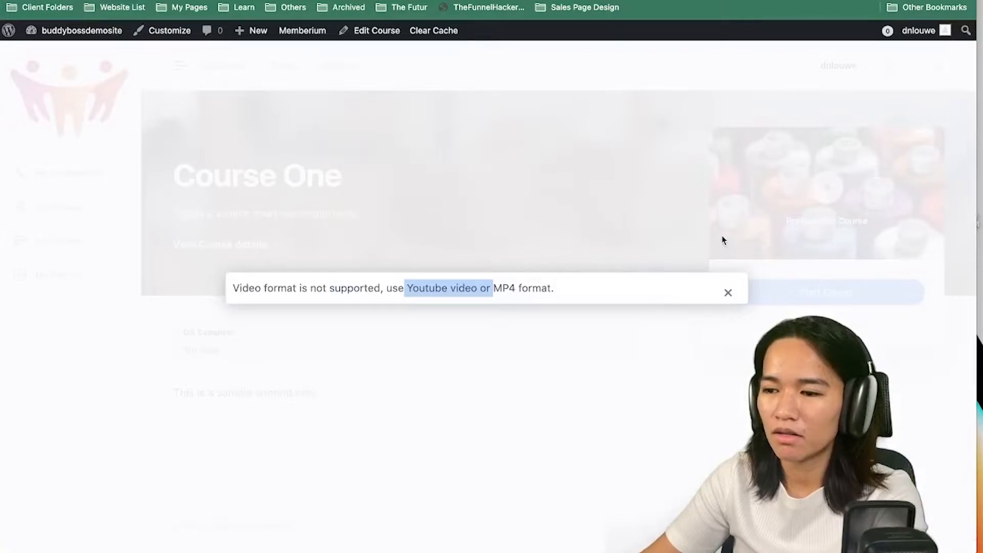
Reload the Course One page, test the course preview video again and dismiss the message
{"action": "left_click", "coordinate": [842, 196]}
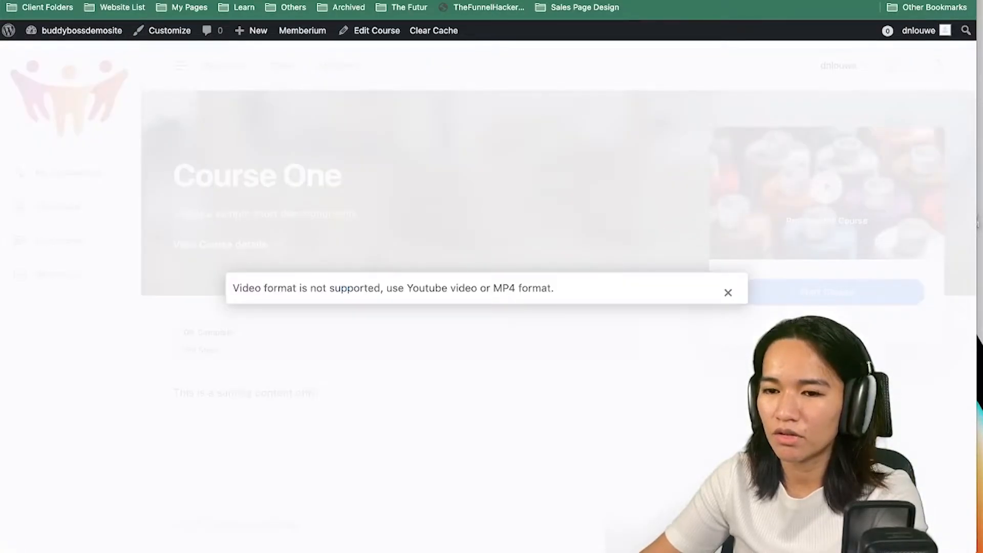
{"action": "left_click", "coordinate": [767, 103]}
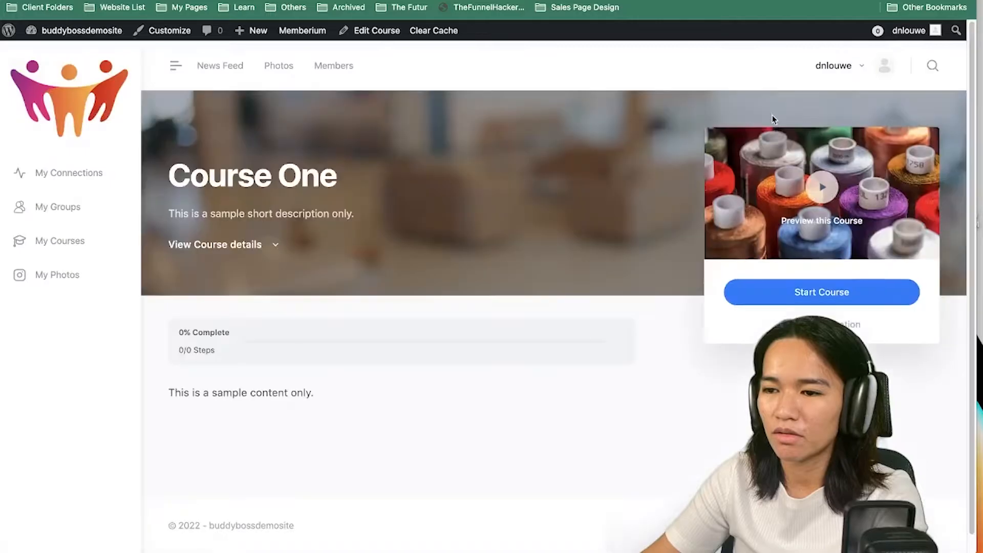
{"action": "left_click", "coordinate": [820, 185]}
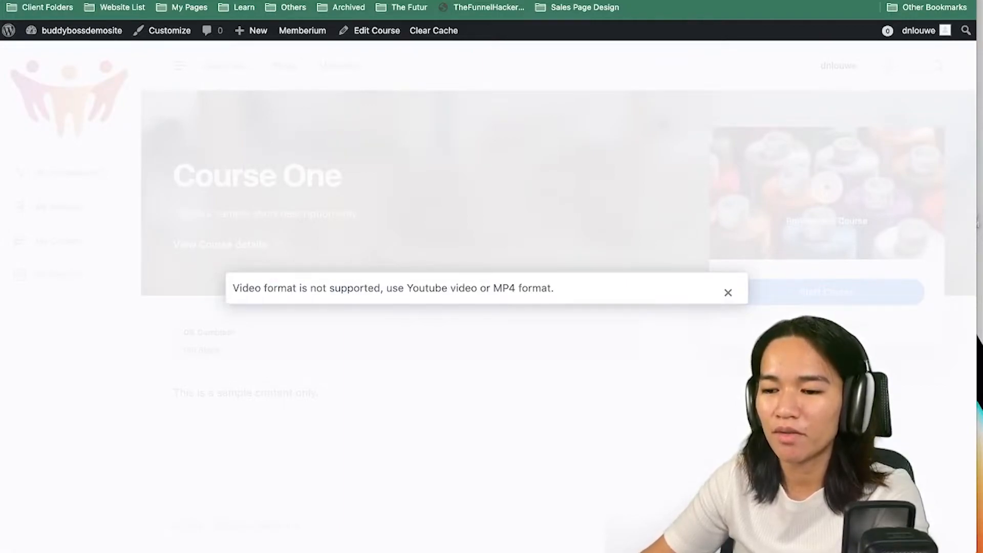
{"action": "left_click", "coordinate": [729, 294]}
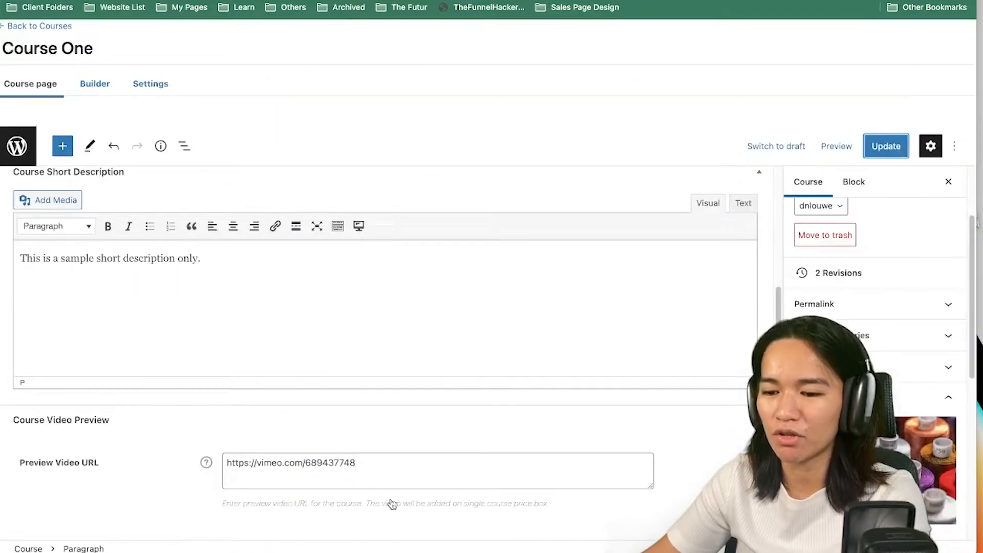
{"action": "left_click", "coordinate": [389, 463]}
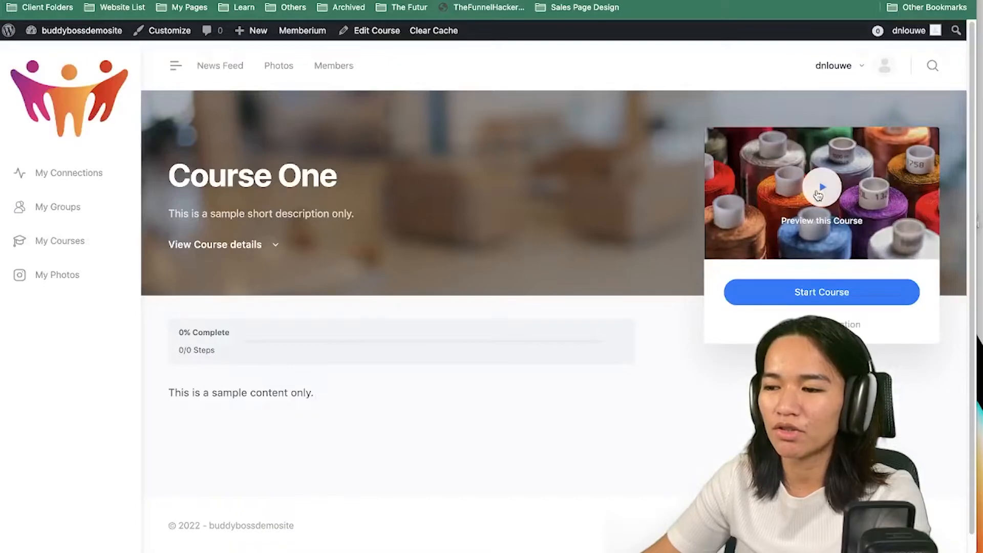
{"action": "left_click", "coordinate": [817, 193]}
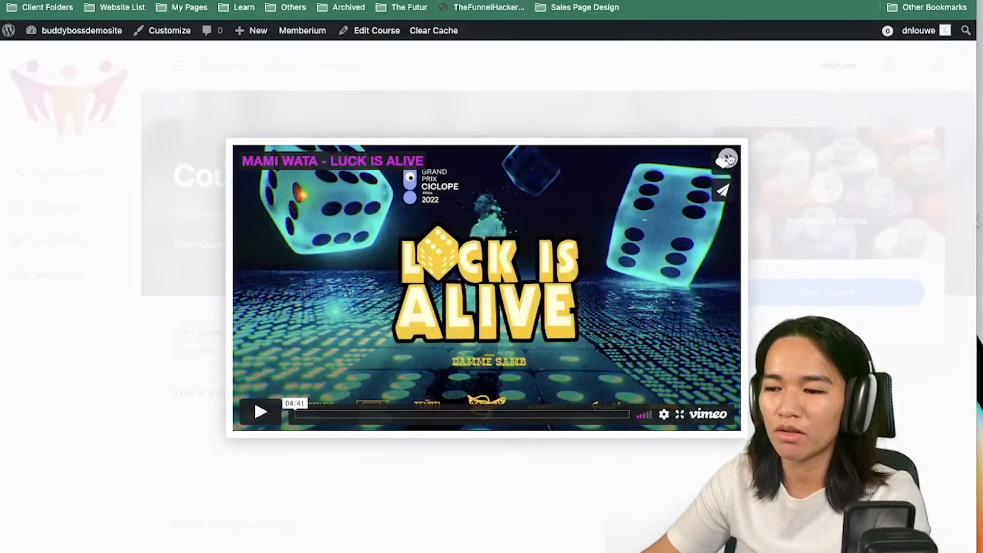
{"action": "left_click", "coordinate": [729, 159]}
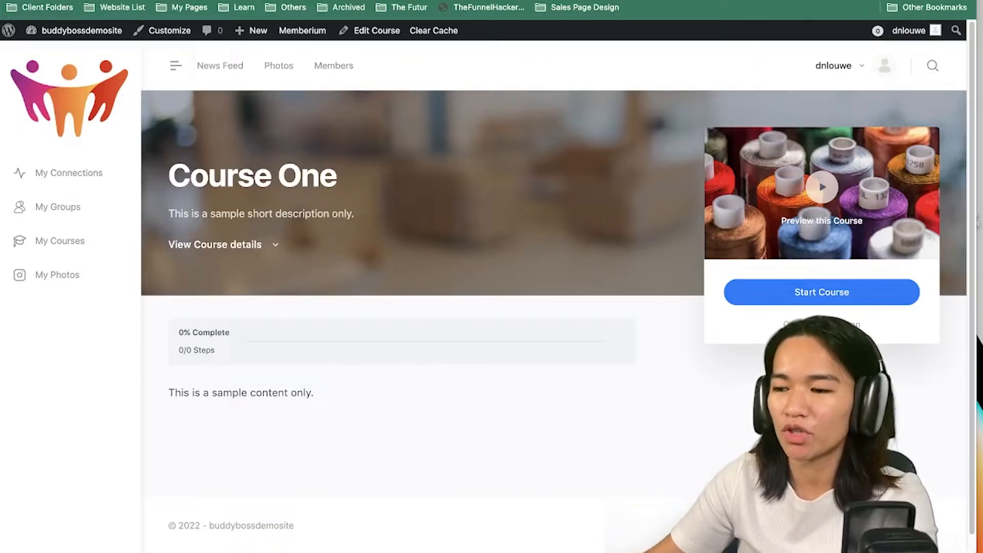
{"action": "scroll", "coordinate": [792, 313], "scroll_direction": "down", "scroll_amount": 1}
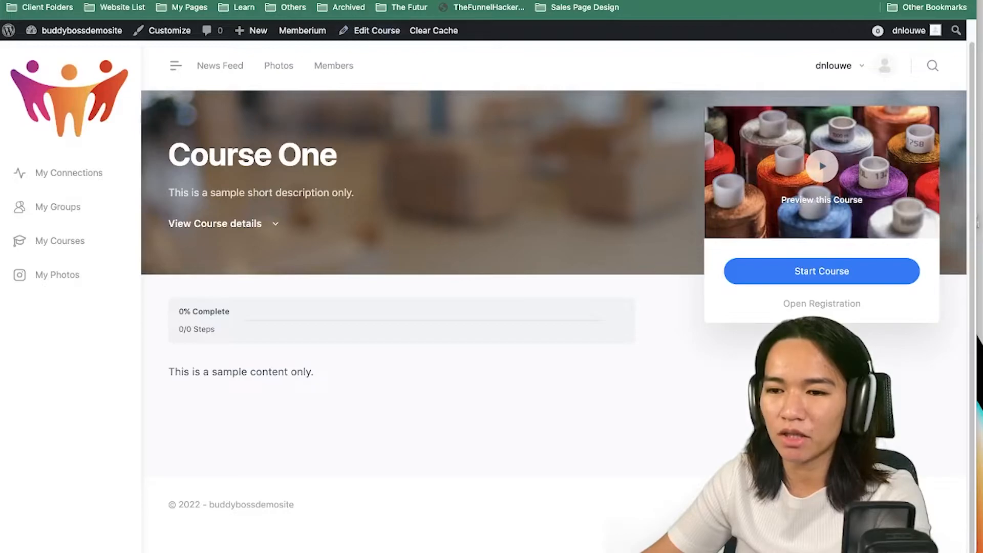
Open the Course One builder, check the custom labels in the LearnDash advanced settings and return to the builder
{"action": "key", "text": "ctrl+Tab"}
{"action": "left_click", "coordinate": [97, 83]}
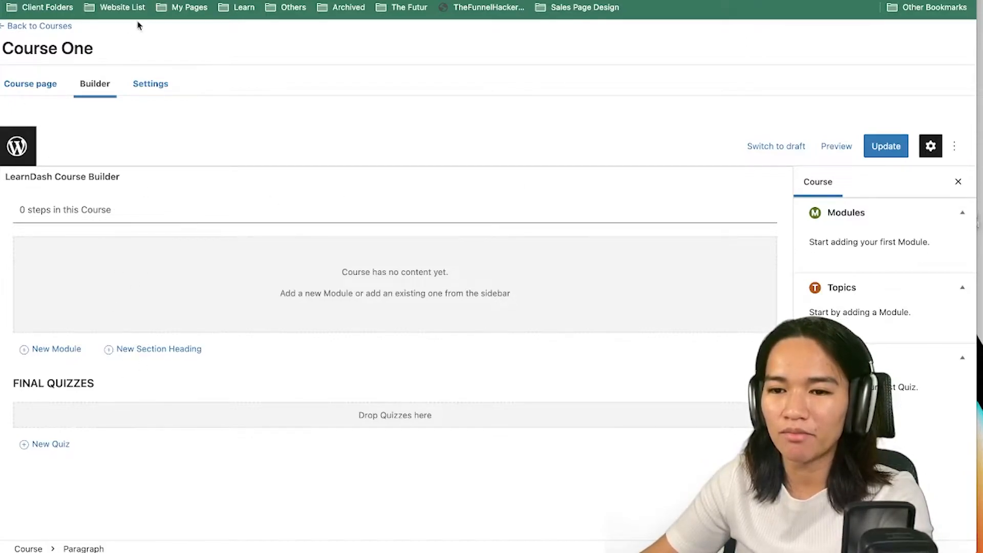
{"action": "left_click", "coordinate": [93, 0]}
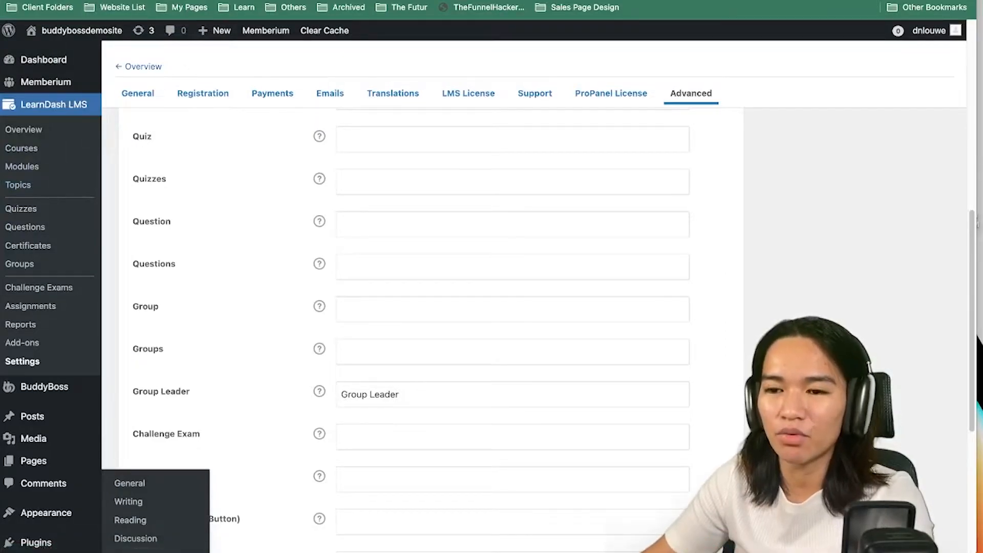
{"action": "left_click", "coordinate": [246, 2]}
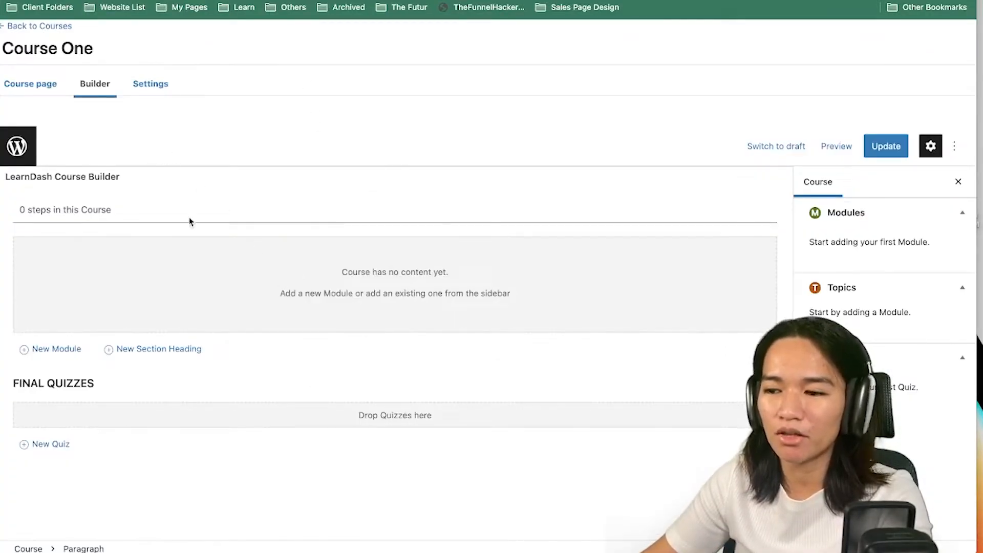
Add two modules titled Module One and Module Two to the course
{"action": "left_click", "coordinate": [64, 352]}
{"action": "type", "text": "M"}
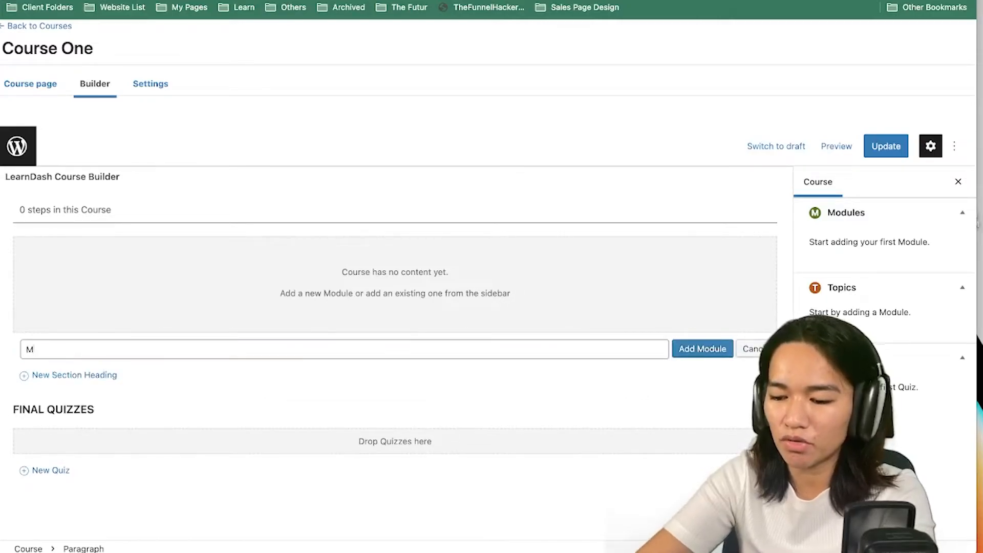
{"action": "type", "text": "odule One"}
{"action": "key", "text": "Return"}
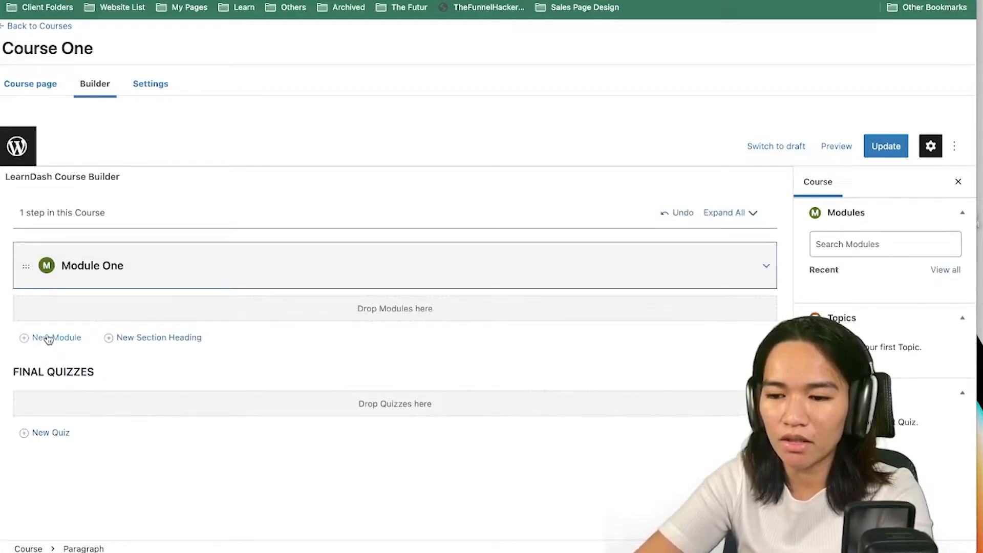
{"action": "left_click", "coordinate": [48, 339]}
{"action": "type", "text": "Module Two"}
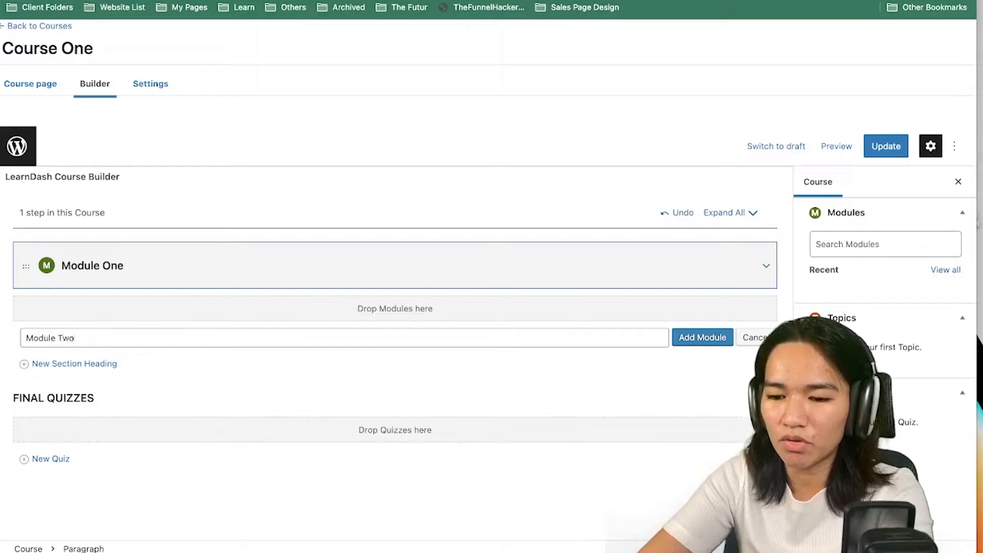
{"action": "key", "text": "Return"}
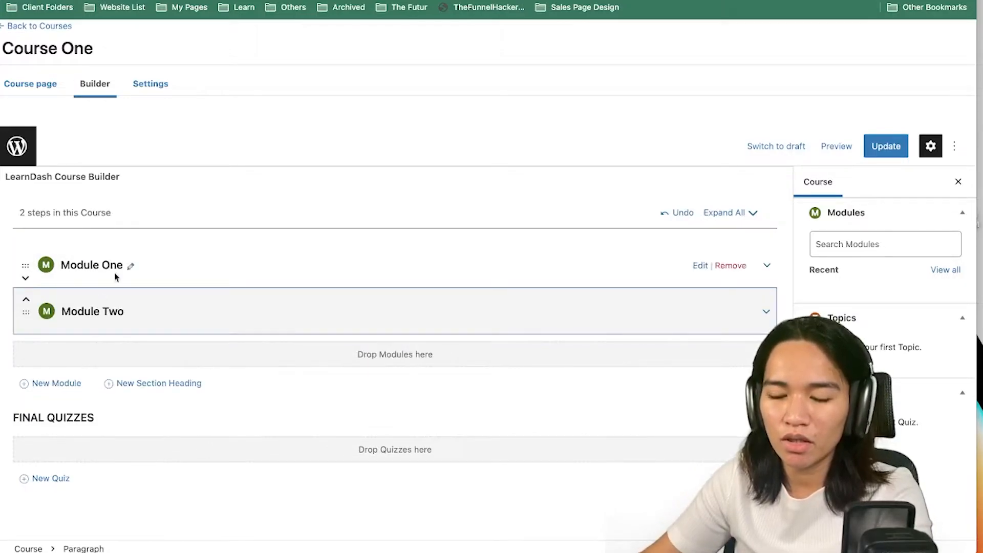
Add a module titled Introduction, move it above Module One and update the course
{"action": "left_click", "coordinate": [100, 377]}
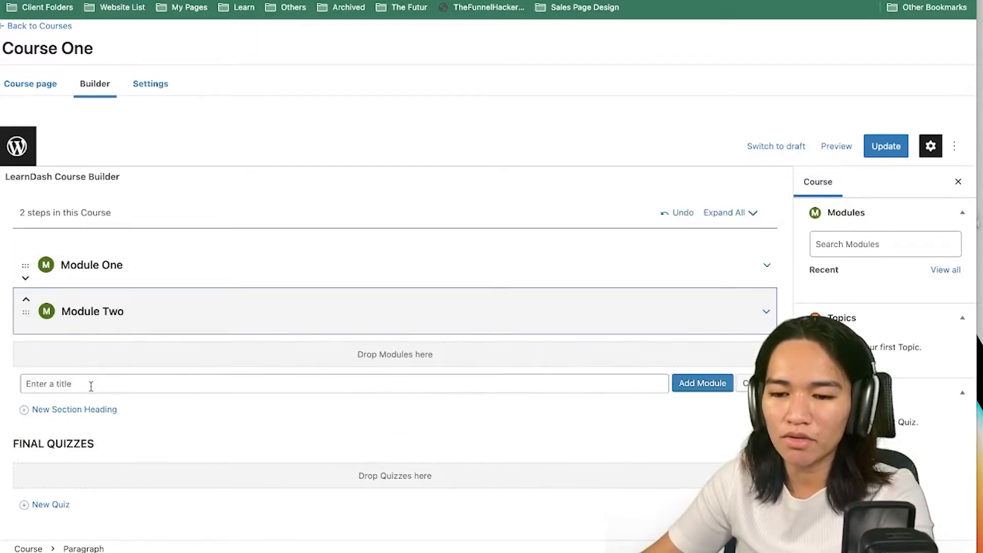
{"action": "type", "text": "Introd"}
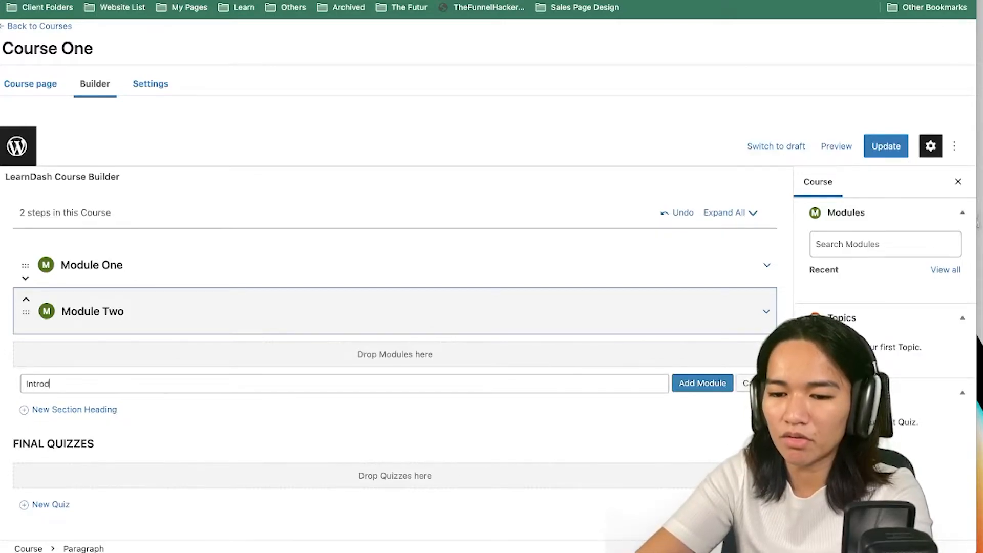
{"action": "key", "text": "Return"}
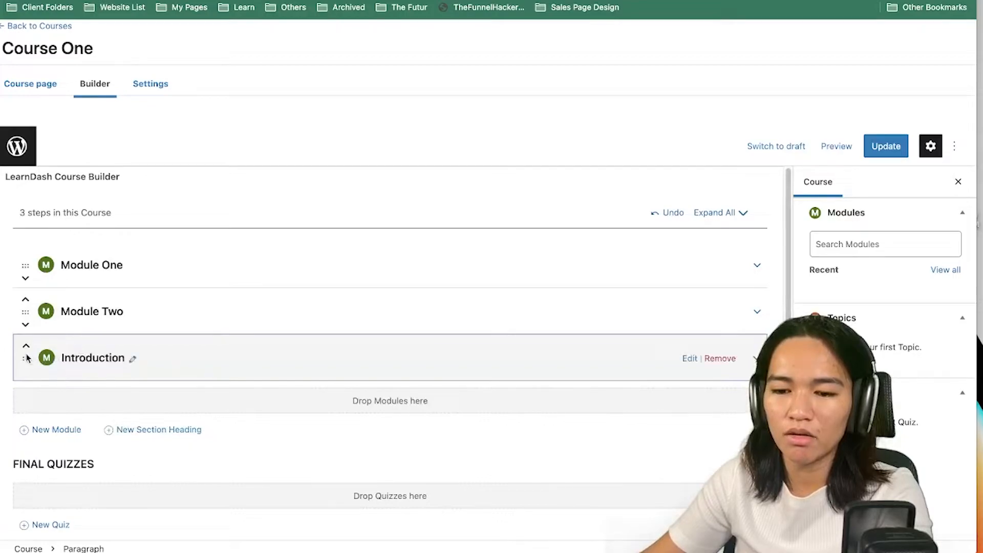
{"action": "left_click_drag", "start_coordinate": [26, 356], "coordinate": [28, 293]}
{"action": "left_click_drag", "start_coordinate": [23, 357], "coordinate": [32, 264]}
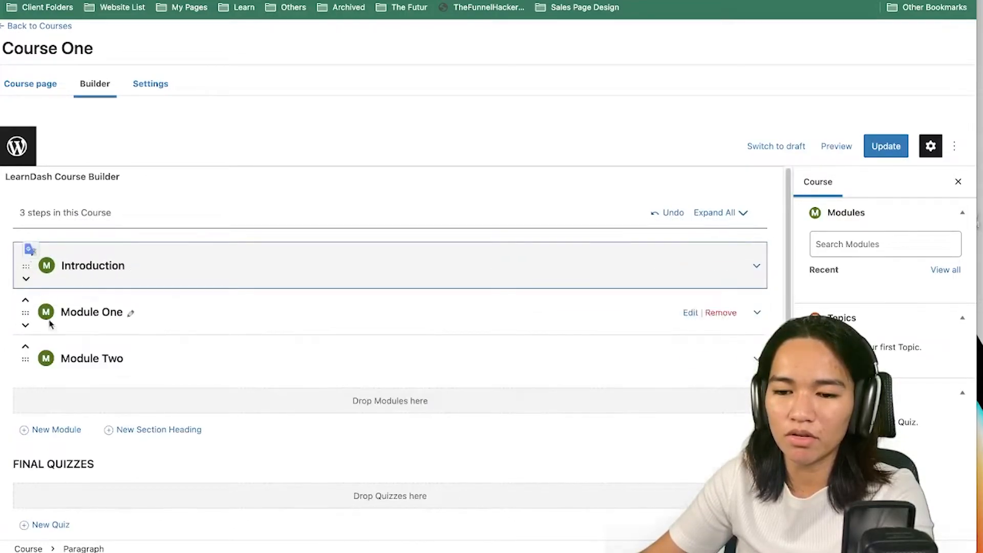
{"action": "left_click", "coordinate": [895, 148]}
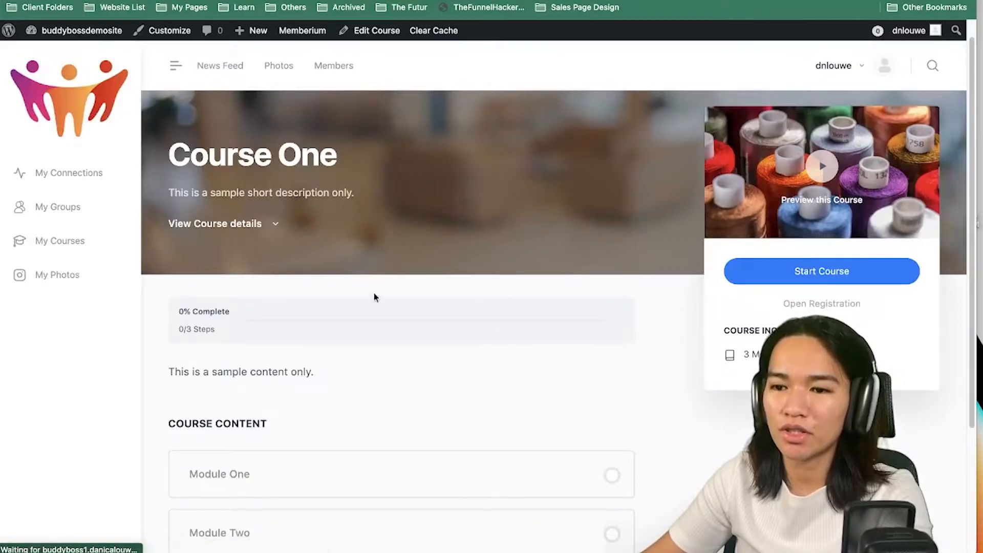
Review the module list on the Course One page and the course card under My Courses and All Courses
{"action": "scroll", "coordinate": [411, 327], "scroll_direction": "down", "scroll_amount": 1}
{"action": "scroll", "coordinate": [411, 327], "scroll_direction": "down", "scroll_amount": 1}
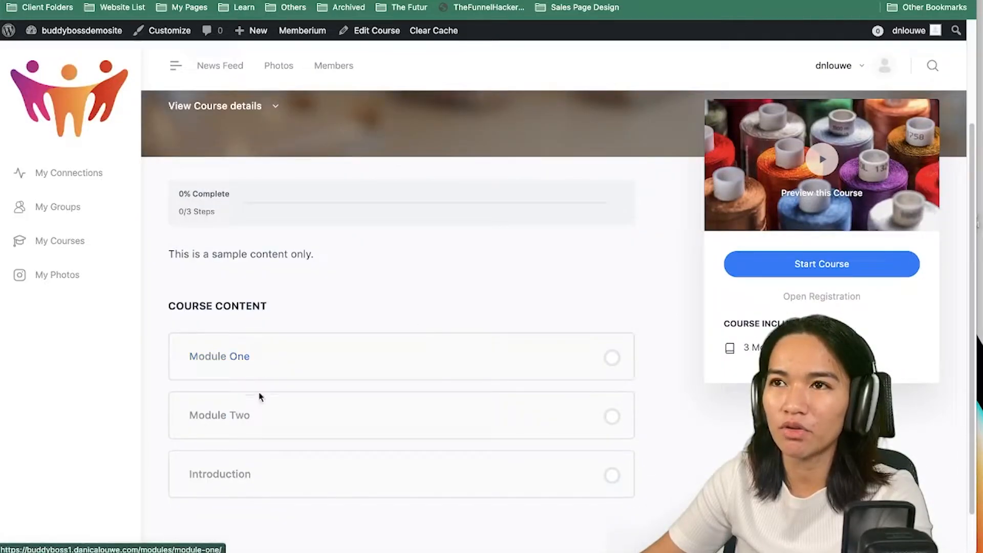
{"action": "scroll", "coordinate": [253, 491], "scroll_direction": "up", "scroll_amount": 2}
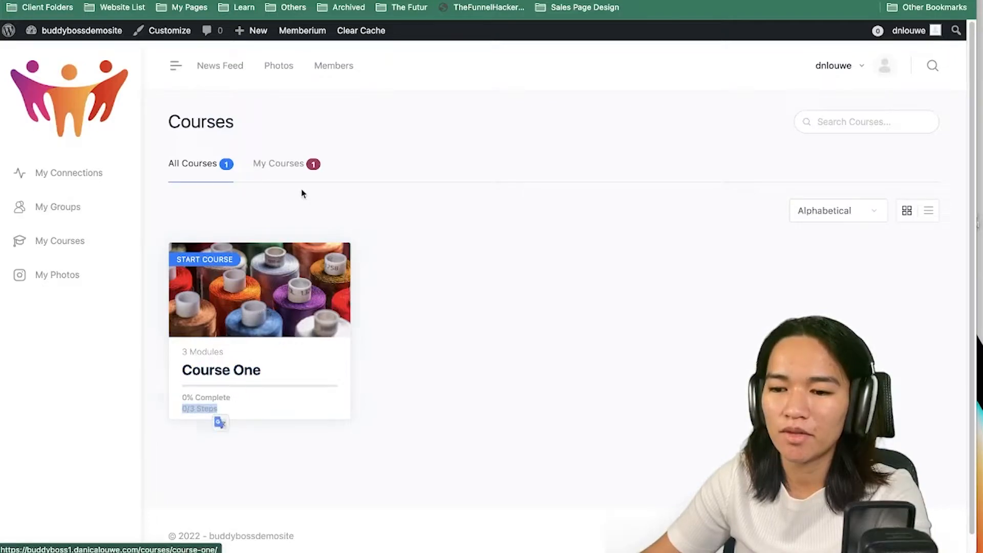
{"action": "left_click", "coordinate": [298, 163]}
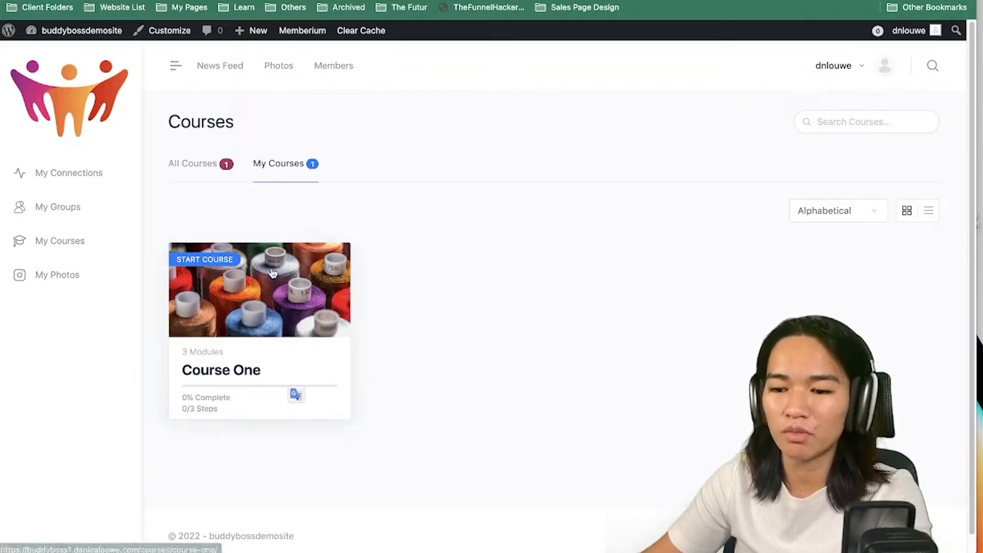
{"action": "left_click", "coordinate": [206, 164]}
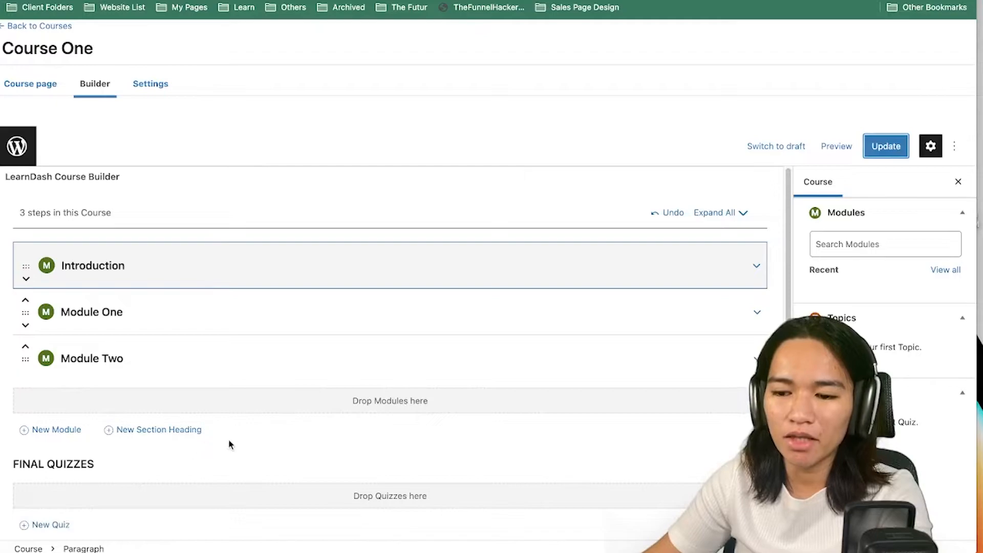
Add a section heading titled Start Here and place it above the Introduction module
{"action": "left_click", "coordinate": [142, 434]}
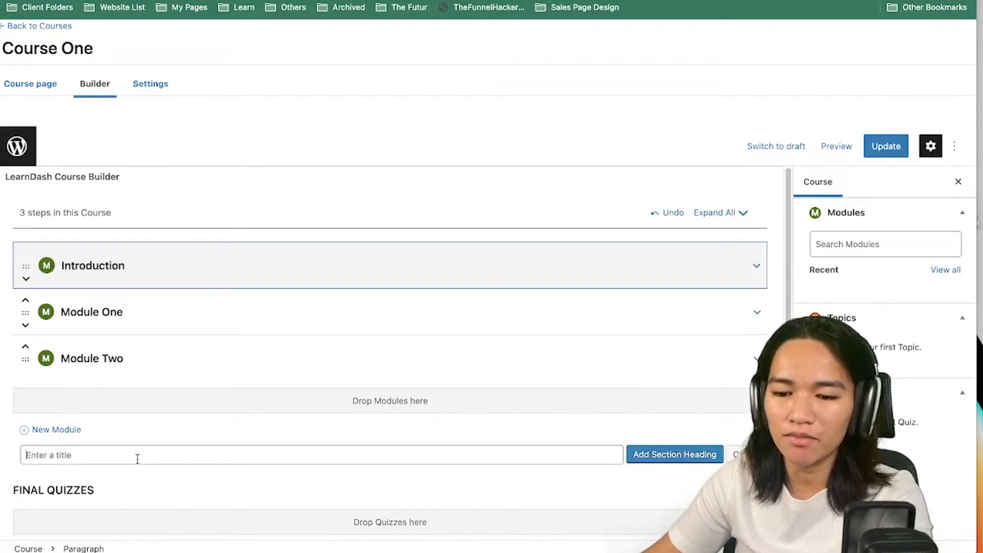
{"action": "type", "text": "Start Here"}
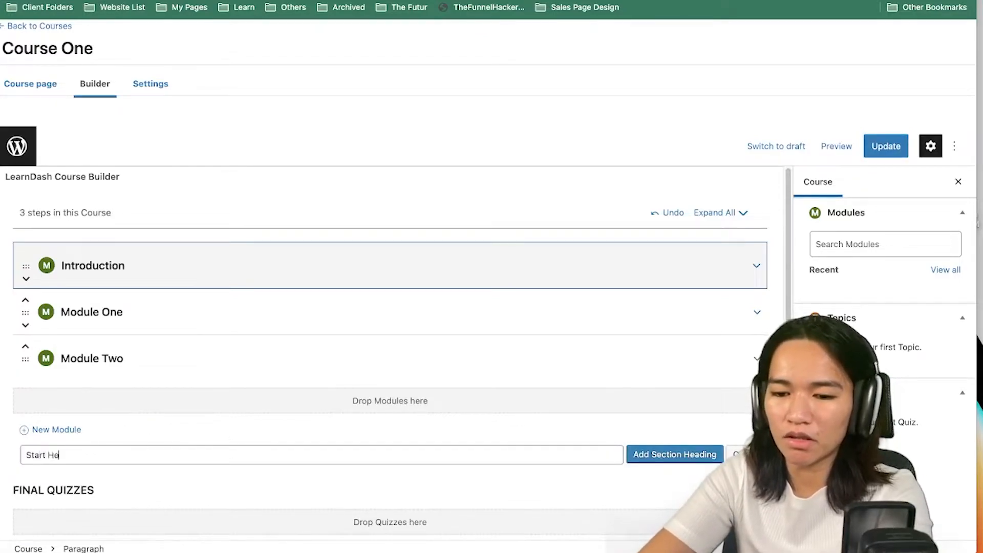
{"action": "left_click", "coordinate": [690, 464]}
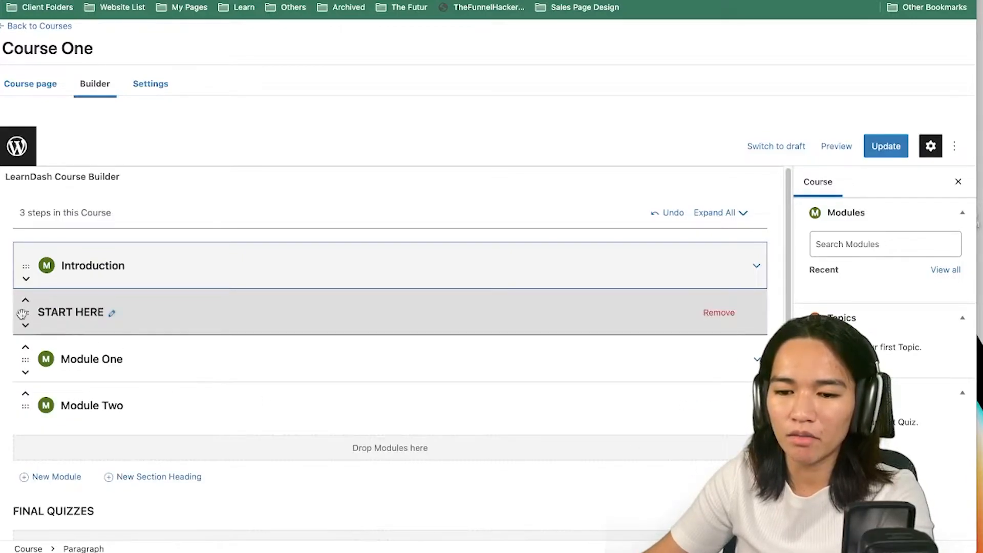
{"action": "left_click_drag", "start_coordinate": [22, 312], "coordinate": [24, 262]}
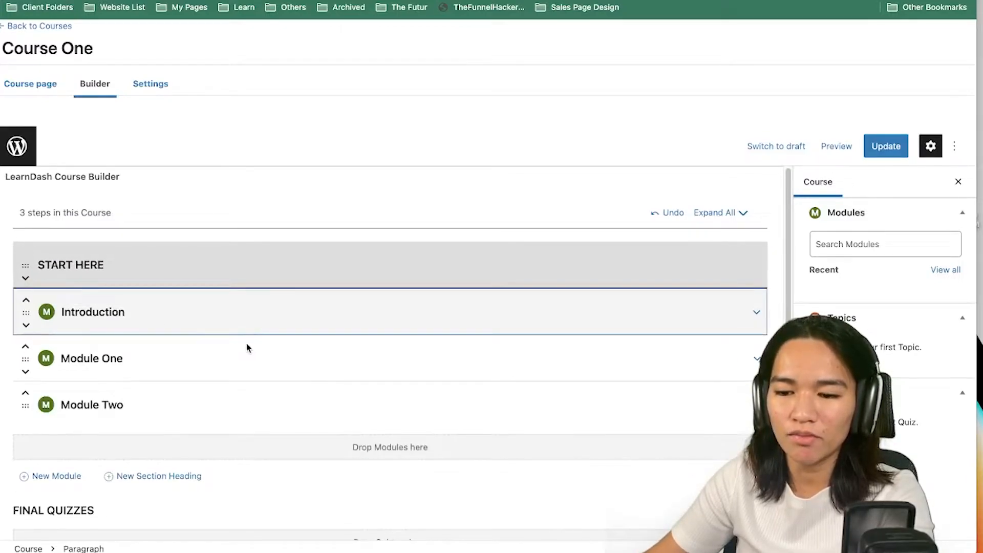
Add a section heading titled Course Modules between Introduction and Module One and update the course
{"action": "left_click", "coordinate": [194, 476]}
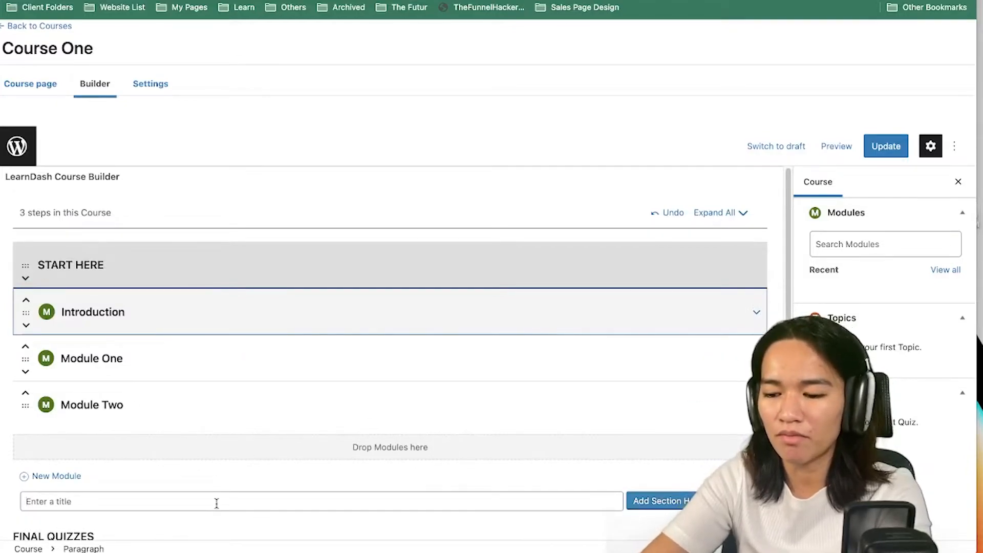
{"action": "type", "text": "Course Modules"}
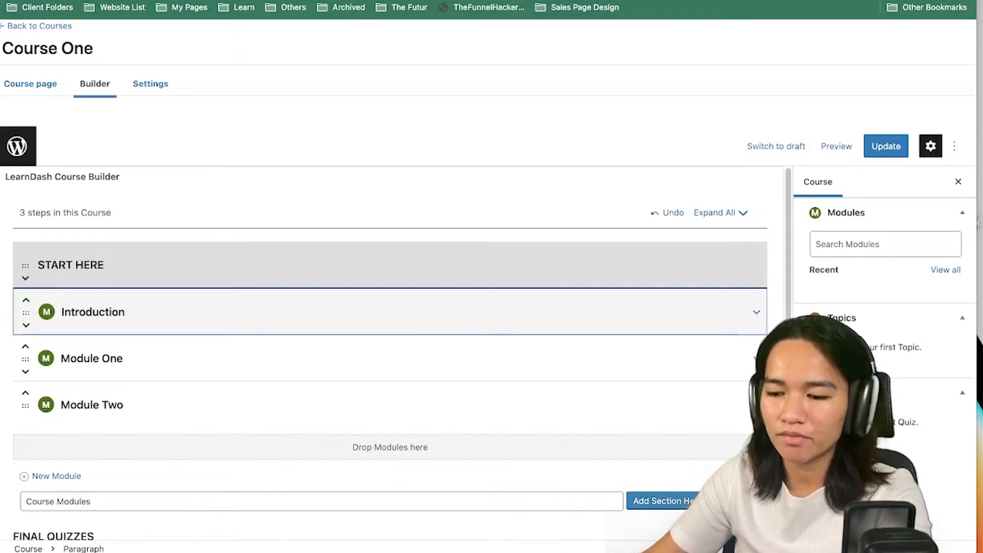
{"action": "left_click", "coordinate": [635, 505]}
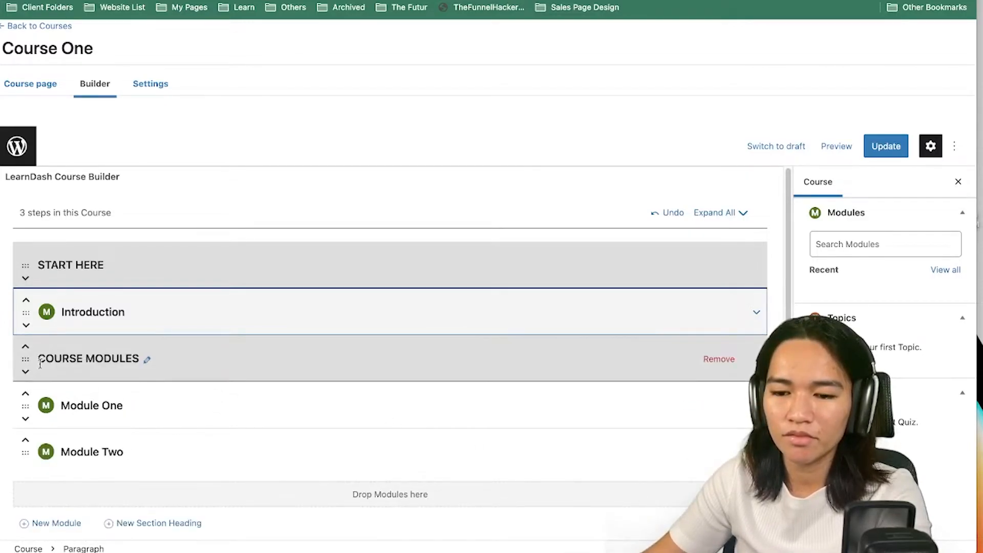
{"action": "mouse_move", "coordinate": [26, 359]}
{"action": "left_mouse_down"}
{"action": "mouse_move", "coordinate": [22, 413]}
{"action": "mouse_move", "coordinate": [25, 360]}
{"action": "left_mouse_up"}
{"action": "left_click", "coordinate": [886, 147]}
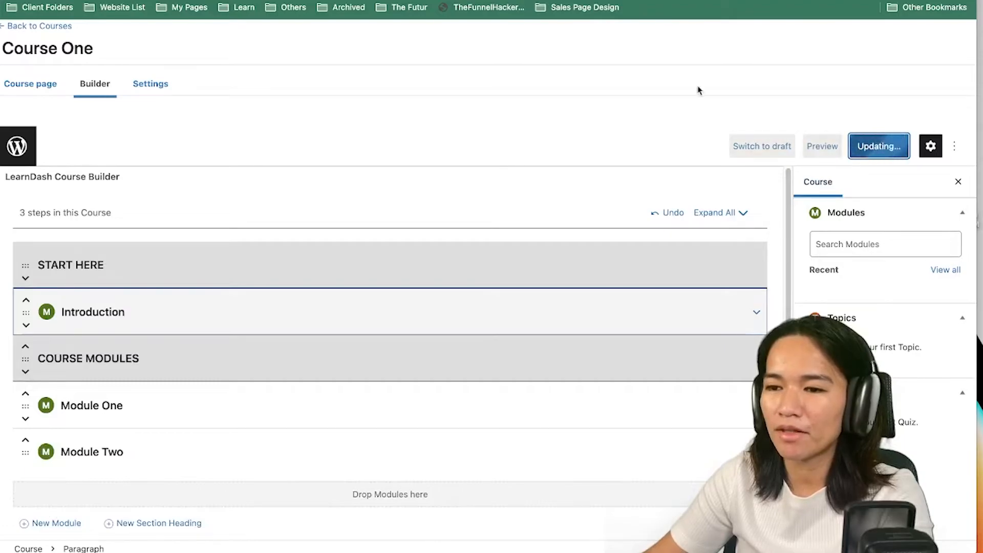
Check the section headings and module order on the Course One page, then return to the course builder
{"action": "left_click", "coordinate": [137, 516]}
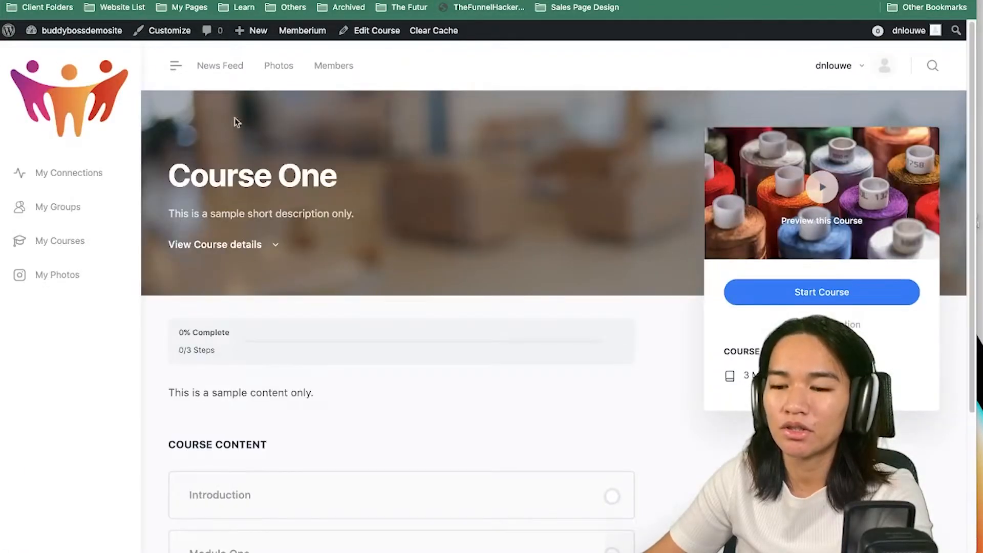
{"action": "scroll", "coordinate": [371, 255], "scroll_direction": "down", "scroll_amount": 3}
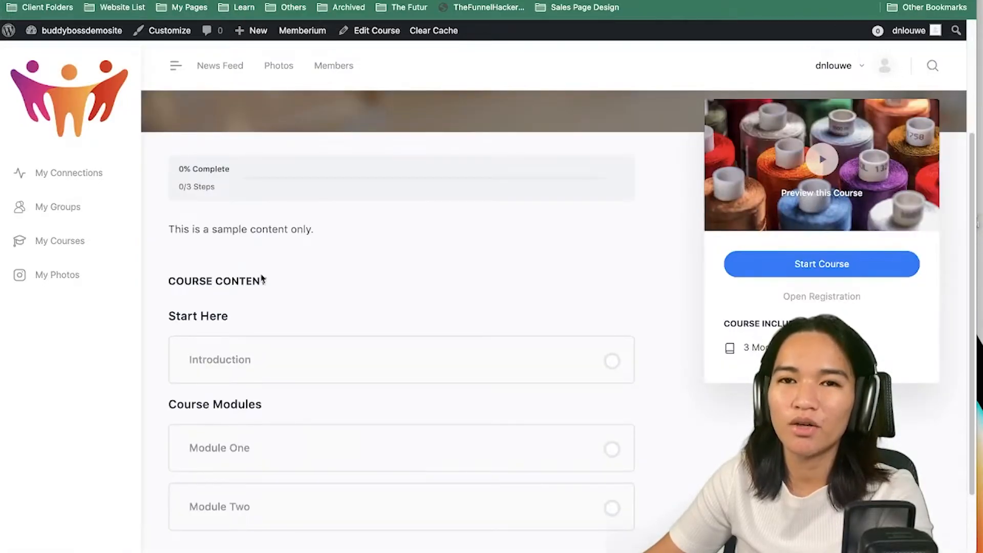
{"action": "left_click_drag", "start_coordinate": [169, 317], "coordinate": [244, 313]}
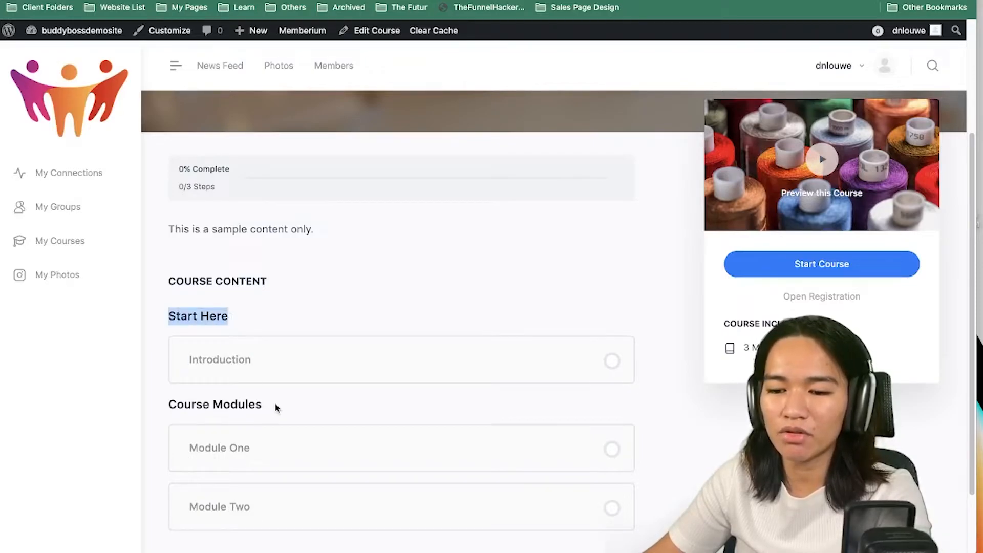
{"action": "left_click_drag", "start_coordinate": [275, 404], "coordinate": [161, 408]}
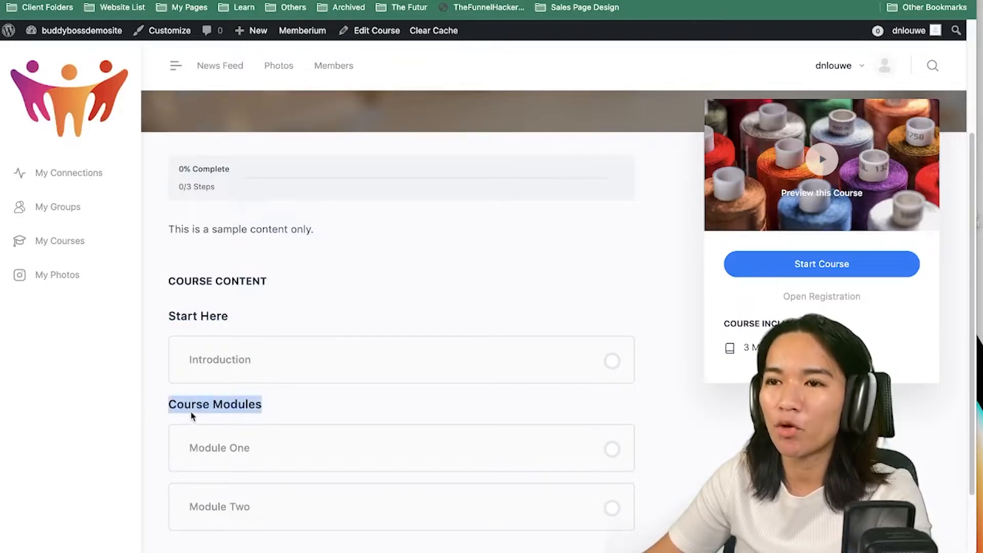
{"action": "scroll", "coordinate": [385, 408], "scroll_direction": "down", "scroll_amount": 3}
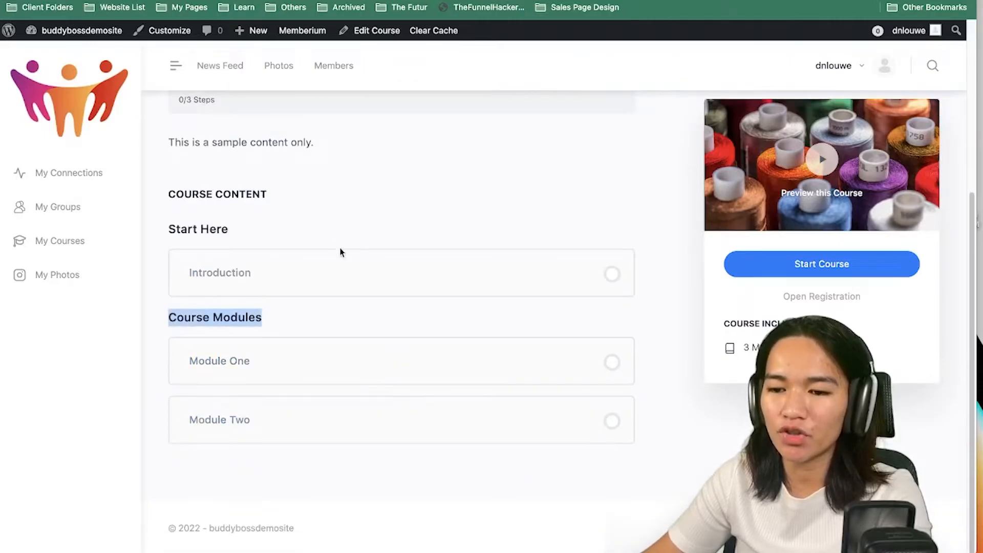
{"action": "left_click", "coordinate": [355, 220]}
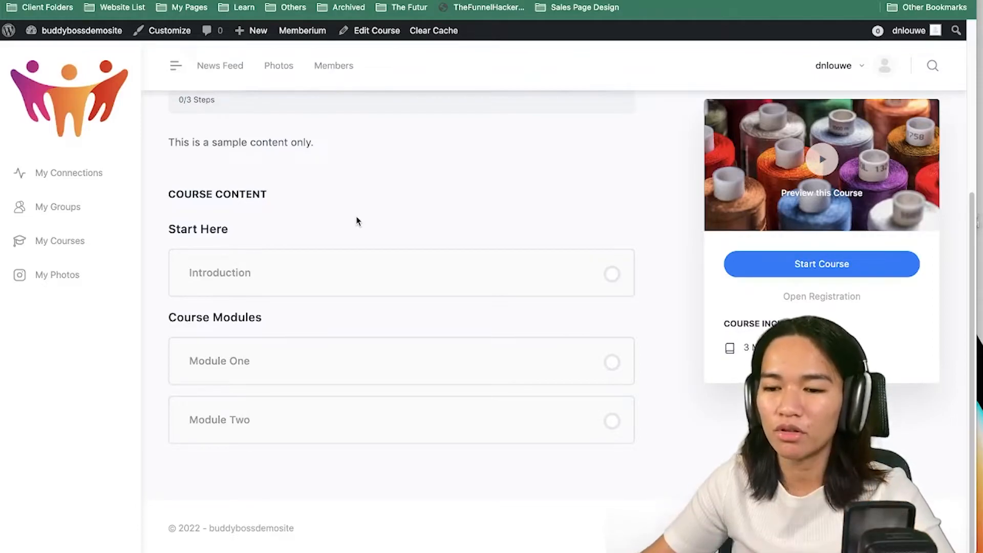
{"action": "left_click", "coordinate": [333, 1]}
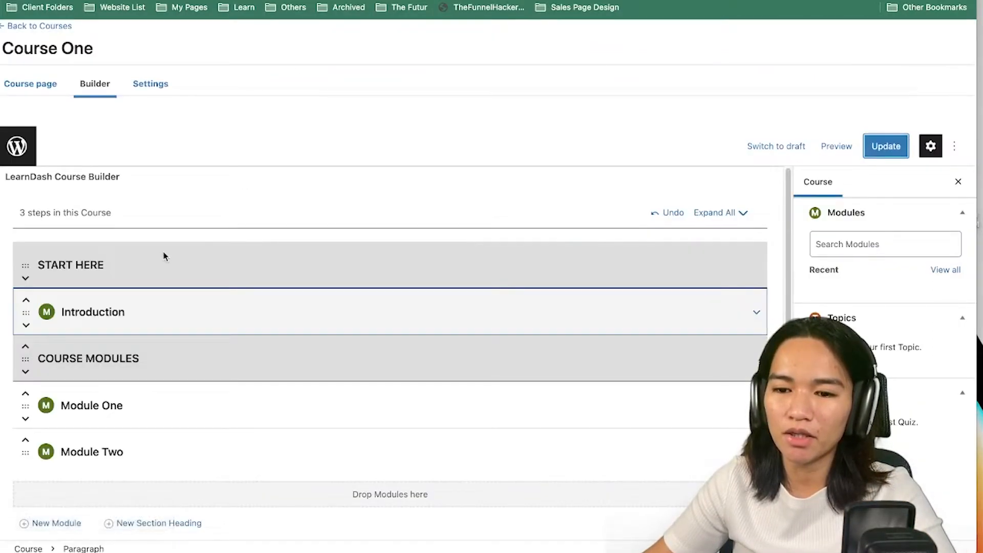
Add two final quizzes titled Quiz One and Quiz Two to Course One and update the course
{"action": "scroll", "coordinate": [357, 277], "scroll_direction": "down", "scroll_amount": 3}
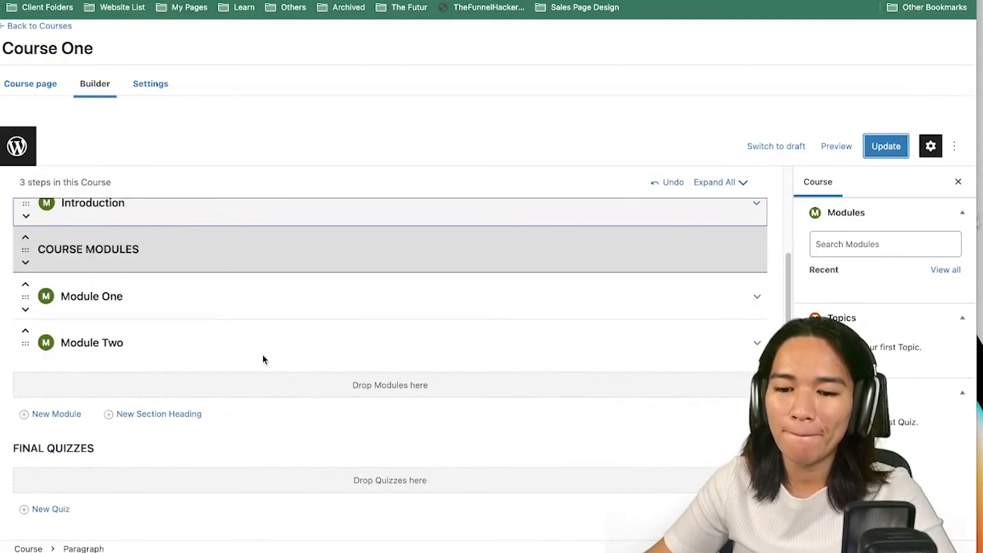
{"action": "left_click", "coordinate": [61, 512]}
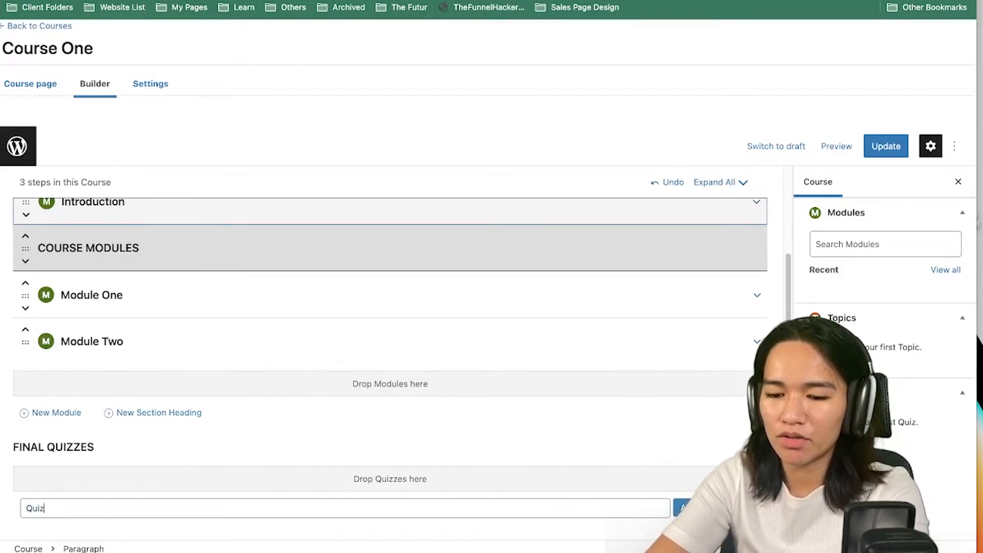
{"action": "key", "text": "Return"}
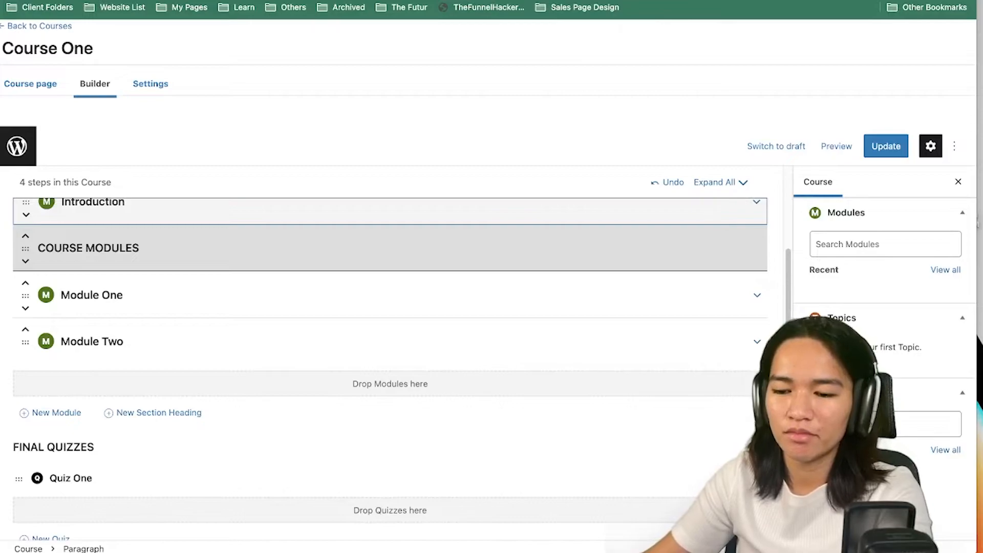
{"action": "scroll", "coordinate": [246, 442], "scroll_direction": "down", "scroll_amount": 1}
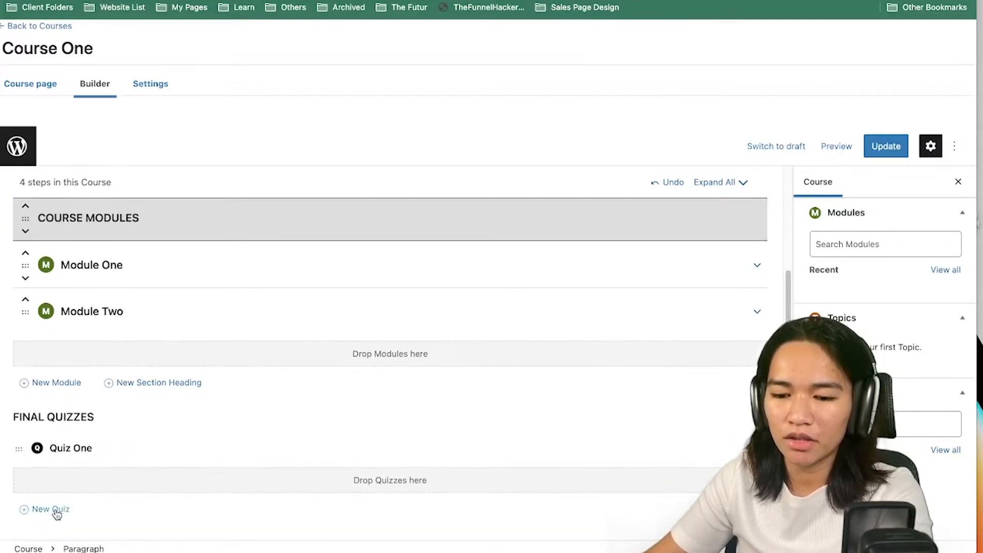
{"action": "left_click", "coordinate": [84, 506]}
{"action": "type", "text": "Qui"}
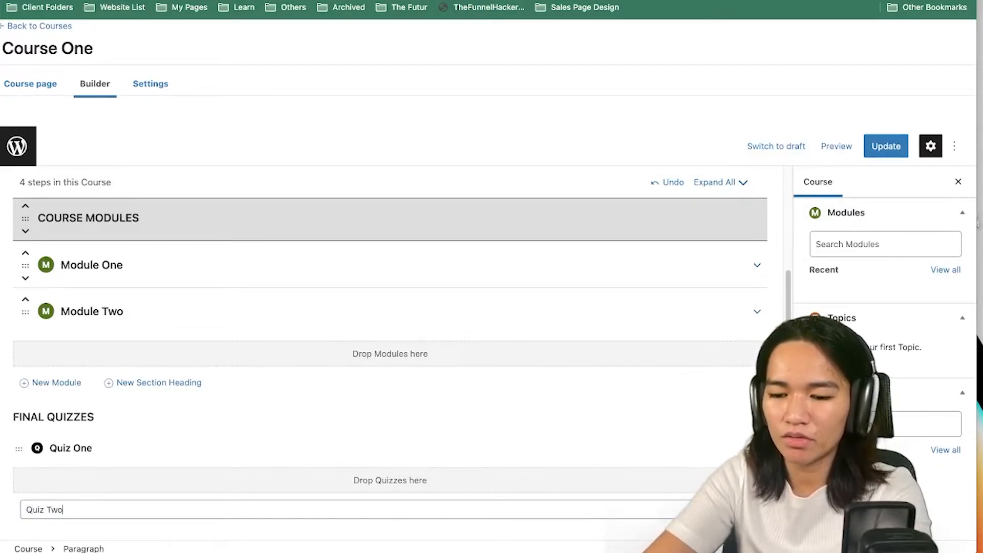
{"action": "type", "text": "z Two"}
{"action": "key", "text": "Return"}
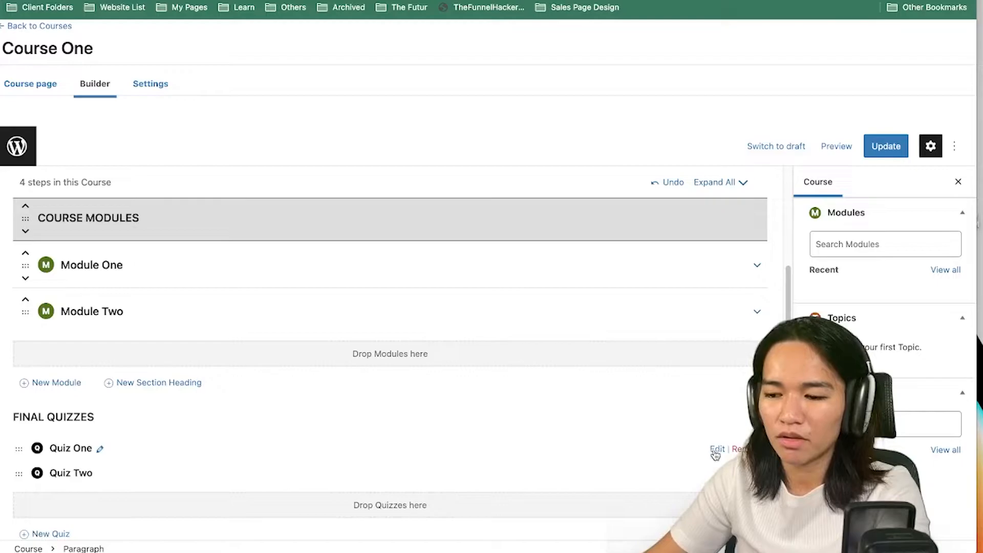
{"action": "left_click", "coordinate": [887, 147]}
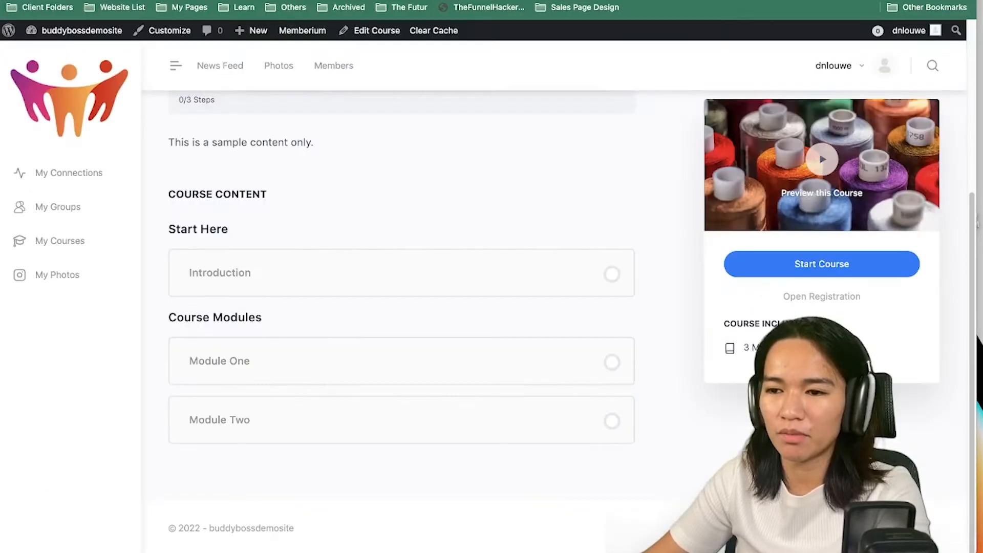
Reload the Course One page to check how the final quizzes are listed, then return to the course builder
{"action": "key", "text": "super+r"}
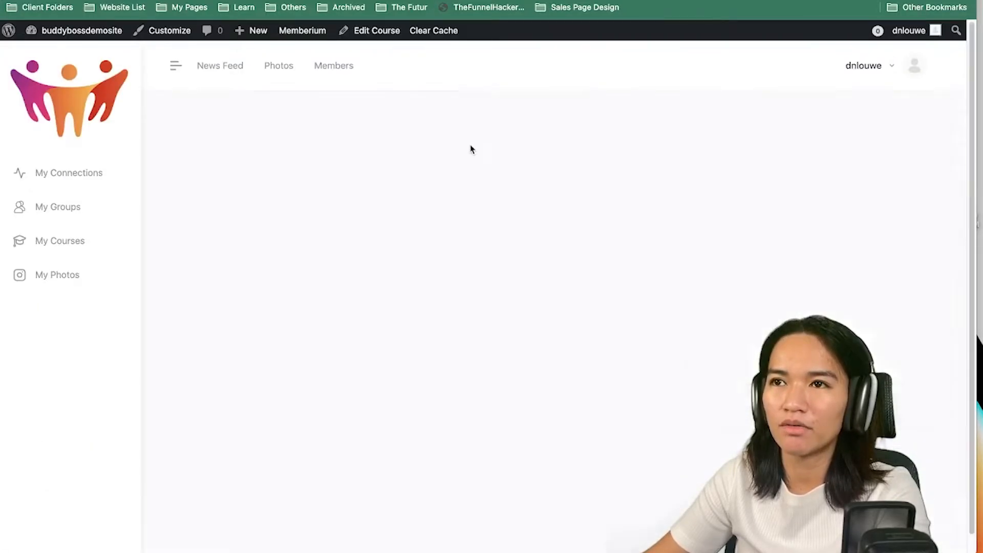
{"action": "scroll", "coordinate": [513, 270], "scroll_direction": "down", "scroll_amount": 3}
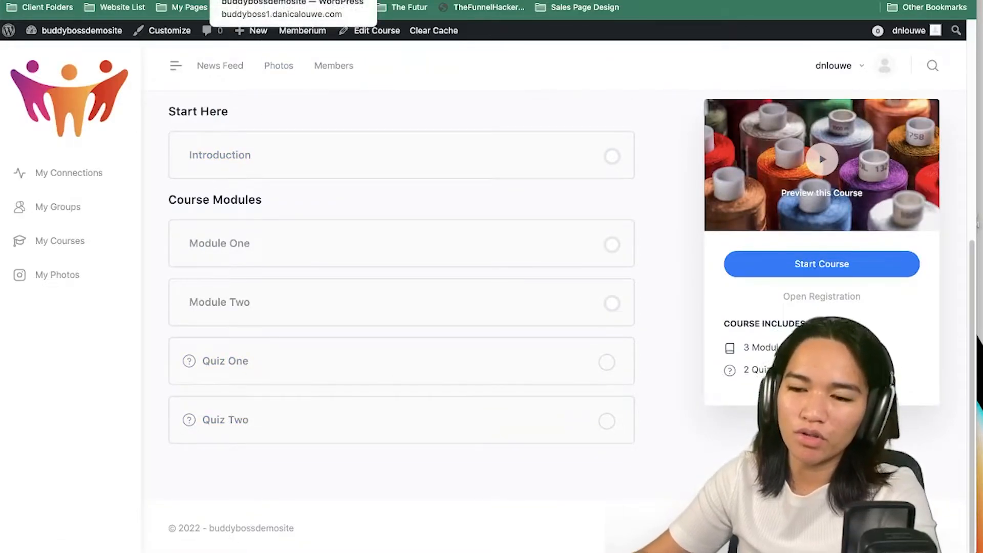
{"action": "left_click", "coordinate": [240, 1]}
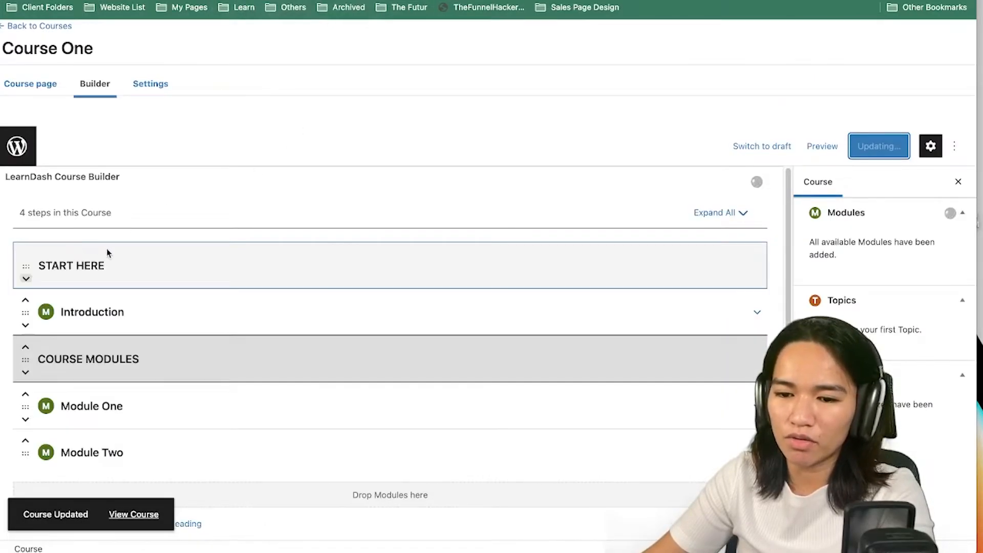
Expand Module One in the course builder and add a topic titled Topic One to it
{"action": "scroll", "coordinate": [281, 310], "scroll_direction": "down", "scroll_amount": 1}
{"action": "scroll", "coordinate": [282, 310], "scroll_direction": "down", "scroll_amount": 3}
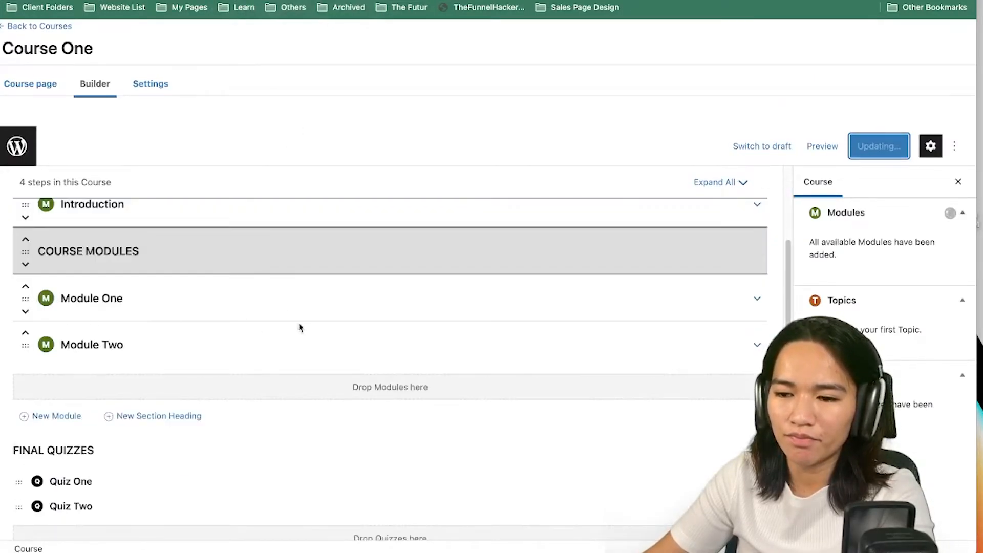
{"action": "left_click", "coordinate": [758, 302]}
{"action": "left_click", "coordinate": [758, 302]}
{"action": "left_click", "coordinate": [758, 302]}
{"action": "left_click", "coordinate": [758, 302]}
{"action": "left_click", "coordinate": [759, 302]}
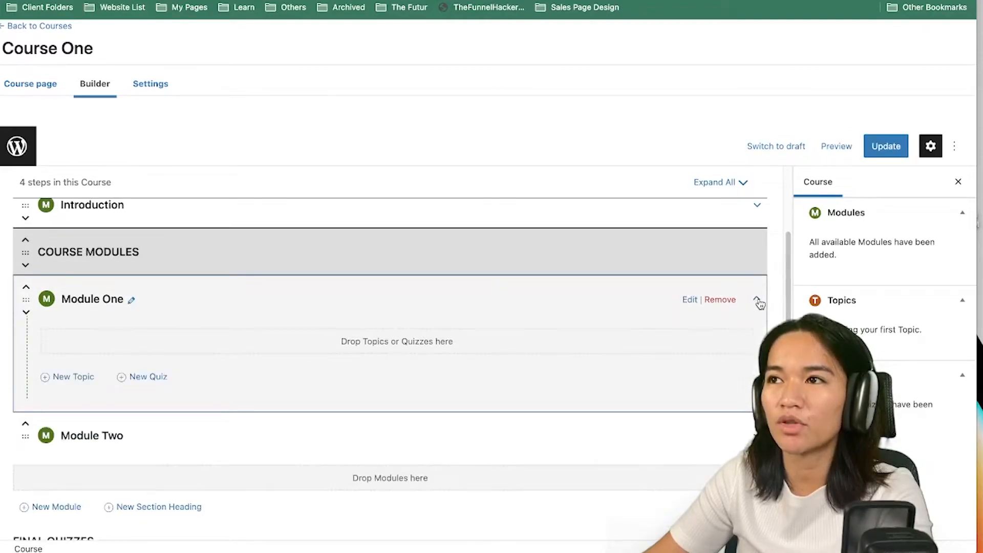
{"action": "left_click", "coordinate": [759, 302]}
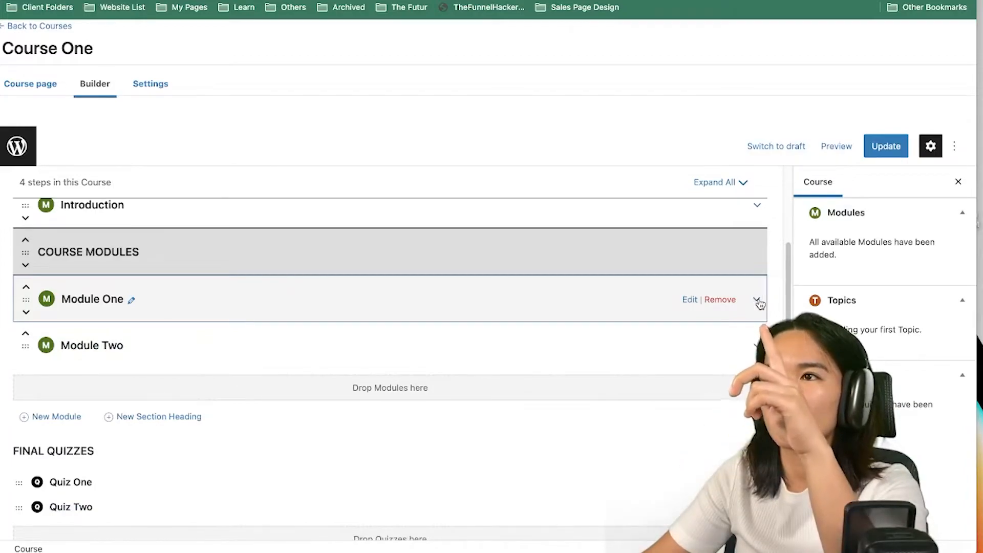
{"action": "left_click", "coordinate": [758, 303]}
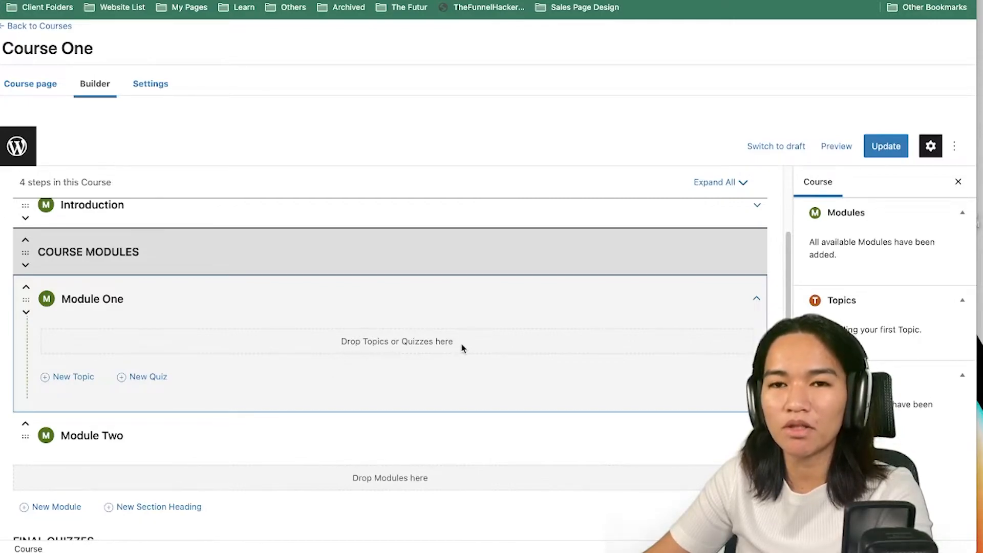
{"action": "left_click", "coordinate": [72, 379]}
{"action": "type", "text": "Topic One"}
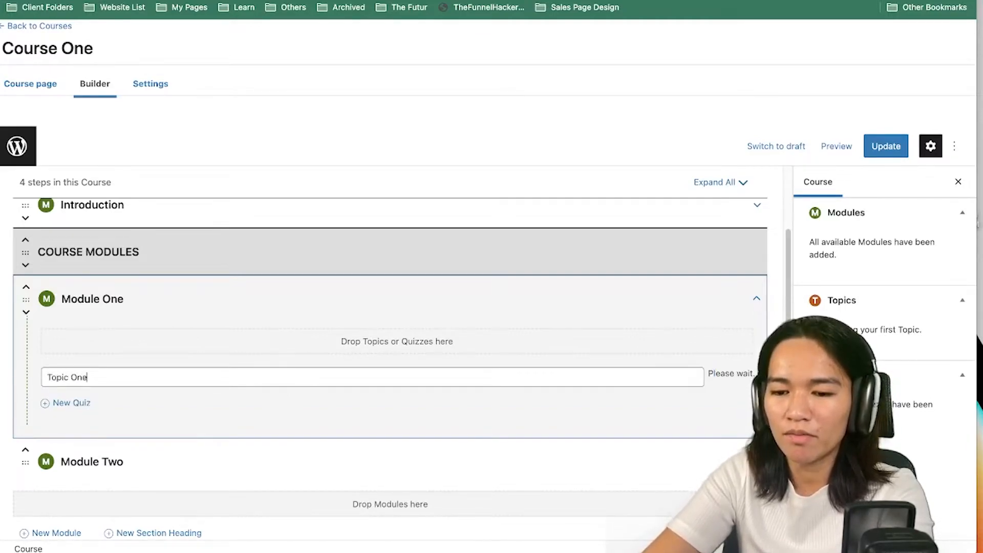
{"action": "key", "text": "Return"}
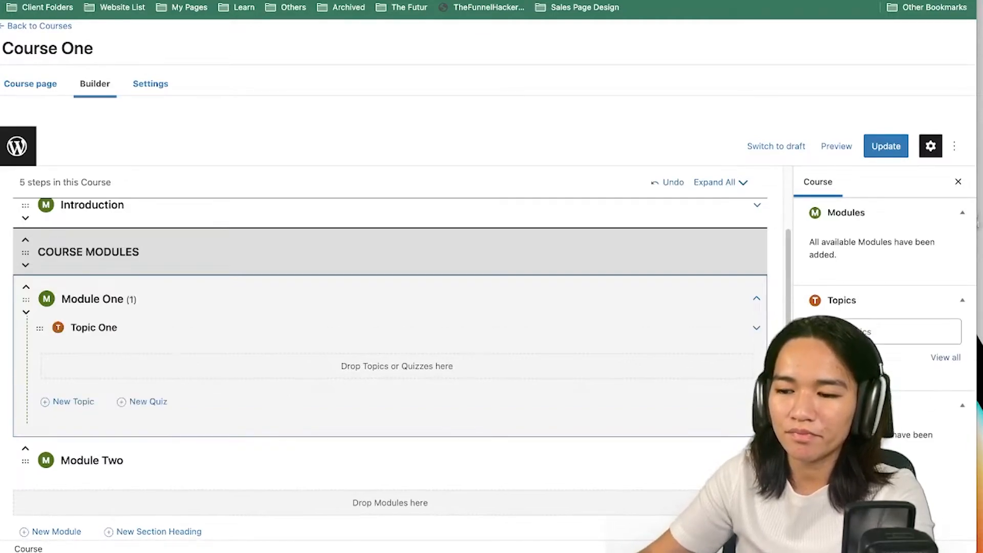
Add a second topic titled Topic Two to Module One
{"action": "left_click", "coordinate": [69, 404]}
{"action": "type", "text": "Topi"}
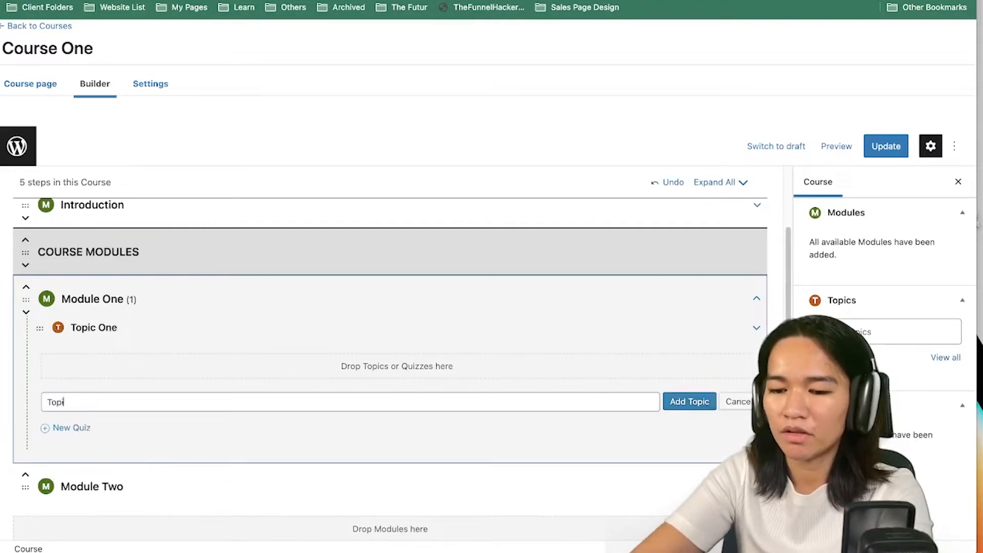
{"action": "type", "text": "c Two"}
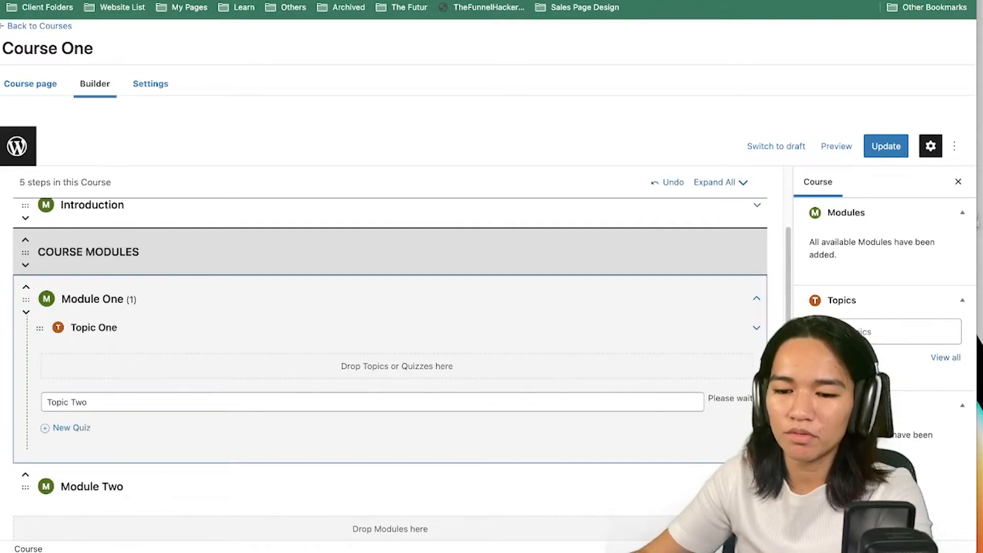
{"action": "key", "text": "Return"}
Move Quiz Two and Quiz One from Final Quizzes into Module One below its topics
{"action": "scroll", "coordinate": [61, 365], "scroll_direction": "down", "scroll_amount": 3}
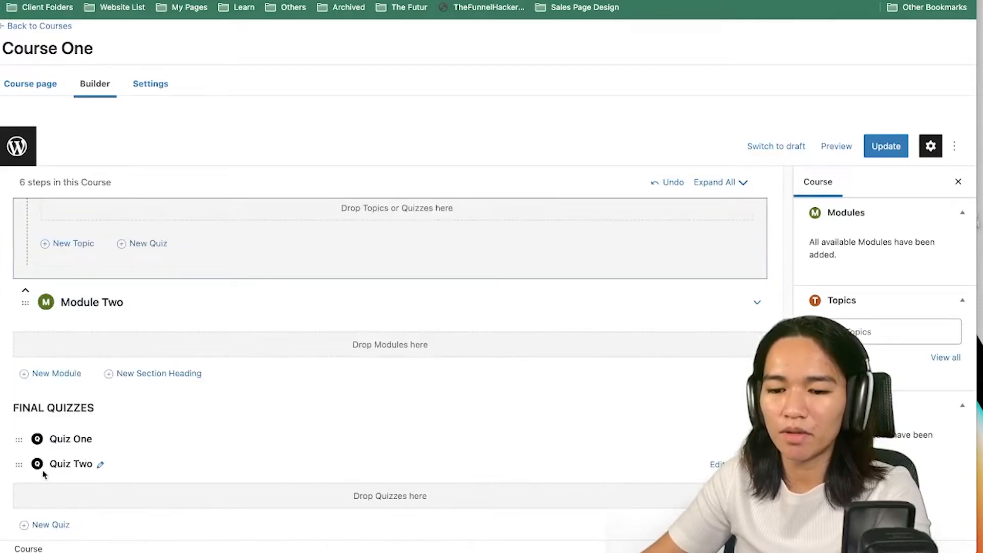
{"action": "left_click_drag", "start_coordinate": [20, 464], "coordinate": [117, 383]}
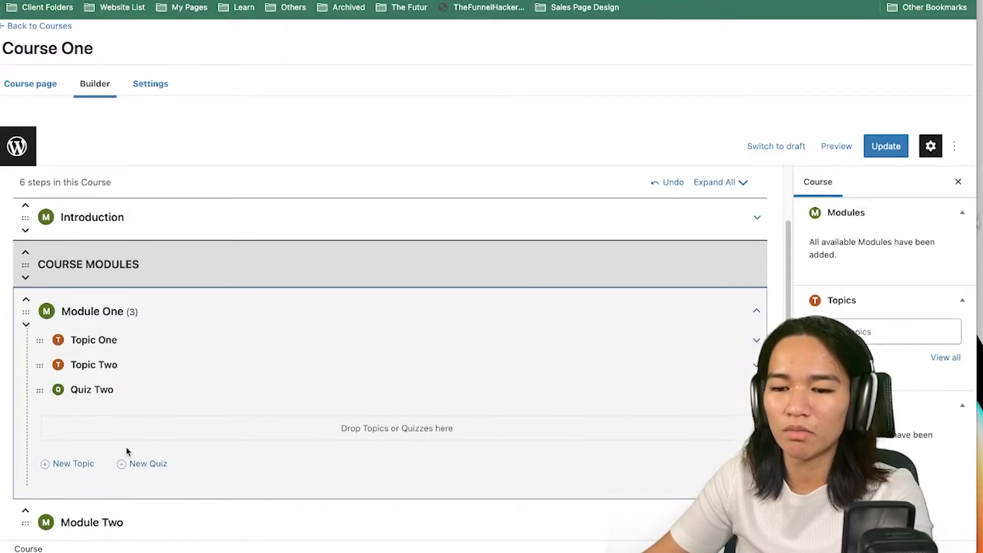
{"action": "scroll", "coordinate": [126, 447], "scroll_direction": "down", "scroll_amount": 3}
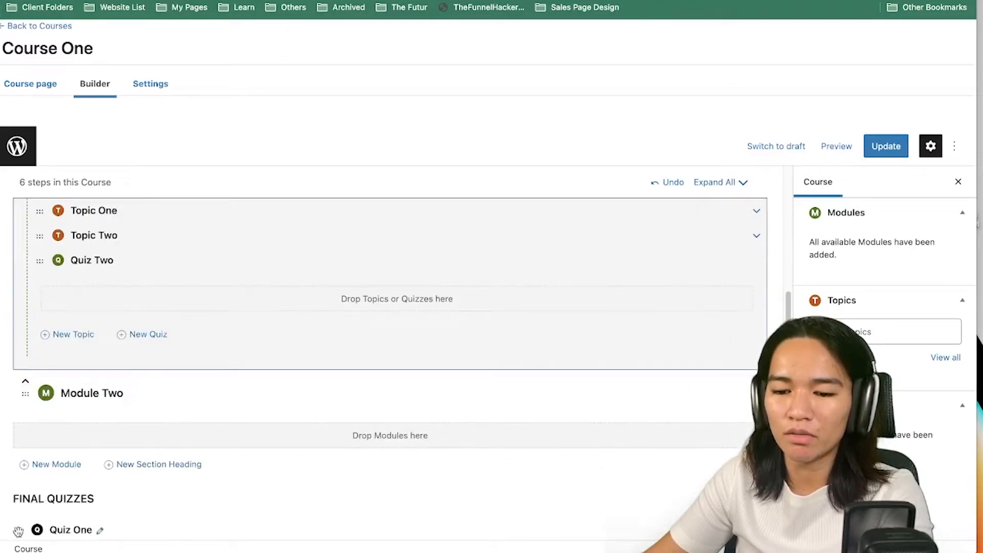
{"action": "left_click_drag", "start_coordinate": [34, 510], "coordinate": [66, 259]}
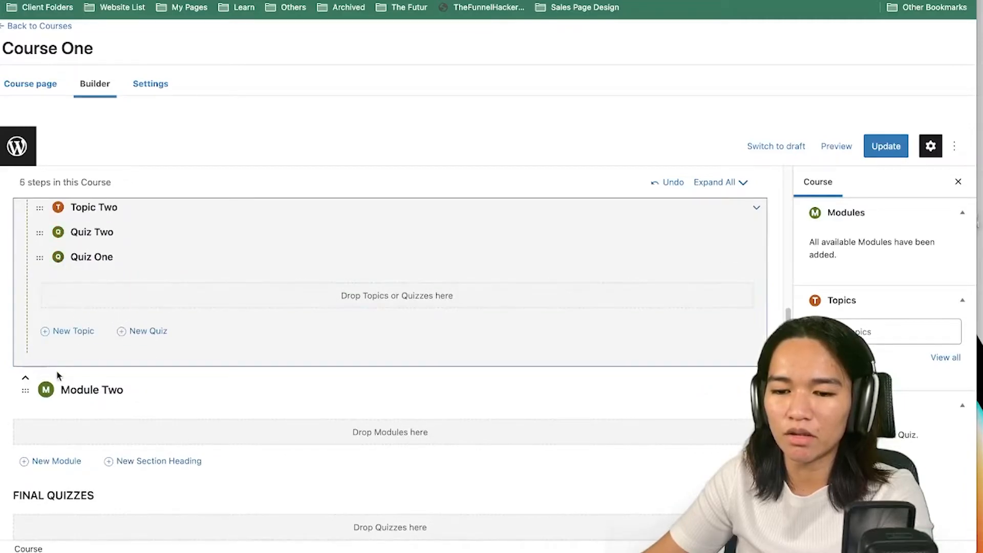
Expand Module Two and move Quiz Two from Module One into it
{"action": "left_click", "coordinate": [757, 390]}
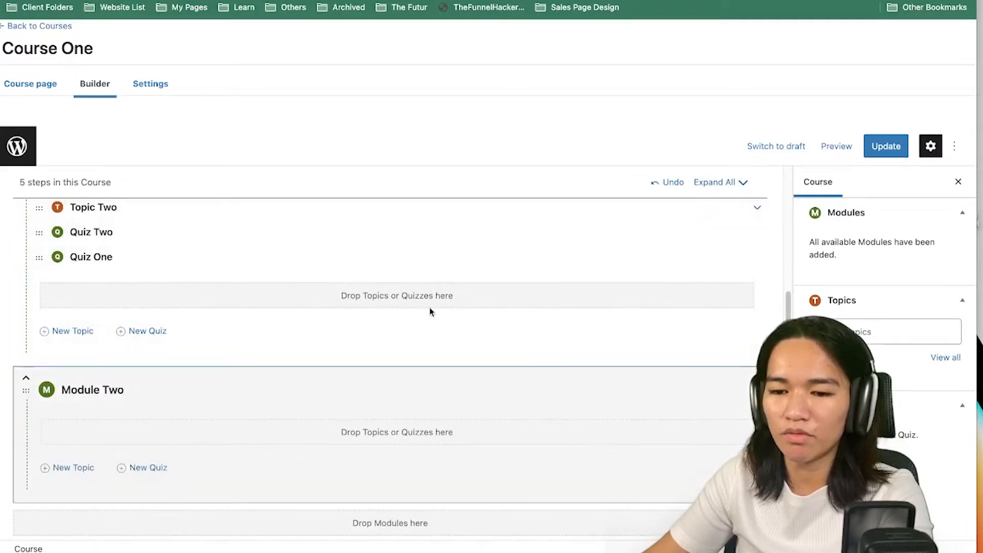
{"action": "left_click_drag", "start_coordinate": [40, 233], "coordinate": [94, 424]}
{"action": "left_click_drag", "start_coordinate": [40, 239], "coordinate": [169, 435]}
{"action": "left_click_drag", "start_coordinate": [39, 239], "coordinate": [160, 437]}
Add a topic titled Topic One to Module Two and update the course
{"action": "left_click", "coordinate": [69, 460]}
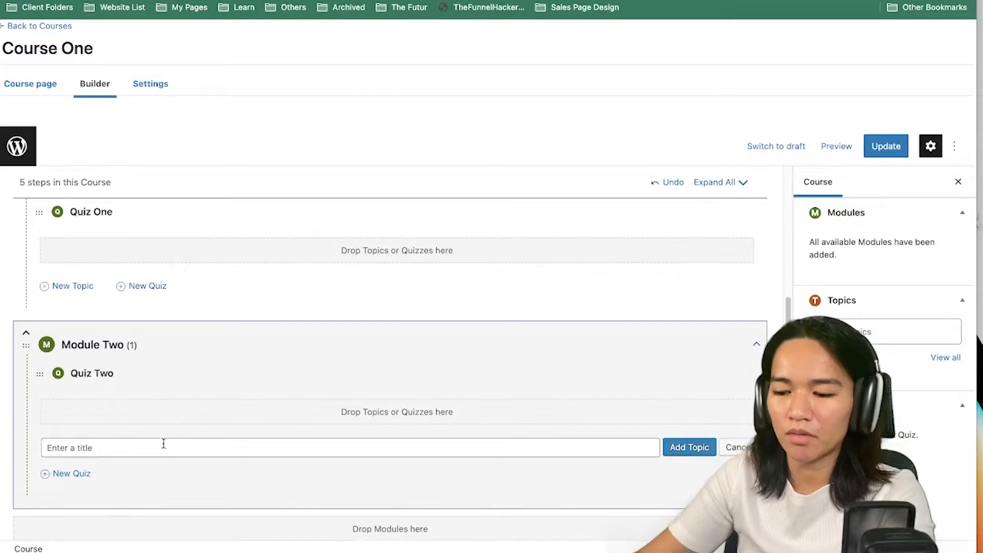
{"action": "type", "text": "Topic One"}
{"action": "key", "text": "Return"}
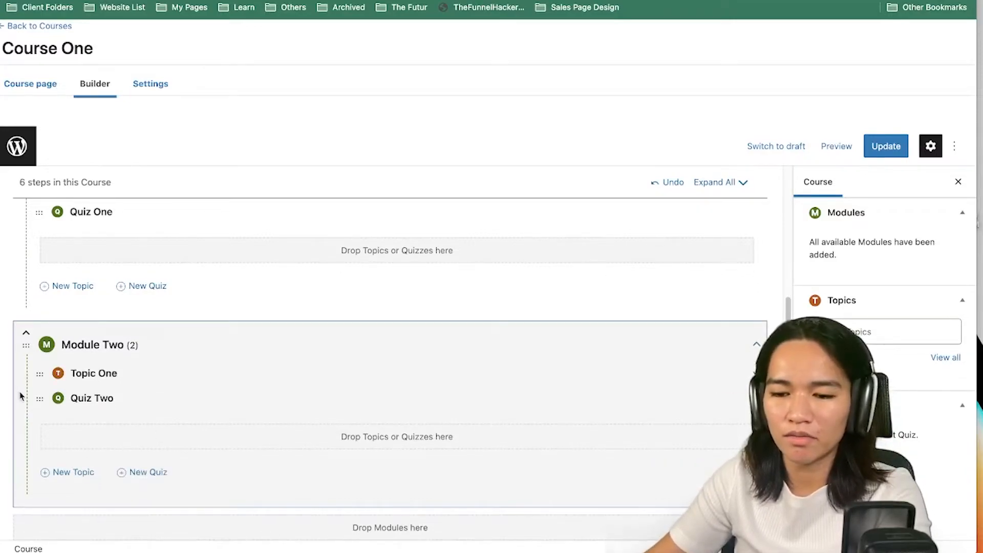
{"action": "left_click", "coordinate": [885, 146]}
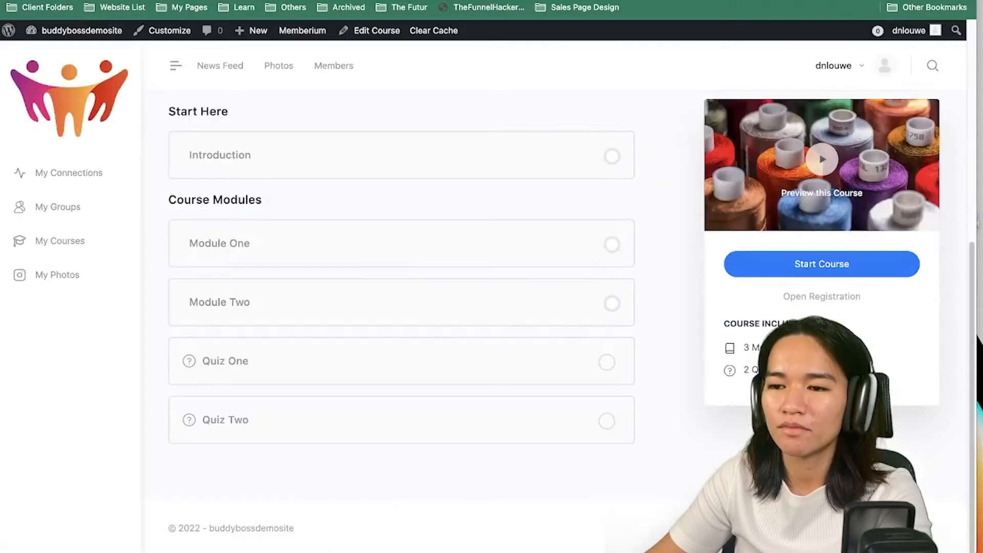
Expand all course content on the Course One page, review each module's topics and quizzes, and collapse it again
{"action": "scroll", "coordinate": [475, 368], "scroll_direction": "down", "scroll_amount": 5}
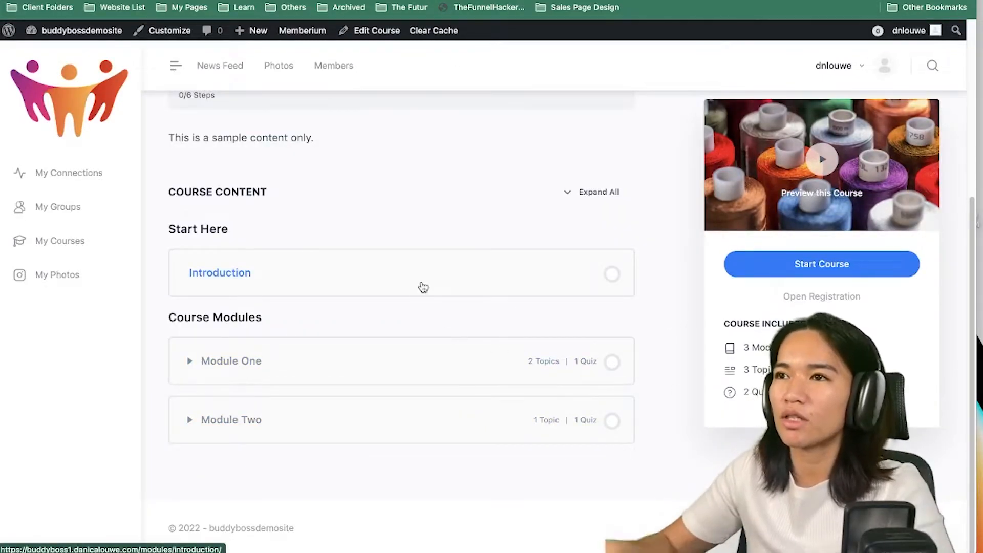
{"action": "left_click", "coordinate": [596, 193]}
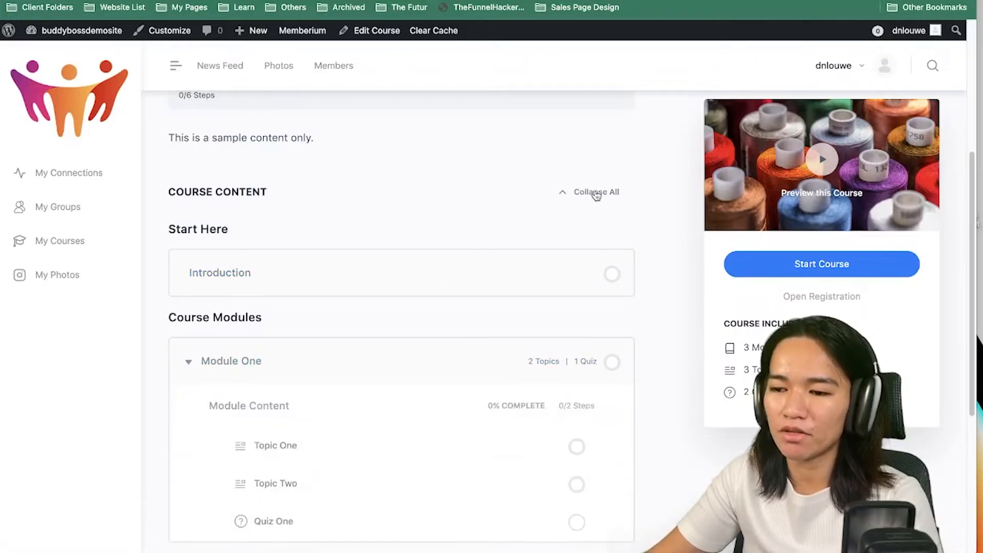
{"action": "scroll", "coordinate": [596, 194], "scroll_direction": "down", "scroll_amount": 3}
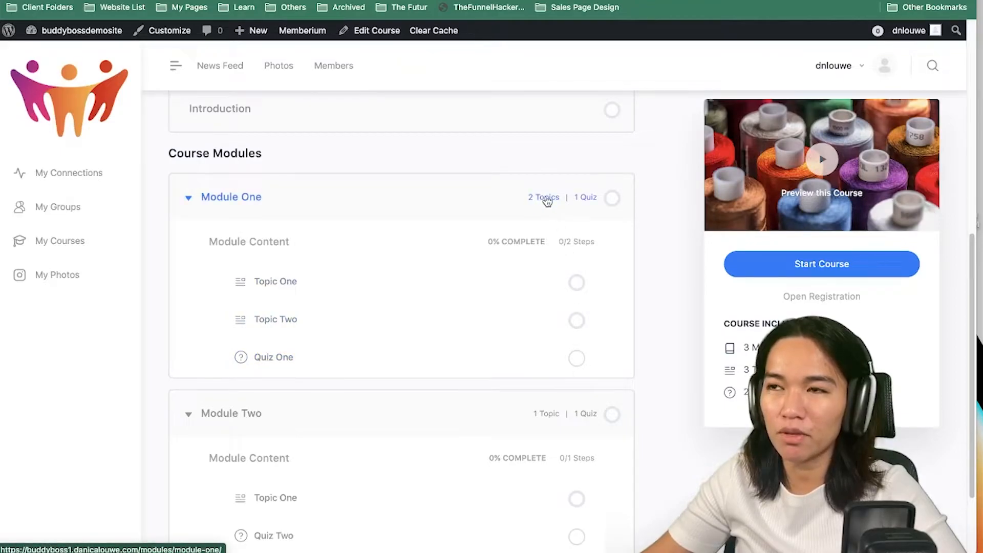
{"action": "scroll", "coordinate": [568, 343], "scroll_direction": "down", "scroll_amount": 2}
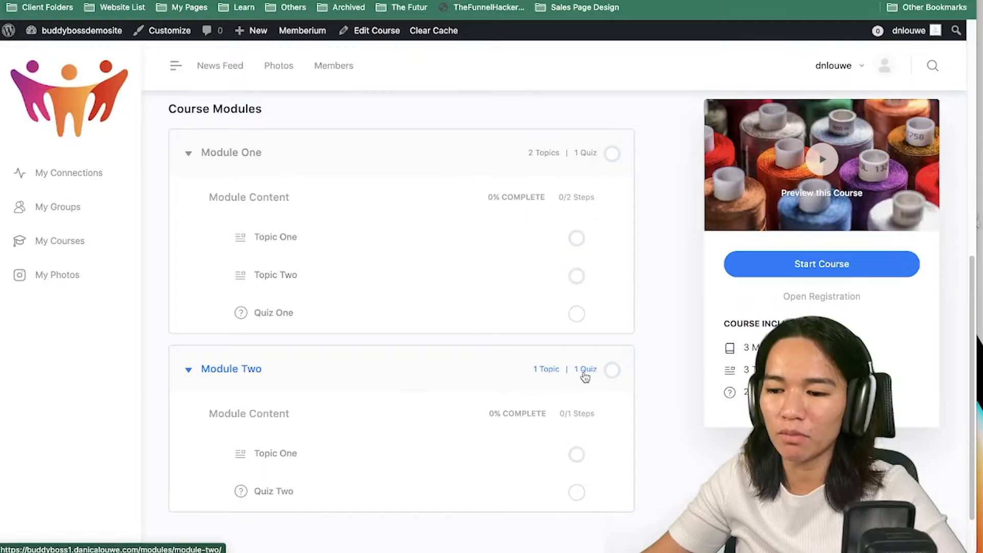
{"action": "scroll", "coordinate": [542, 375], "scroll_direction": "up", "scroll_amount": 5}
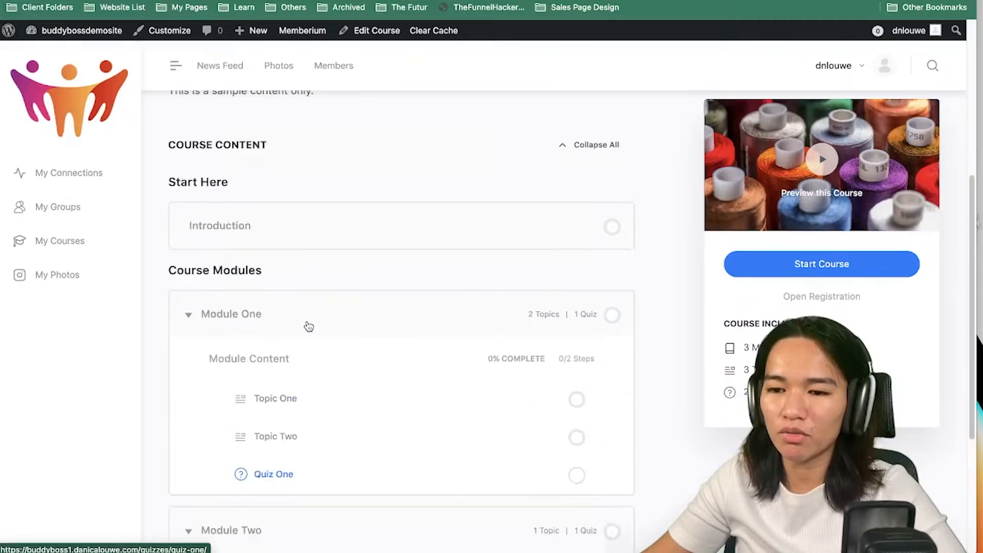
{"action": "left_click", "coordinate": [572, 148]}
{"action": "scroll", "coordinate": [636, 256], "scroll_direction": "up", "scroll_amount": 5}
{"action": "scroll", "coordinate": [420, 271], "scroll_direction": "down", "scroll_amount": 3}
{"action": "scroll", "coordinate": [438, 277], "scroll_direction": "down", "scroll_amount": 2}
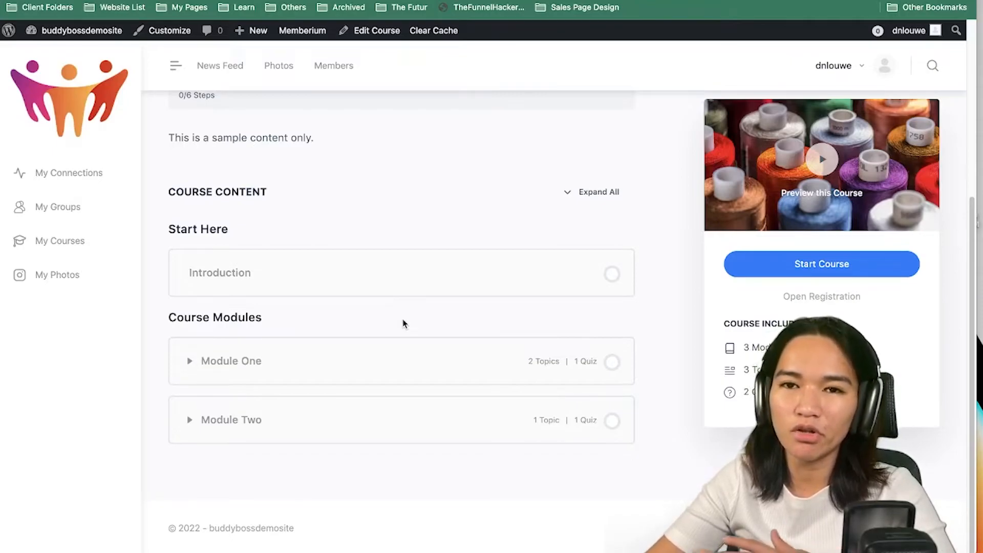
Reopen the full course content and examine the topics and quizzes nested under Module One and Module Two
{"action": "left_click", "coordinate": [605, 199]}
{"action": "scroll", "coordinate": [560, 259], "scroll_direction": "down", "scroll_amount": 2}
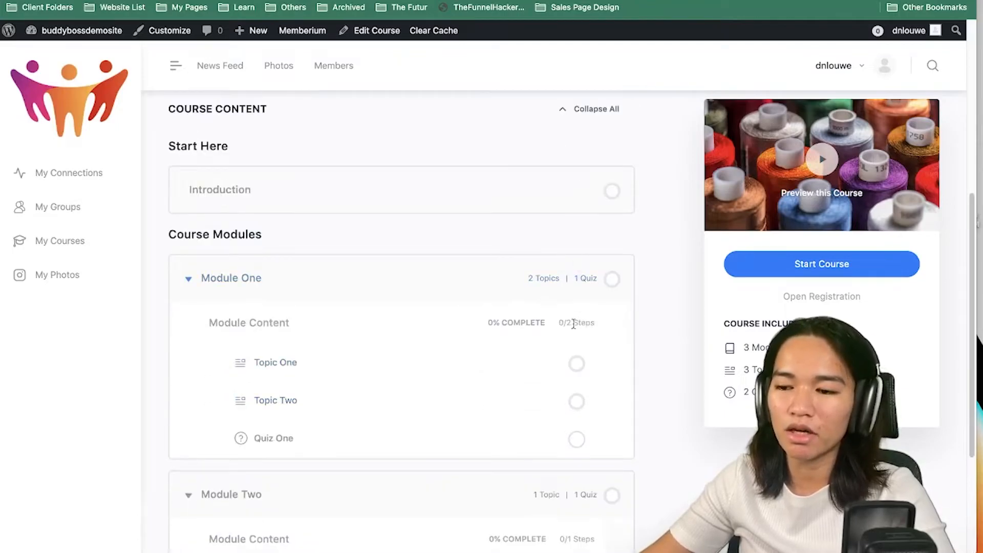
{"action": "scroll", "coordinate": [404, 359], "scroll_direction": "down", "scroll_amount": 2}
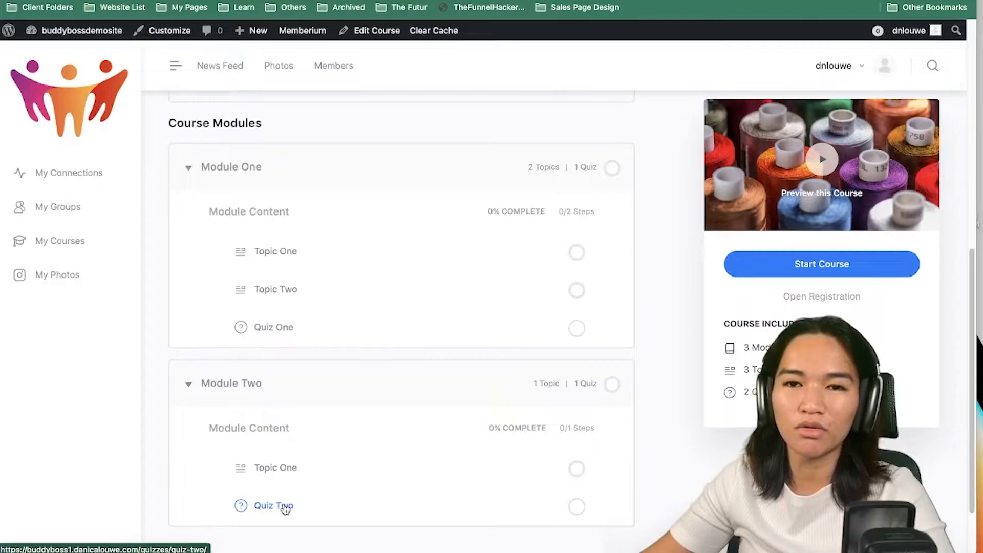
{"action": "scroll", "coordinate": [522, 333], "scroll_direction": "up", "scroll_amount": 2}
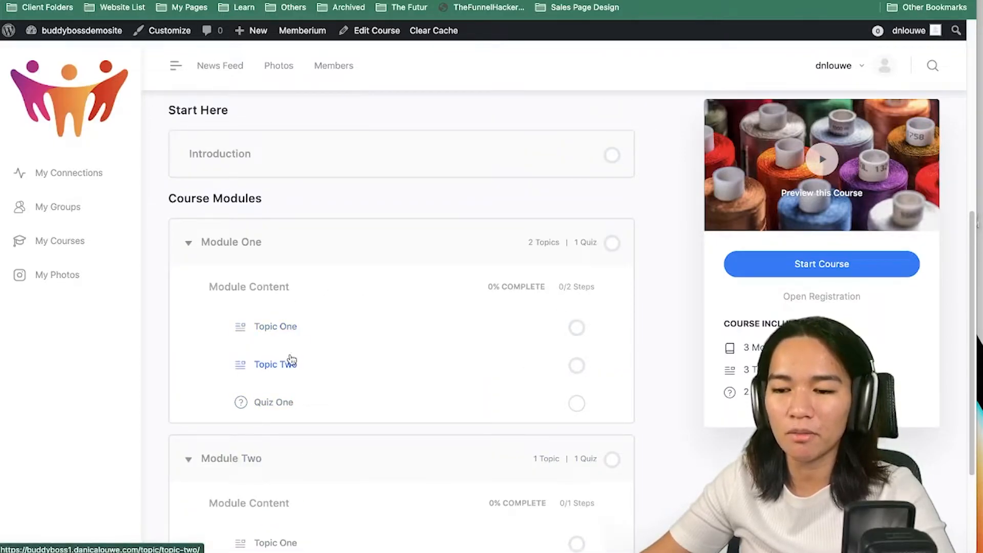
Collapse all content on the Course One page and return to the LearnDash custom label settings
{"action": "scroll", "coordinate": [564, 232], "scroll_direction": "up", "scroll_amount": 4}
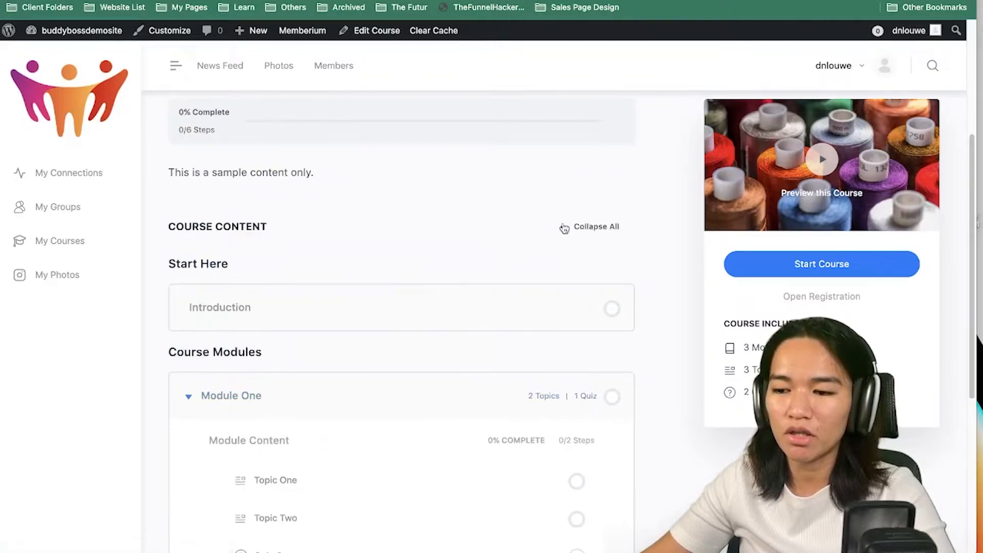
{"action": "left_click", "coordinate": [598, 231]}
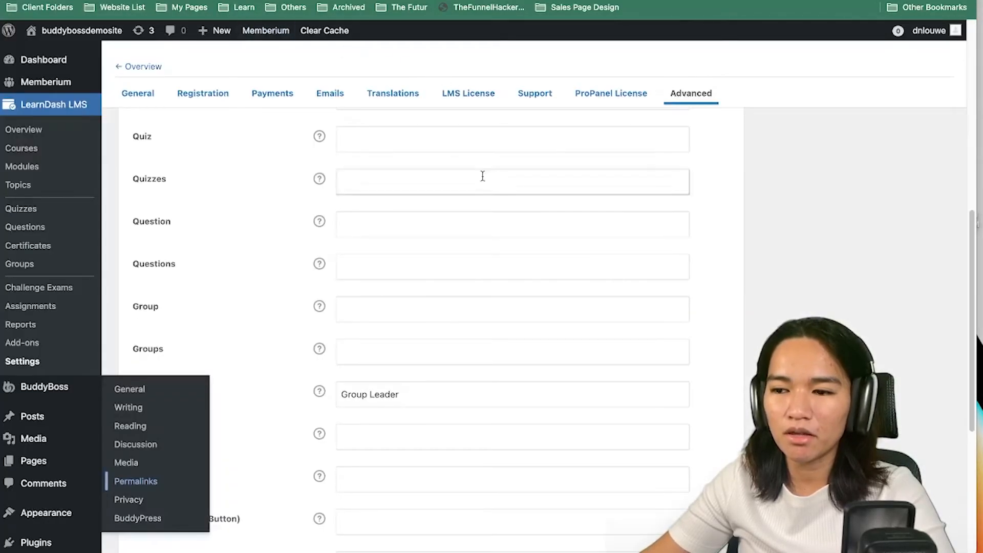
{"action": "scroll", "coordinate": [404, 285], "scroll_direction": "down", "scroll_amount": 3}
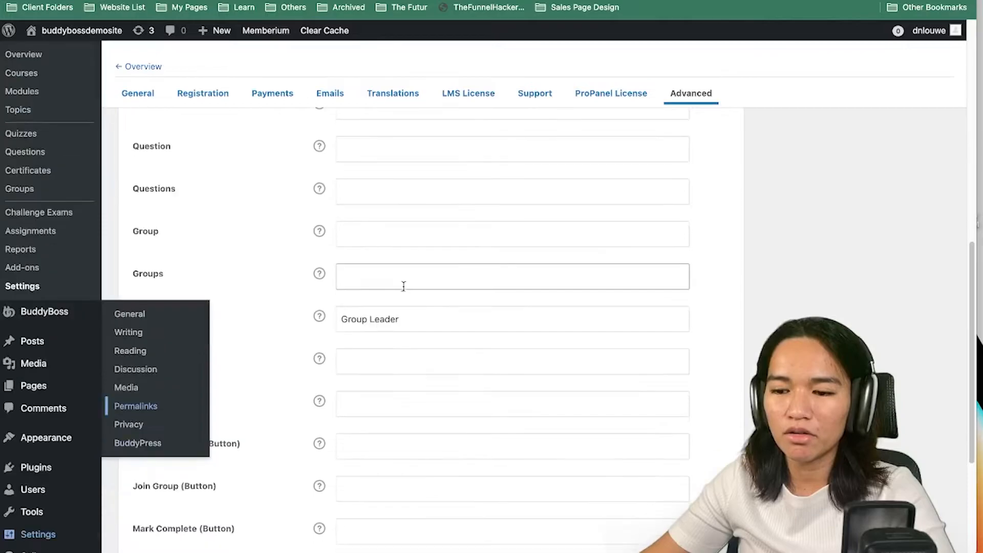
{"action": "scroll", "coordinate": [270, 286], "scroll_direction": "up", "scroll_amount": 9}
{"action": "scroll", "coordinate": [759, 301], "scroll_direction": "down", "scroll_amount": 3}
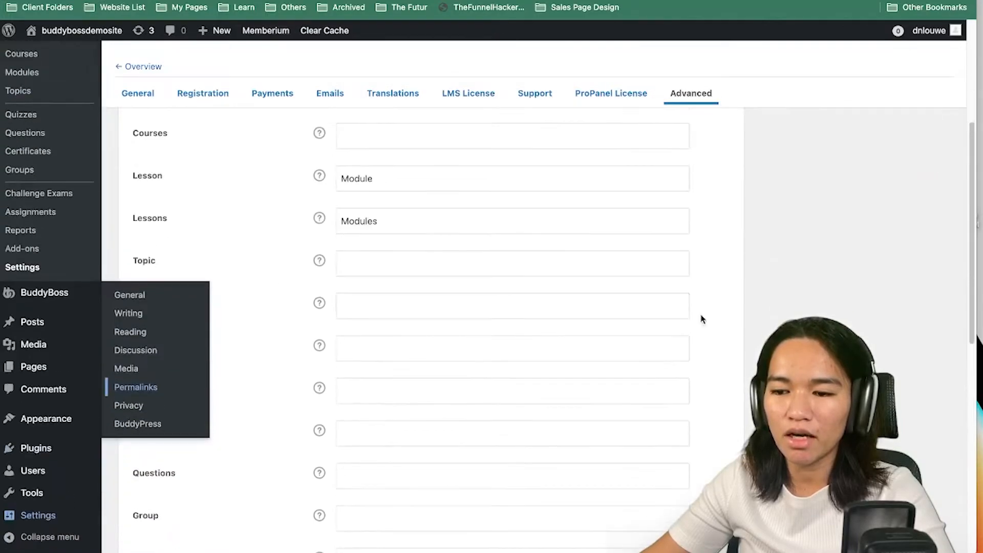
Set the LearnDash custom labels for both Topic and Topics to Lesson and save the settings
{"action": "left_click", "coordinate": [376, 261]}
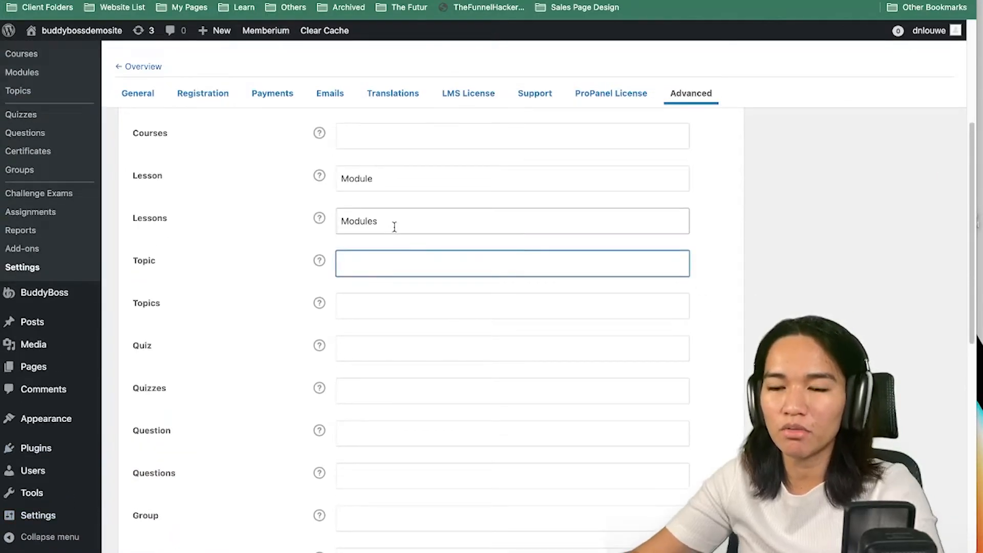
{"action": "type", "text": "Lesson"}
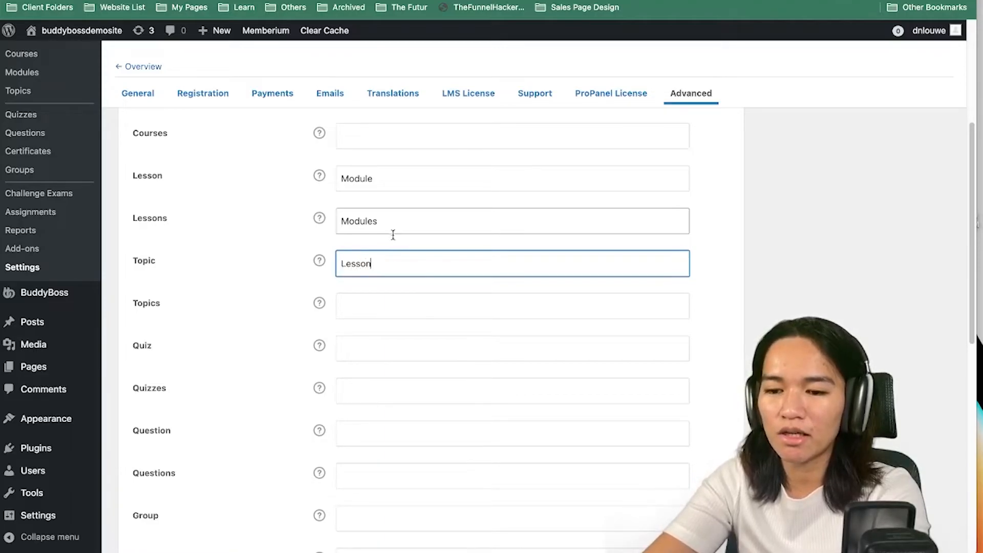
{"action": "left_click", "coordinate": [384, 314]}
{"action": "type", "text": "Lesson"}
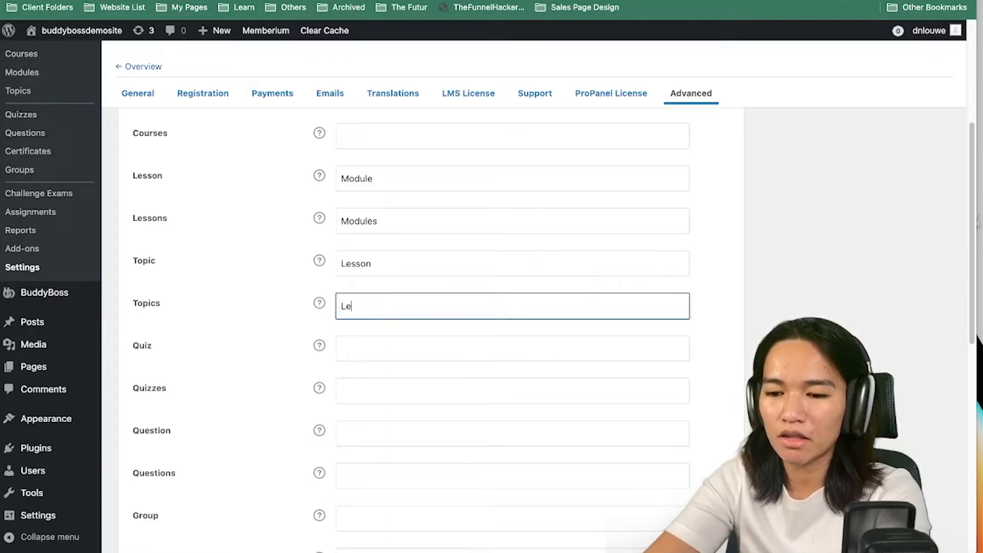
{"action": "scroll", "coordinate": [564, 306], "scroll_direction": "up", "scroll_amount": 2}
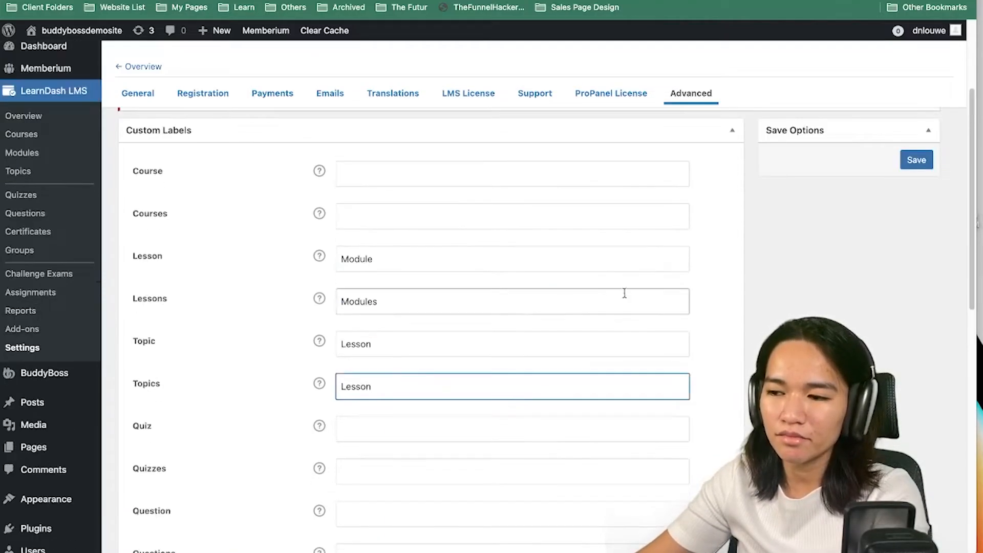
{"action": "scroll", "coordinate": [753, 289], "scroll_direction": "down", "scroll_amount": 5}
{"action": "scroll", "coordinate": [867, 193], "scroll_direction": "up", "scroll_amount": 6}
{"action": "left_click", "coordinate": [918, 260]}
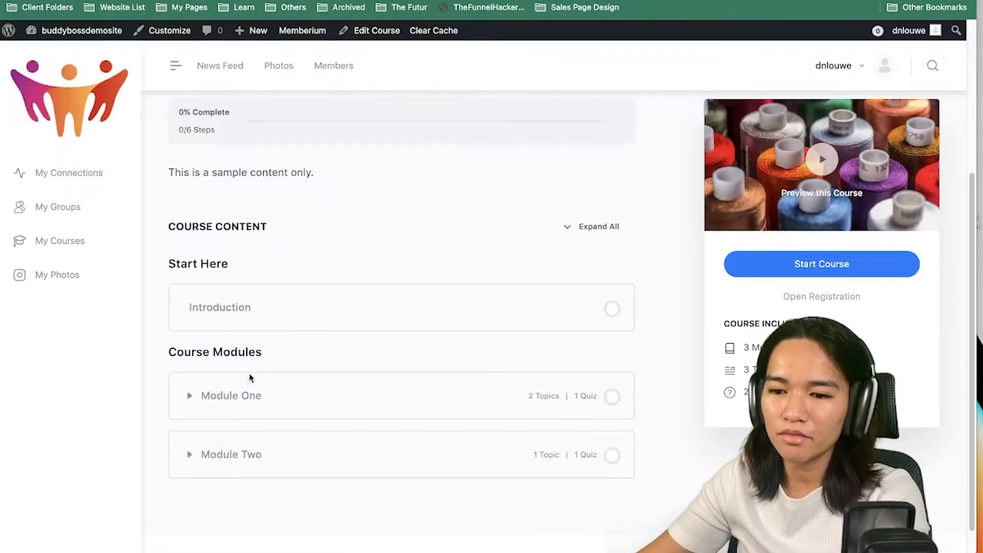
Open Module One from the expanded course content, reload it, and check the renamed labels there, in the admin menu and on Topic One
{"action": "left_click", "coordinate": [597, 227]}
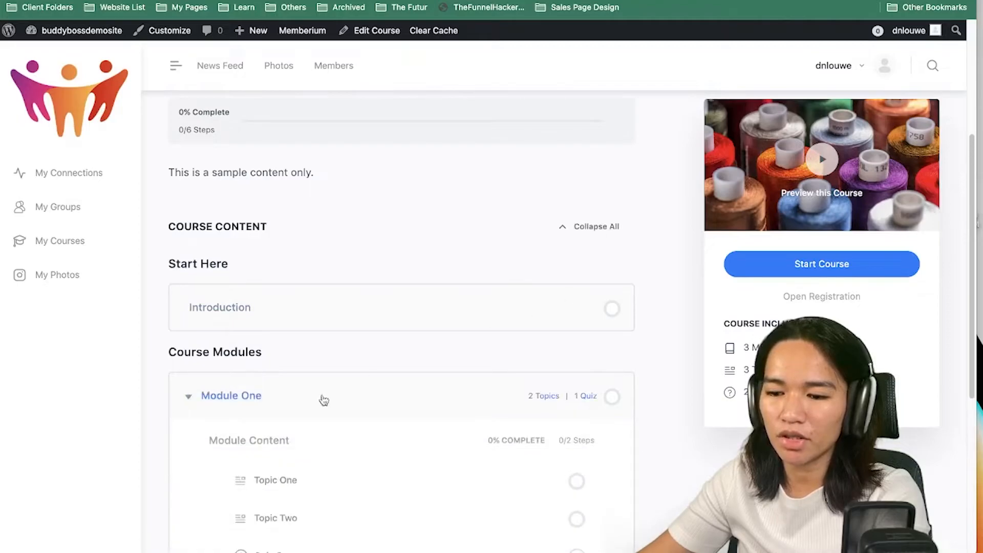
{"action": "left_click", "coordinate": [244, 395]}
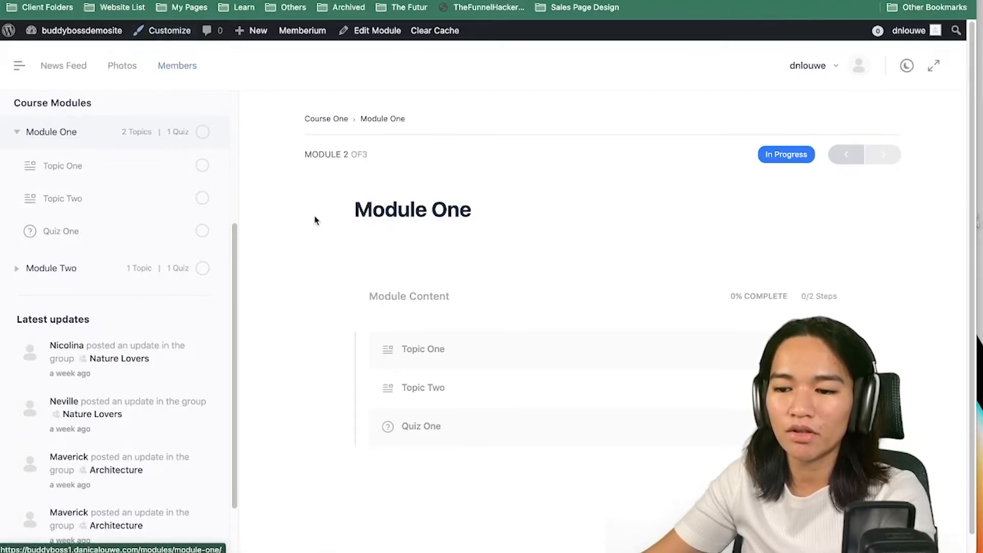
{"action": "key", "text": "super+r"}
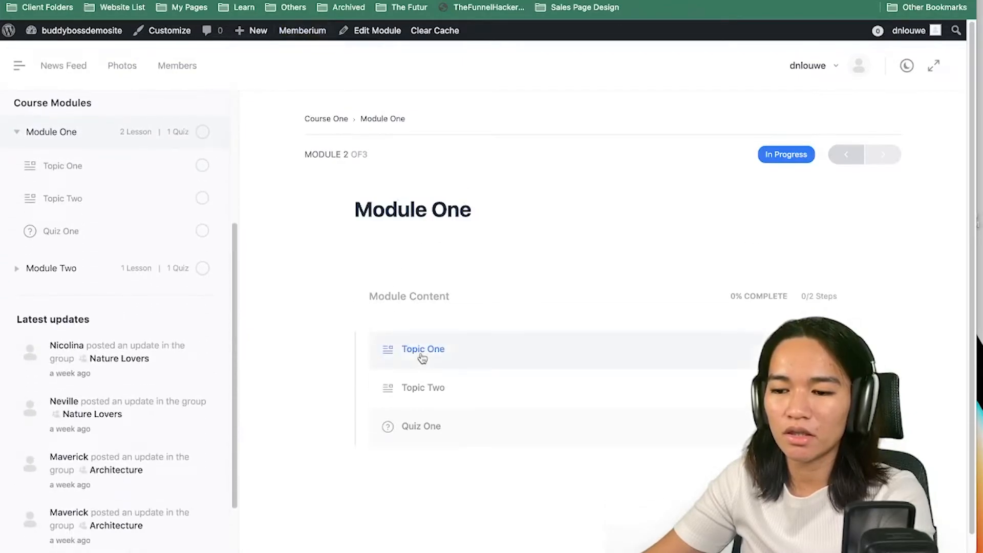
{"action": "key", "text": "ctrl+shift+Tab"}
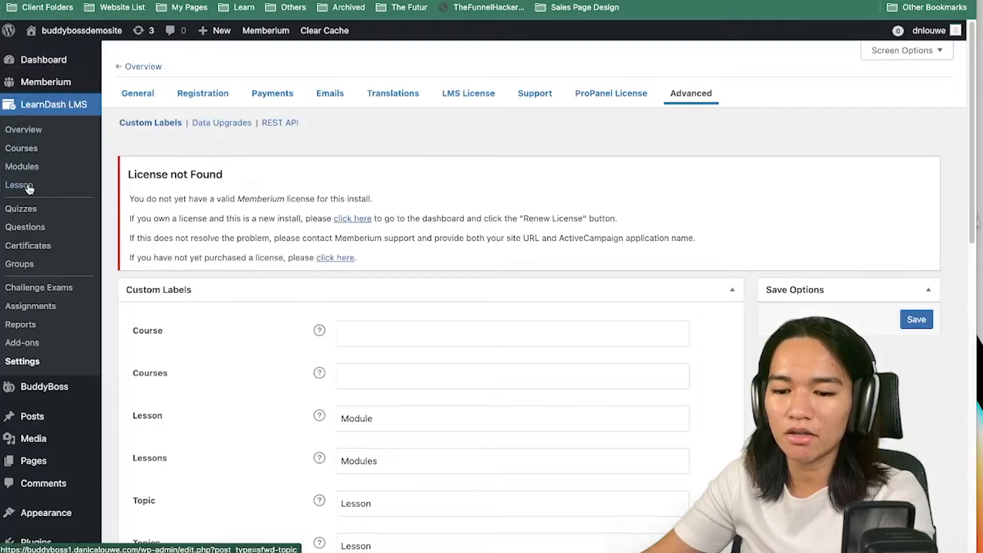
{"action": "key", "text": "ctrl+Tab"}
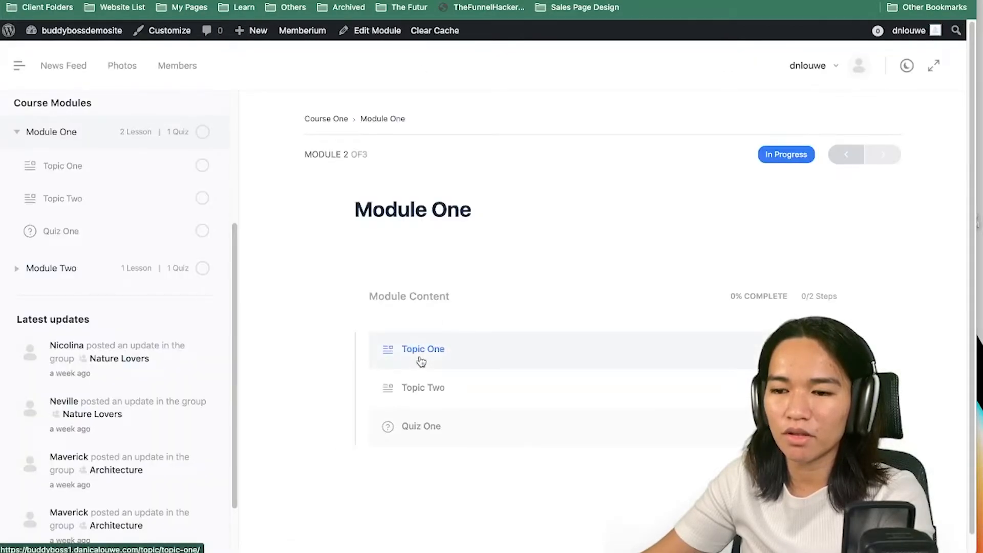
{"action": "left_click", "coordinate": [421, 362]}
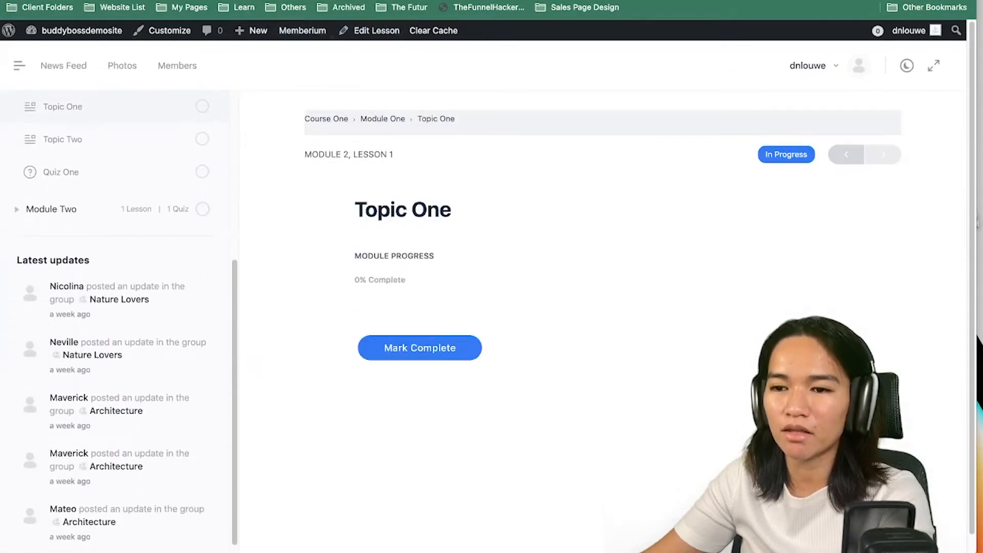
In the WordPress permalink settings, set the LearnDash Lesson slug to lessons and save the changes
{"action": "key", "text": "ctrl+Tab"}
{"action": "scroll", "coordinate": [154, 461], "scroll_direction": "down", "scroll_amount": 3}
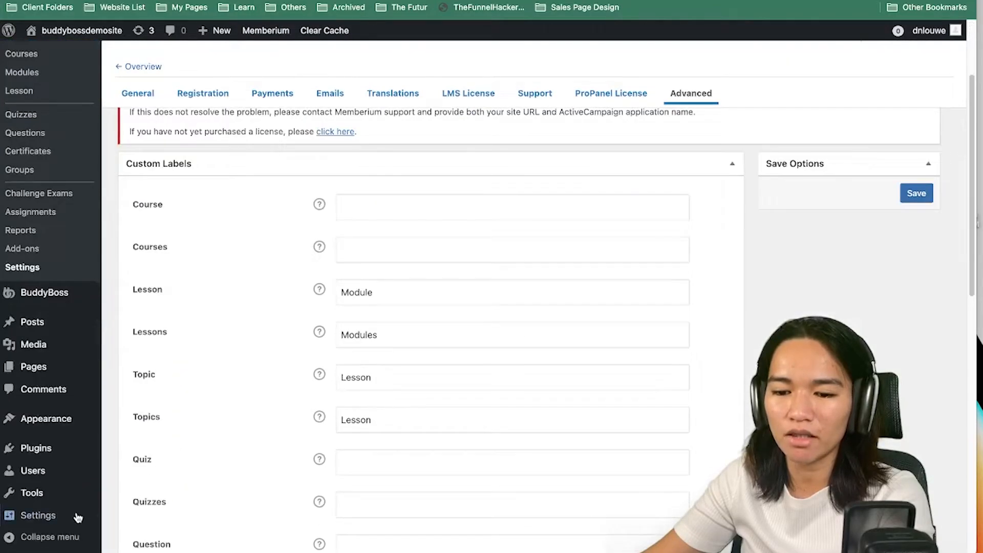
{"action": "mouse_move", "coordinate": [76, 515]}
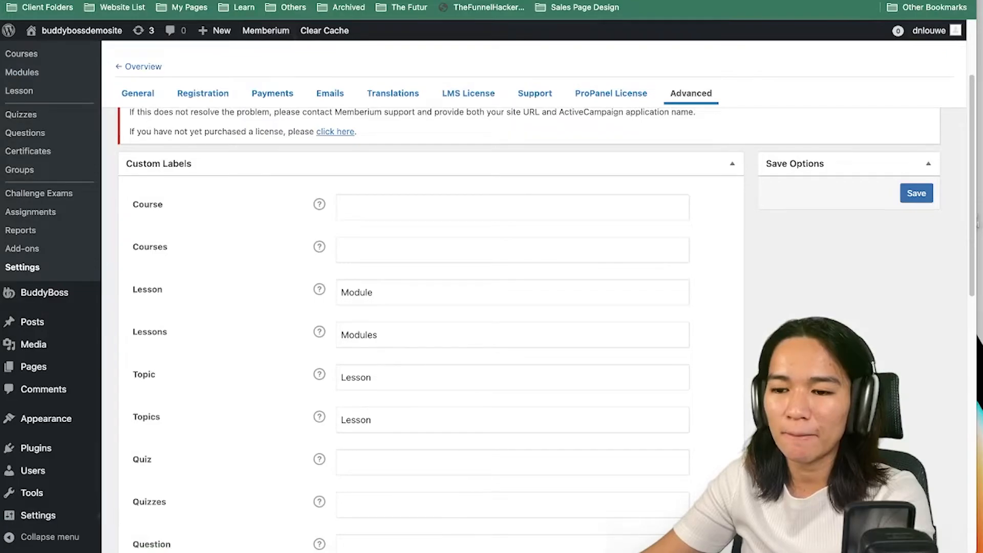
{"action": "left_click", "coordinate": [277, 1]}
{"action": "left_click", "coordinate": [558, 1]}
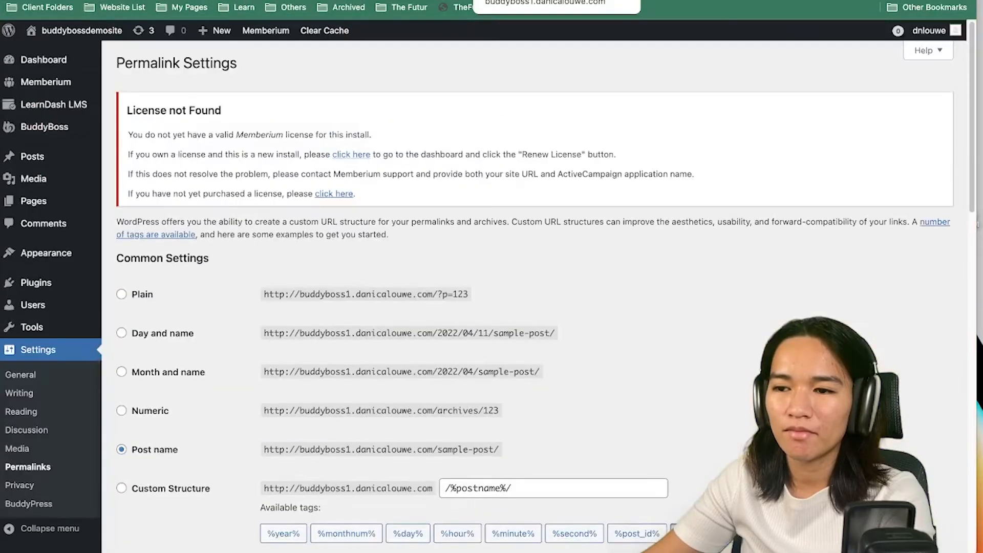
{"action": "scroll", "coordinate": [724, 299], "scroll_direction": "down", "scroll_amount": 9}
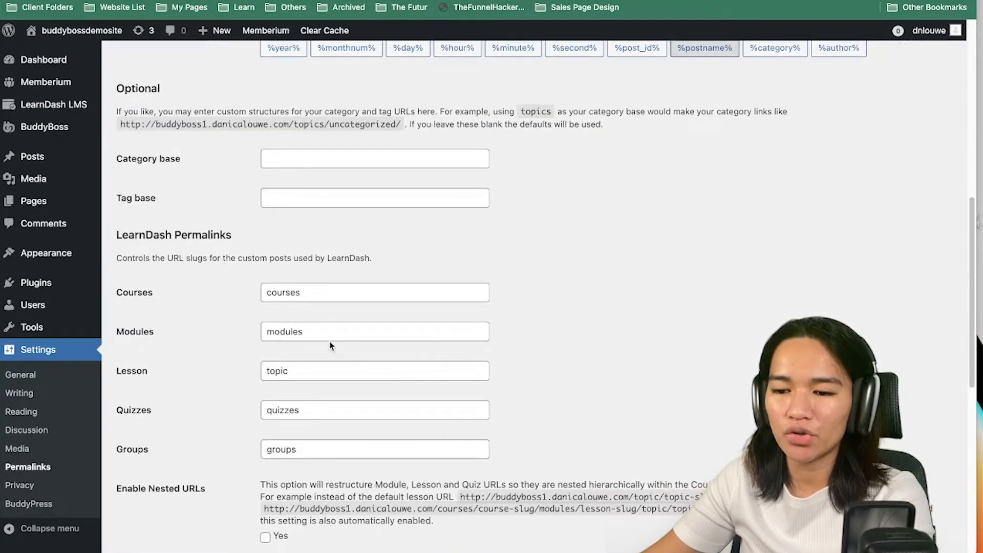
{"action": "double_click", "coordinate": [314, 370]}
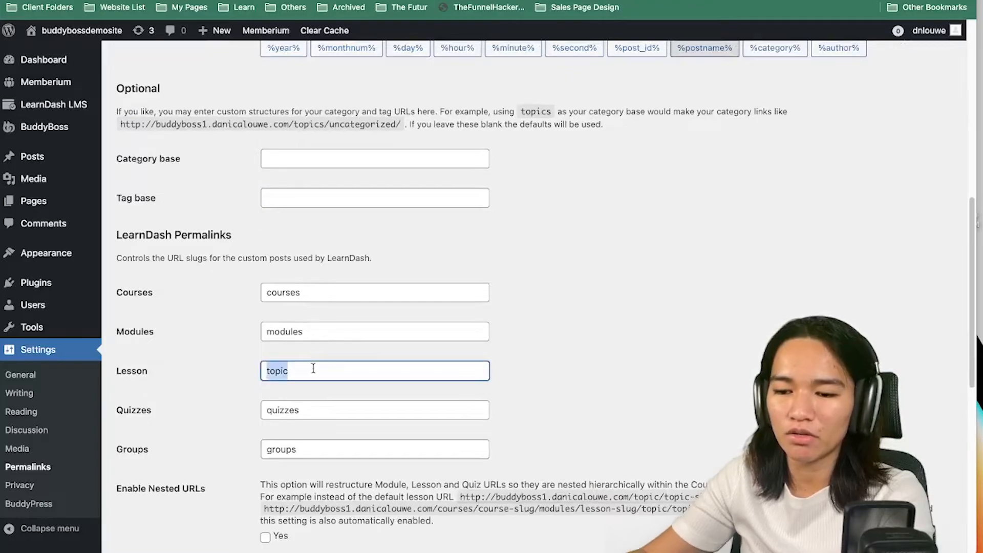
{"action": "type", "text": "lesson"}
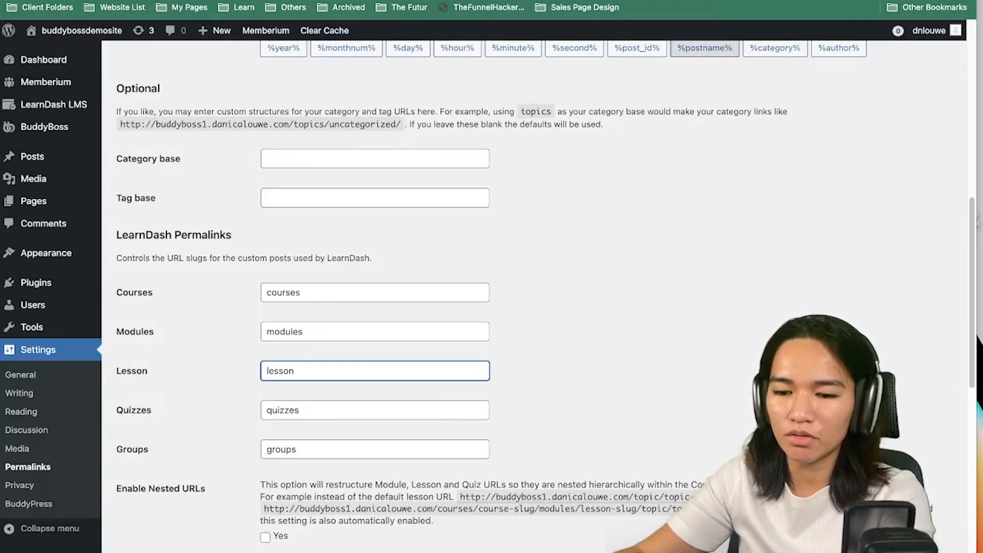
{"action": "type", "text": "s"}
{"action": "scroll", "coordinate": [569, 385], "scroll_direction": "down", "scroll_amount": 2}
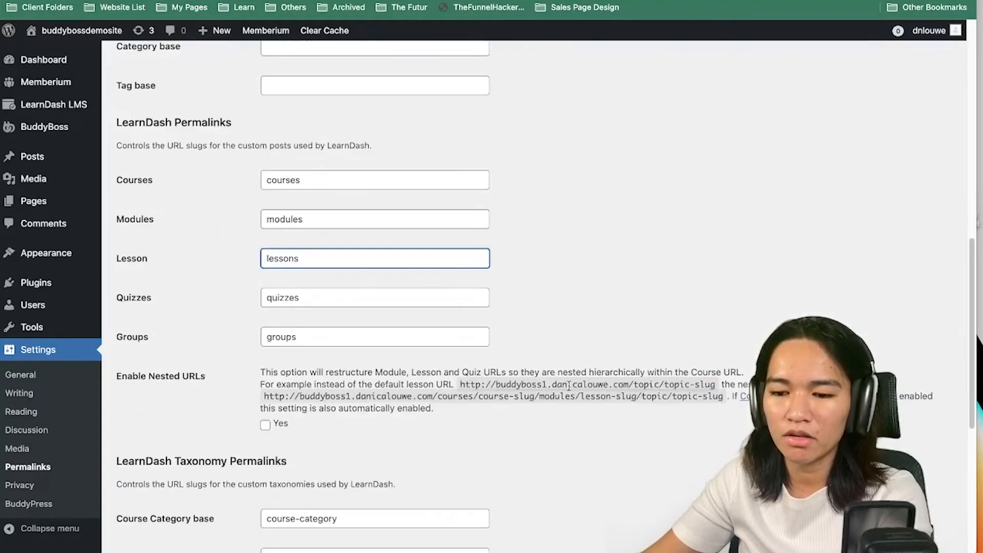
{"action": "scroll", "coordinate": [360, 434], "scroll_direction": "down", "scroll_amount": 6}
{"action": "left_click", "coordinate": [151, 489]}
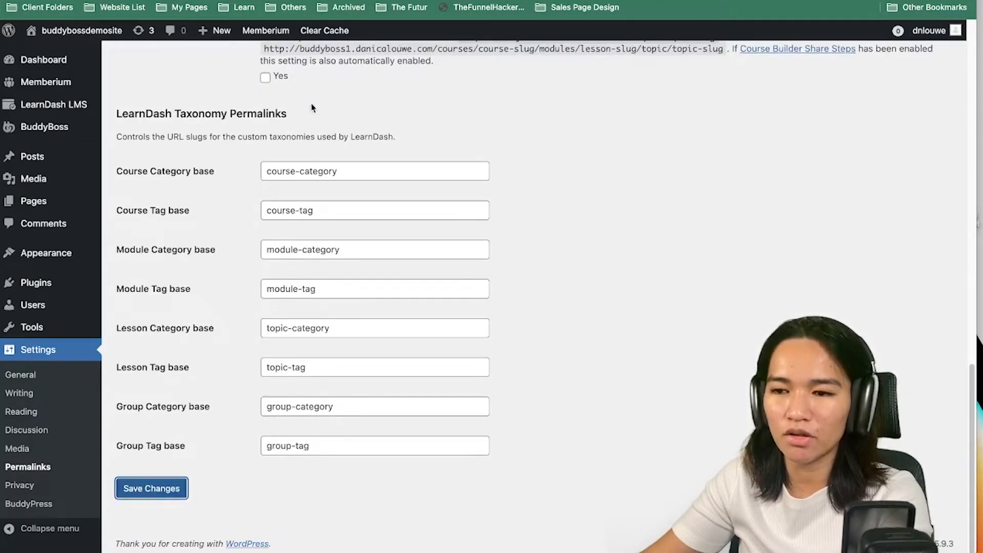
Go back to Module One, reopen Topic One from its content list, and check the post type slug in its URL
{"action": "left_click", "coordinate": [123, 1]}
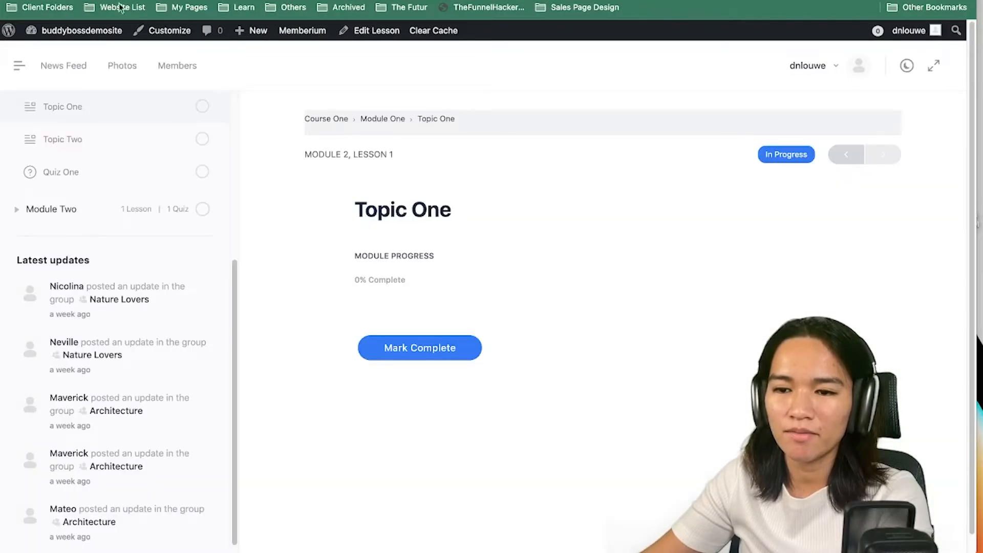
{"action": "left_click", "coordinate": [372, 120]}
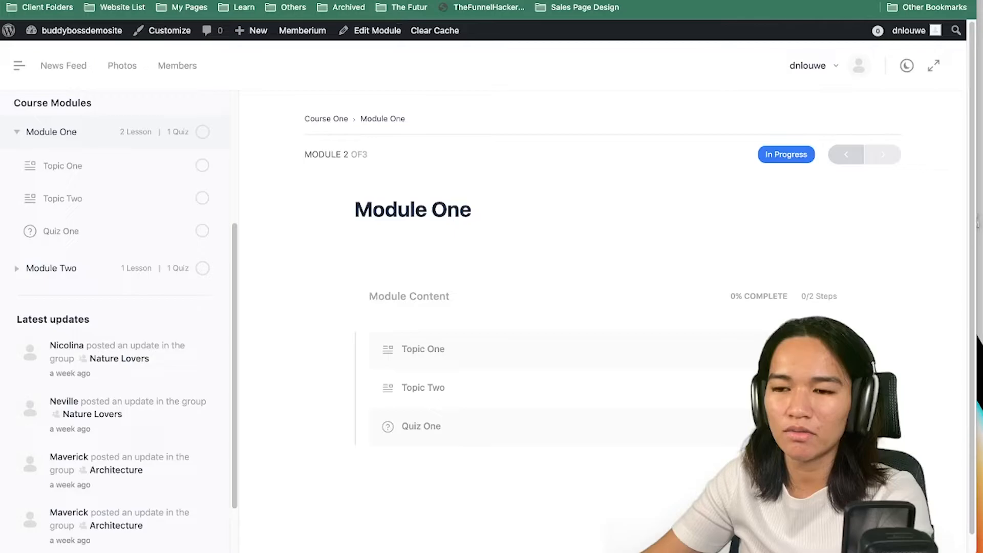
{"action": "left_click", "coordinate": [512, 1]}
{"action": "scroll", "coordinate": [599, 77], "scroll_direction": "up", "scroll_amount": 15}
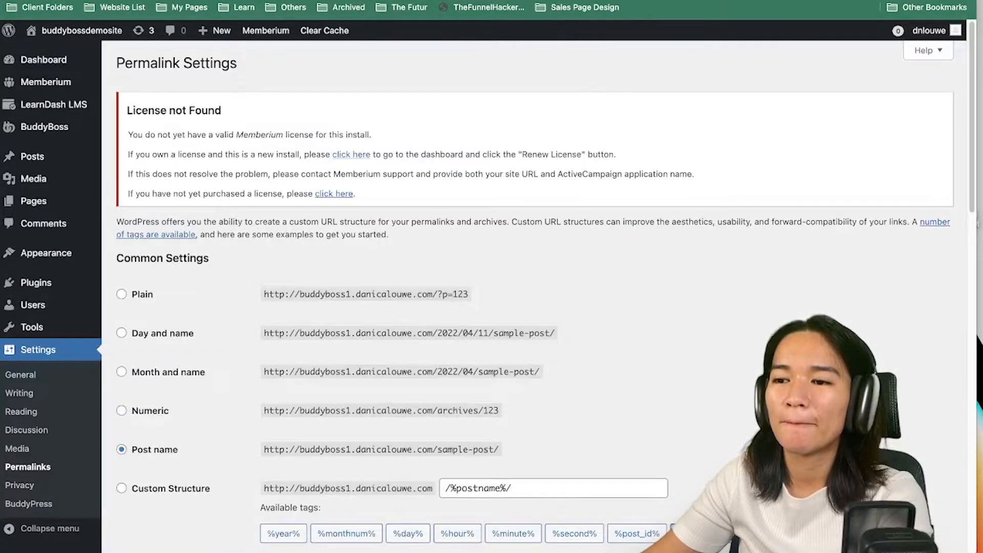
{"action": "key", "text": "ctrl+shift+Tab"}
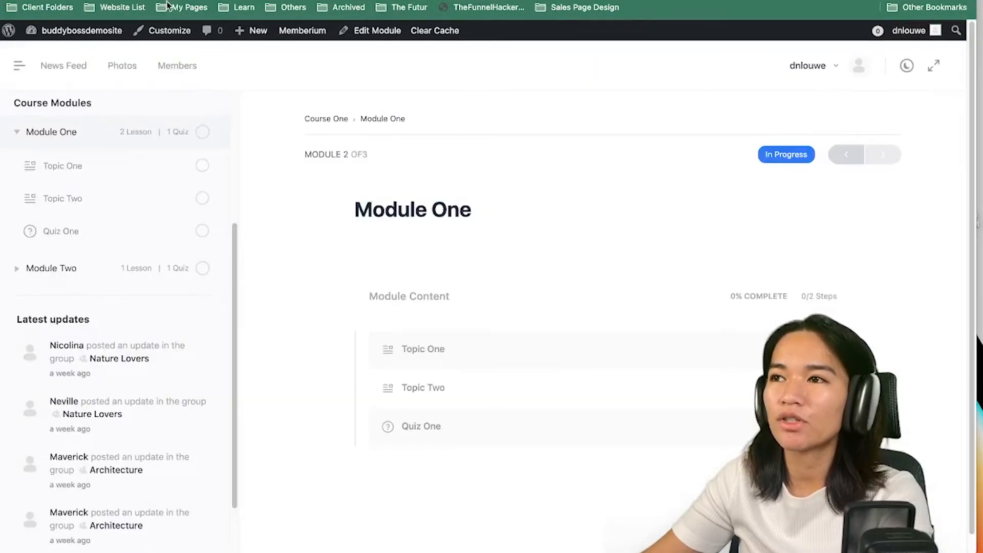
{"action": "left_click", "coordinate": [423, 348]}
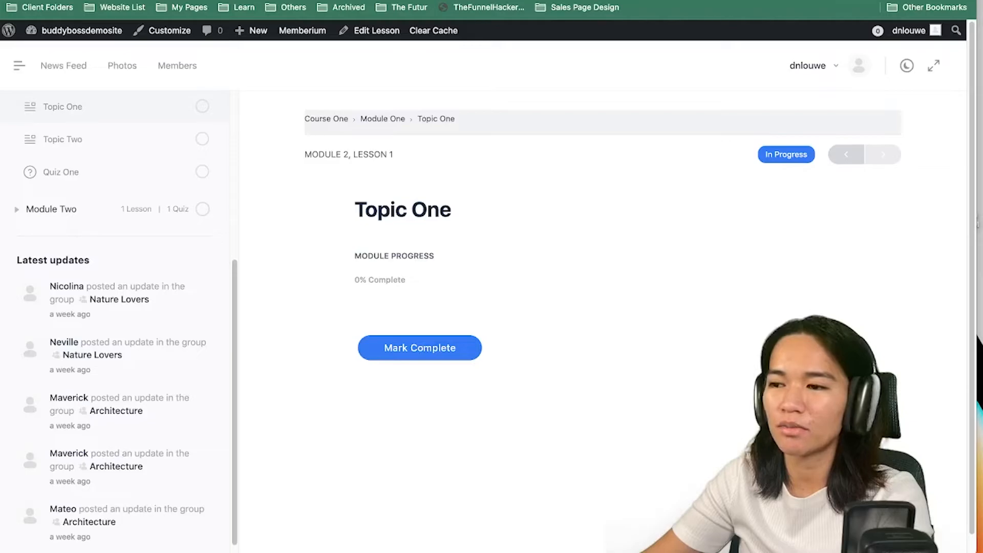
{"action": "mouse_move", "coordinate": [885, 3]}
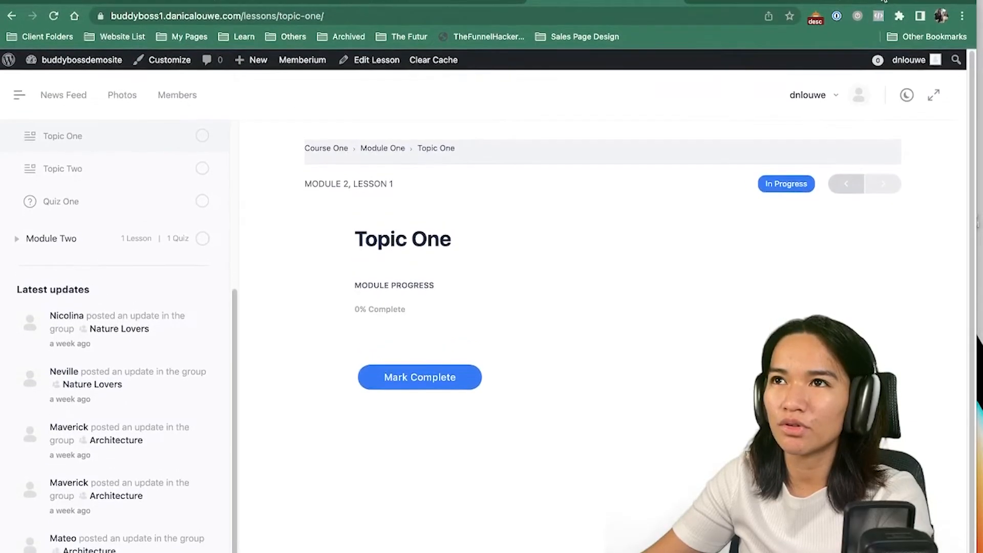
{"action": "left_click_drag", "start_coordinate": [243, 16], "coordinate": [276, 16]}
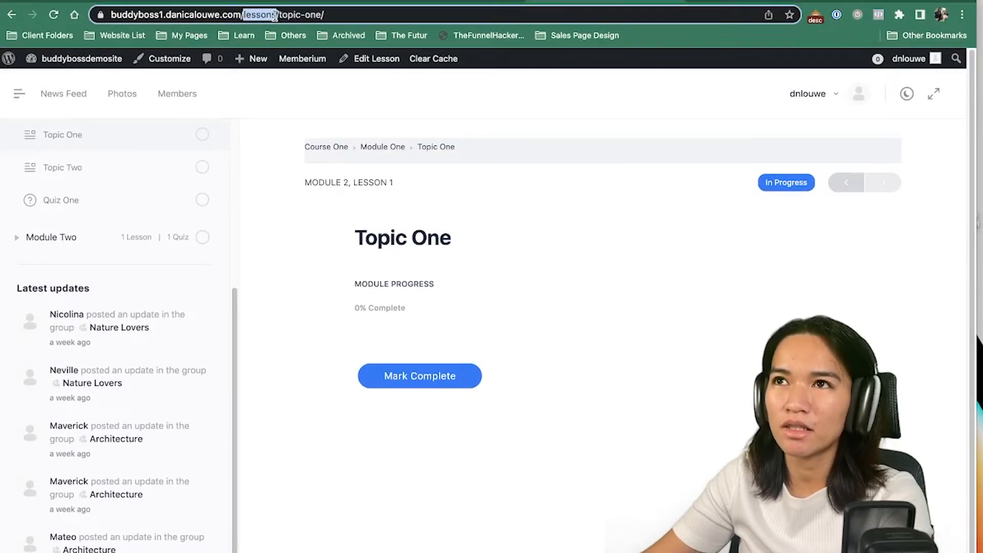
Check the slug in Module One's URL and compare it with the Modules slug in the LearnDash permalink settings
{"action": "left_click", "coordinate": [382, 147]}
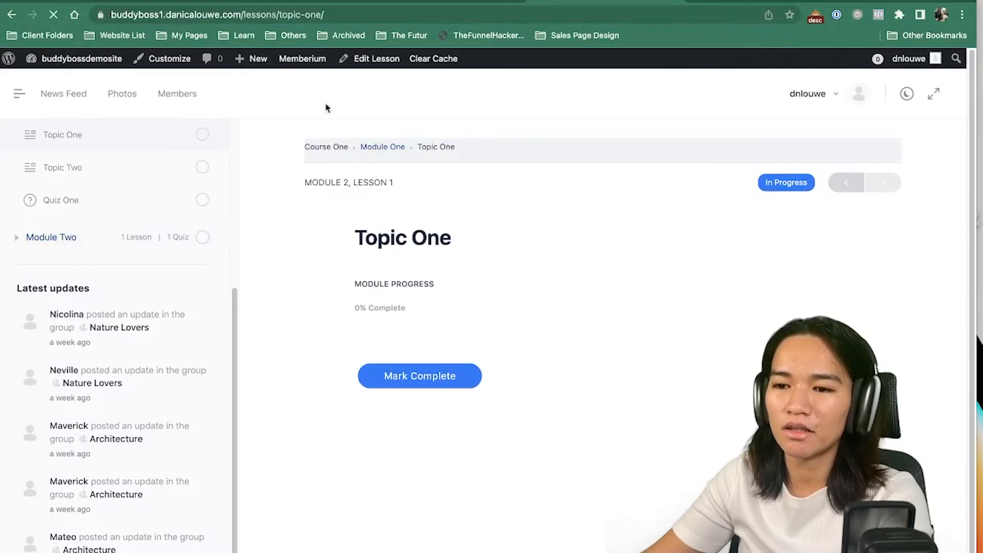
{"action": "left_click_drag", "start_coordinate": [244, 16], "coordinate": [277, 17]}
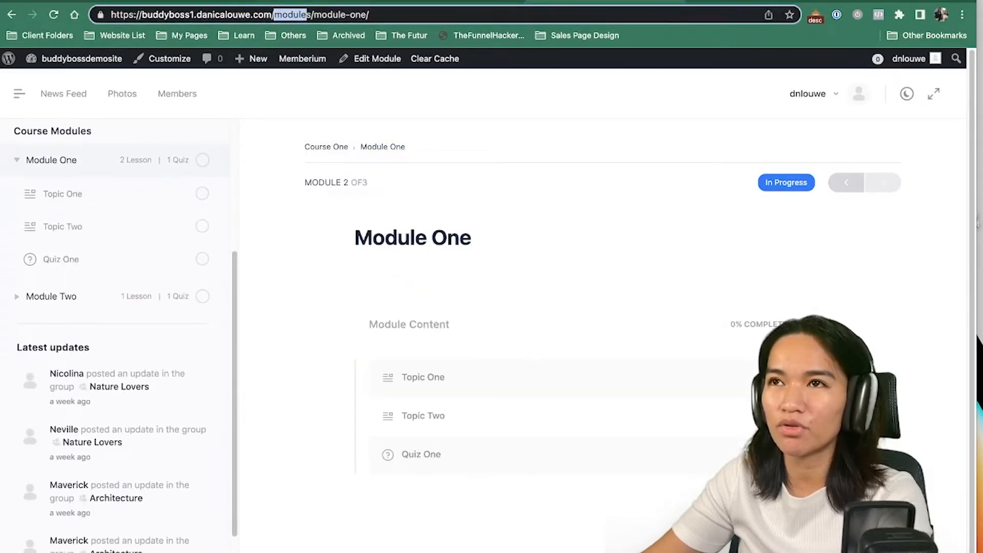
{"action": "left_click", "coordinate": [302, 2]}
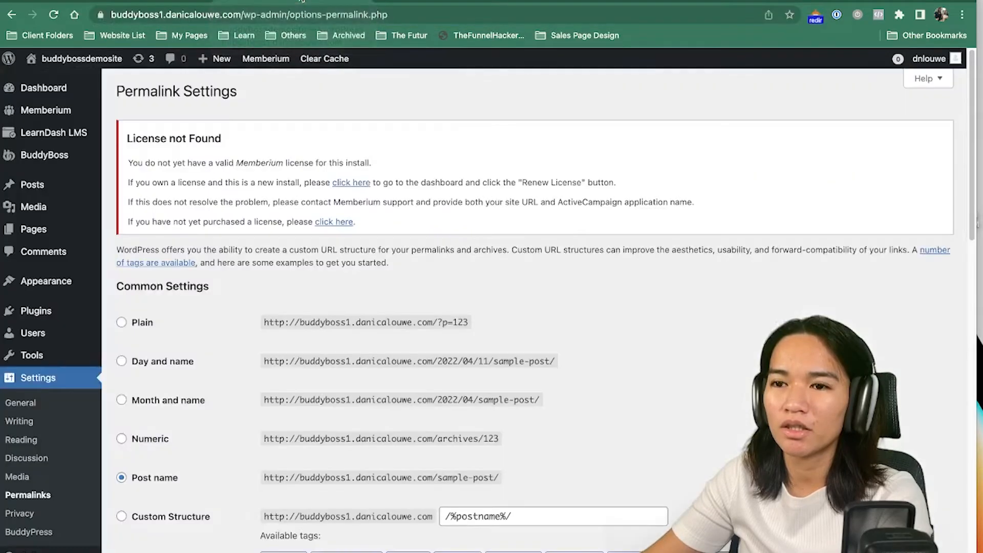
{"action": "scroll", "coordinate": [333, 440], "scroll_direction": "down", "scroll_amount": 11}
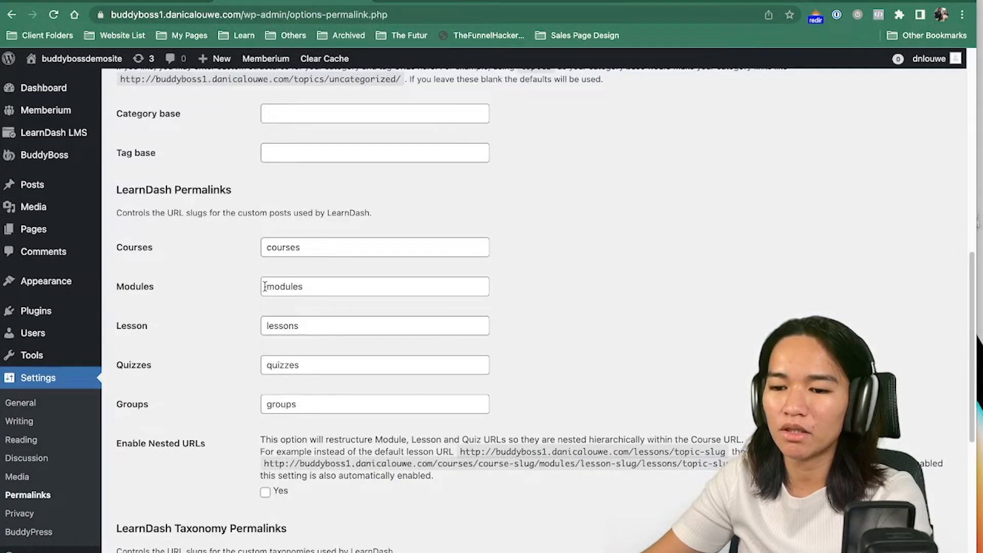
{"action": "left_click_drag", "start_coordinate": [265, 287], "coordinate": [325, 288]}
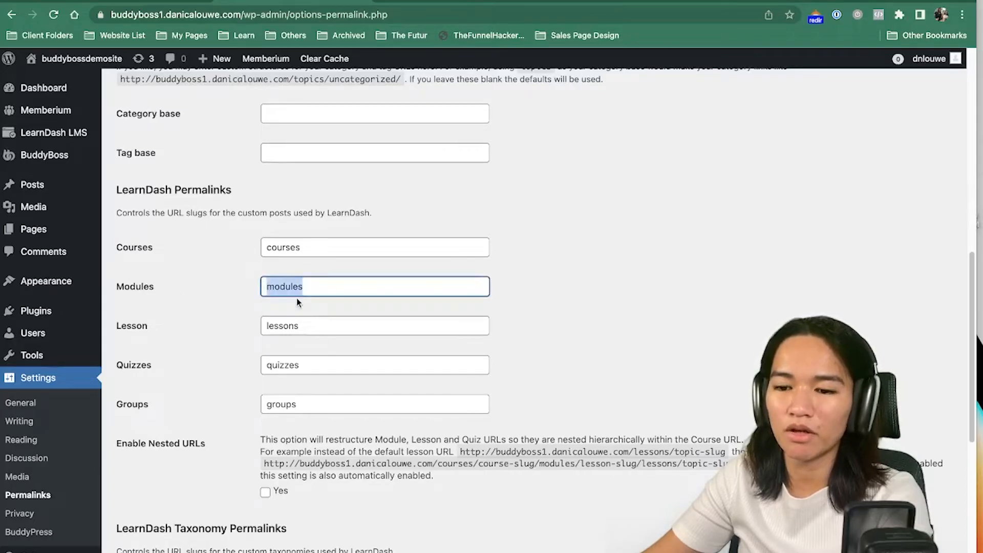
Return to the Module One page and check the modules slug highlighted in its URL
{"action": "left_click", "coordinate": [595, 1]}
{"action": "left_click_drag", "start_coordinate": [308, 14], "coordinate": [312, 14]}
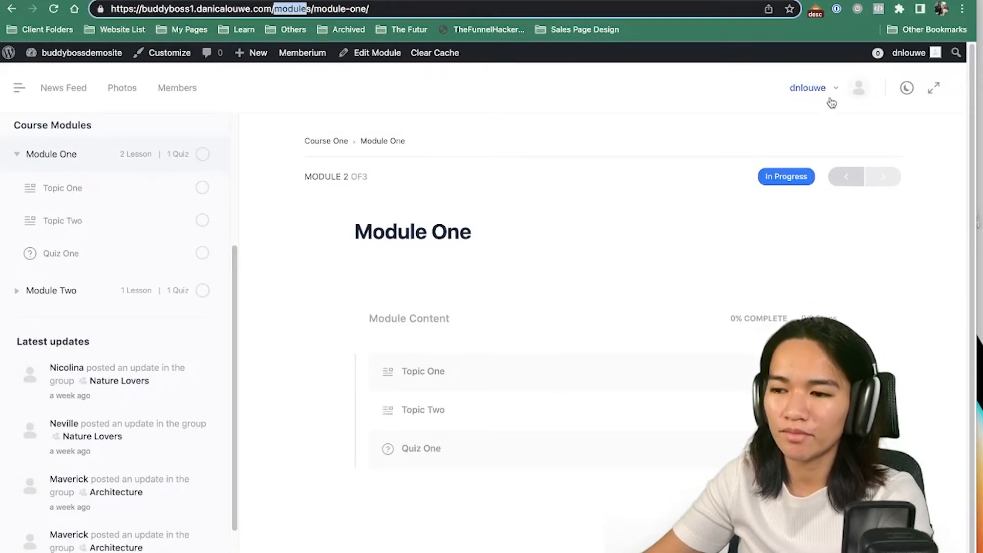
{"action": "left_click", "coordinate": [643, 196]}
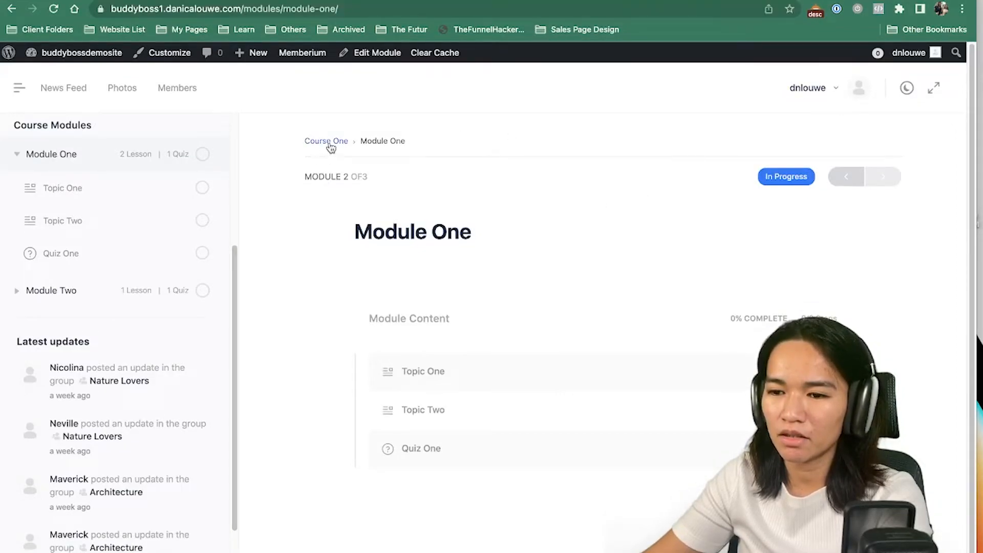
Open Course One's settings and review the Free and Buy now access modes with their price and enrollment URL fields
{"action": "scroll", "coordinate": [606, 356], "scroll_direction": "down", "scroll_amount": 5}
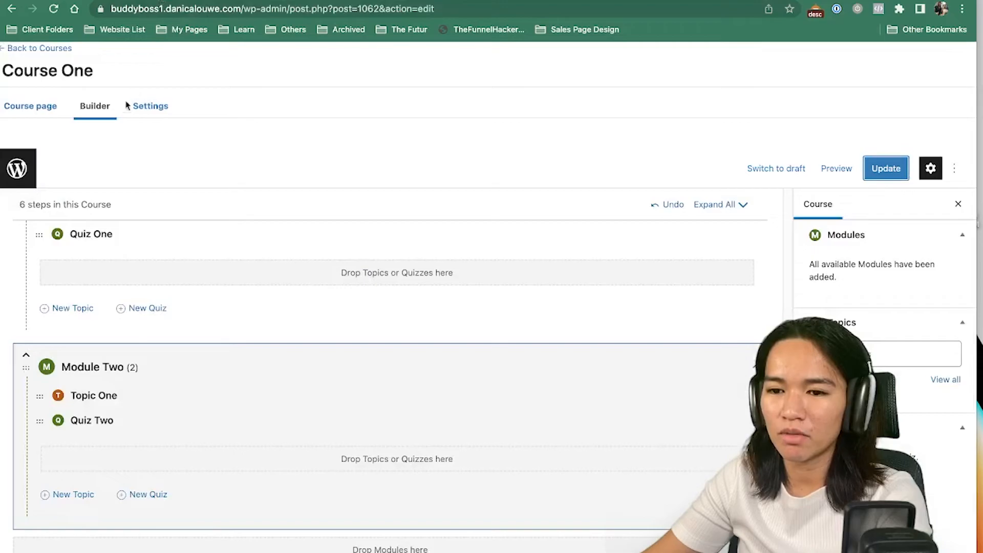
{"action": "left_click", "coordinate": [149, 107]}
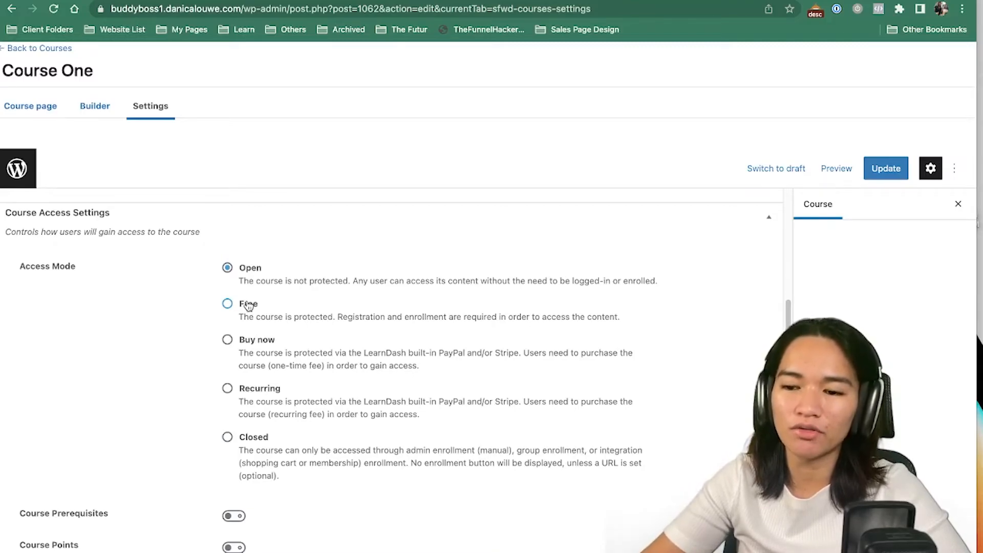
{"action": "left_click", "coordinate": [228, 305]}
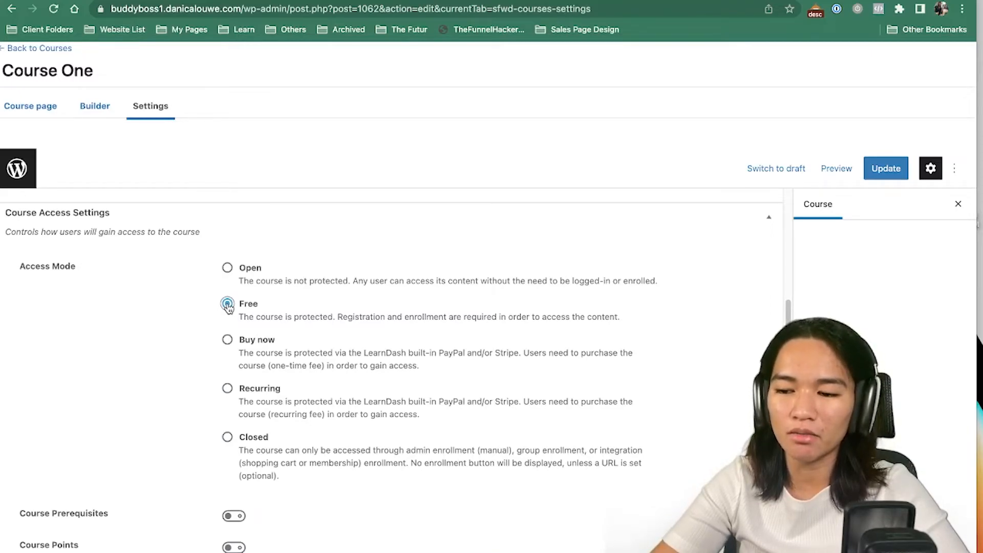
{"action": "left_click", "coordinate": [227, 305]}
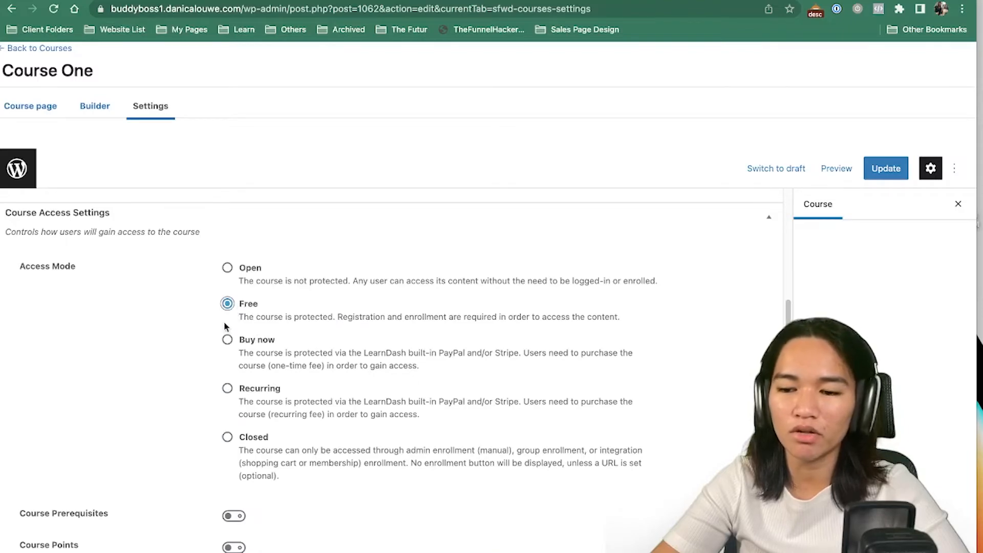
{"action": "left_click", "coordinate": [228, 341]}
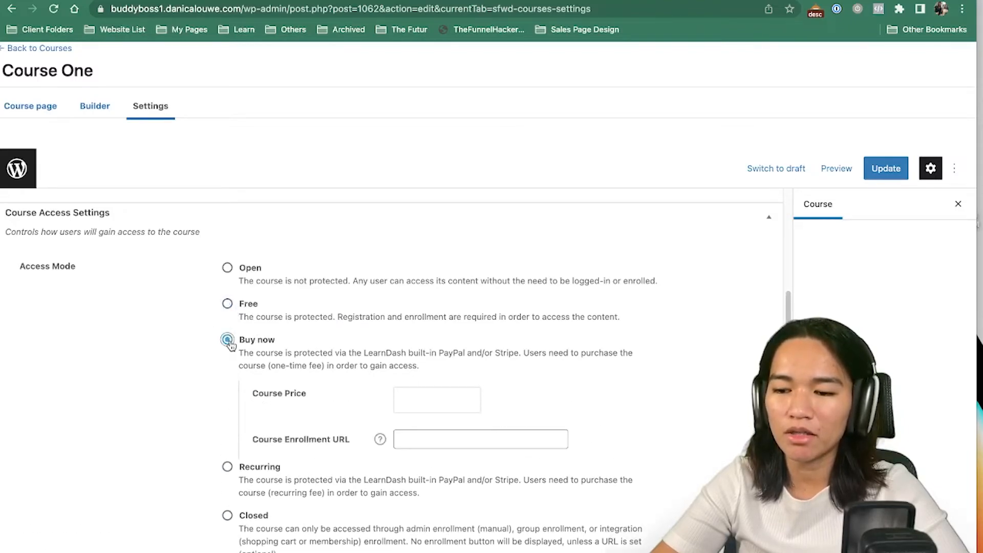
{"action": "scroll", "coordinate": [357, 351], "scroll_direction": "down", "scroll_amount": 1}
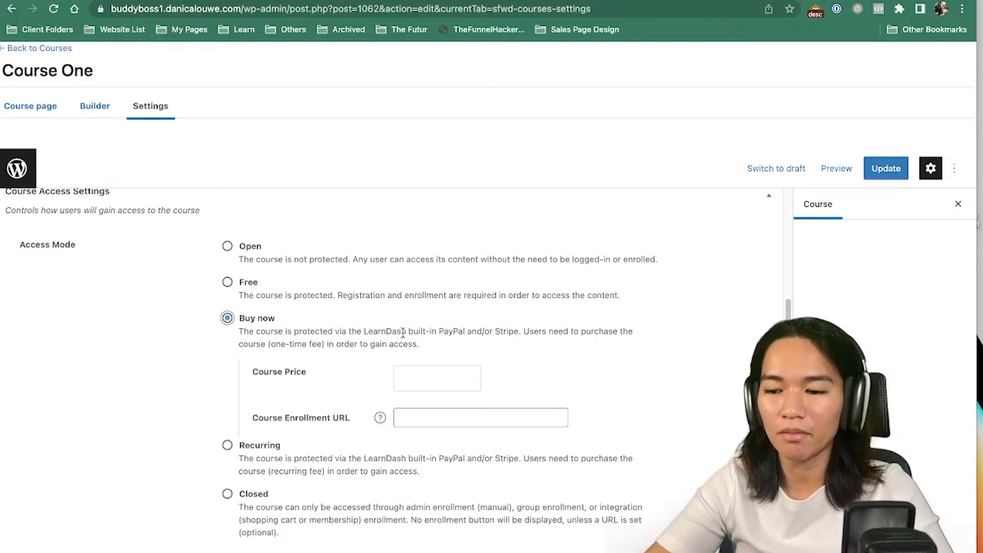
{"action": "scroll", "coordinate": [404, 333], "scroll_direction": "down", "scroll_amount": 1}
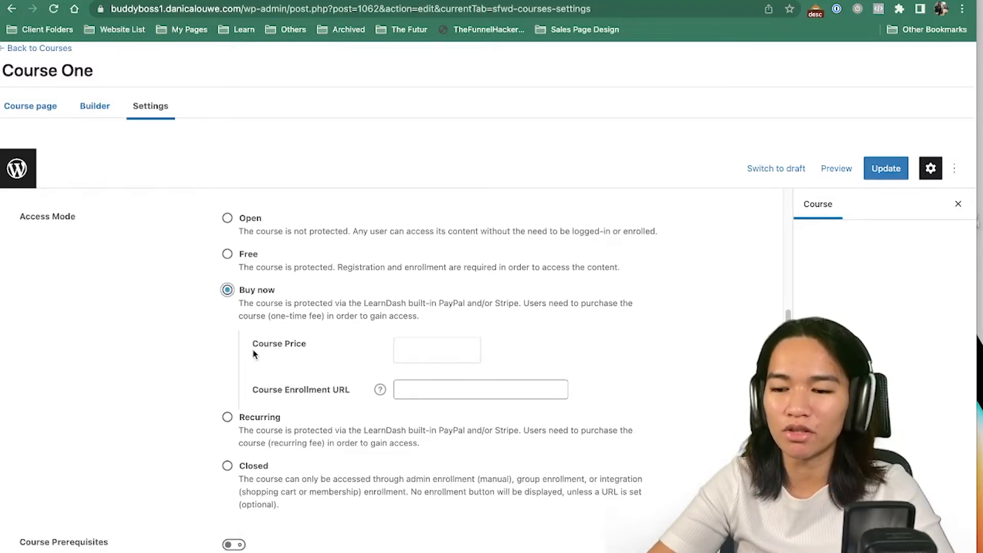
{"action": "scroll", "coordinate": [253, 351], "scroll_direction": "down", "scroll_amount": 1}
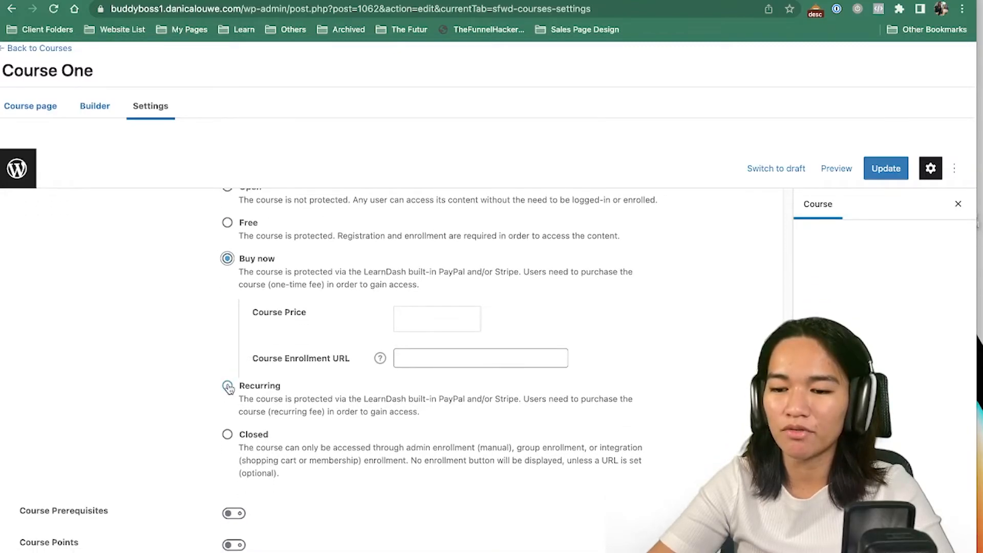
Try the Recurring access mode and review its price, billing cycle and trial fields
{"action": "left_click", "coordinate": [228, 386]}
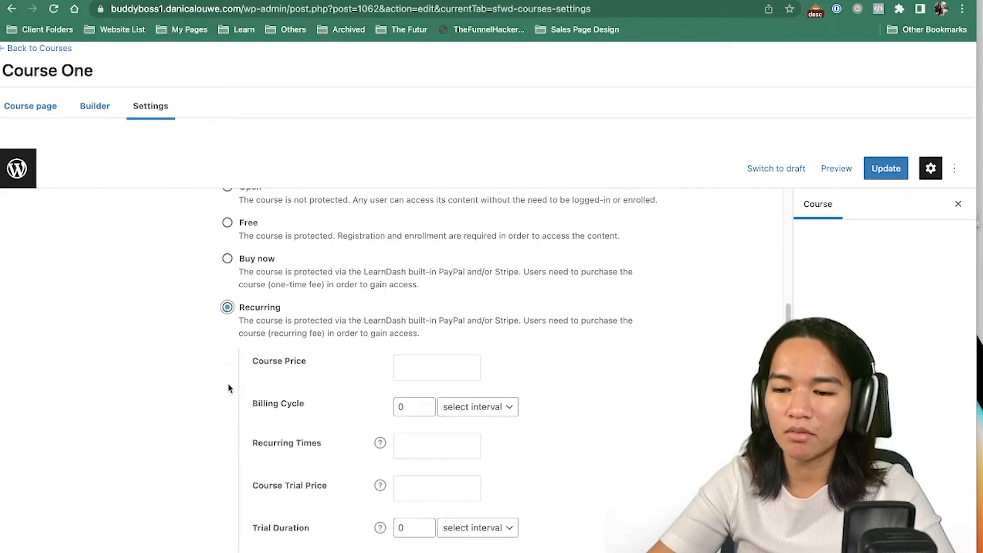
{"action": "scroll", "coordinate": [266, 375], "scroll_direction": "down", "scroll_amount": 1}
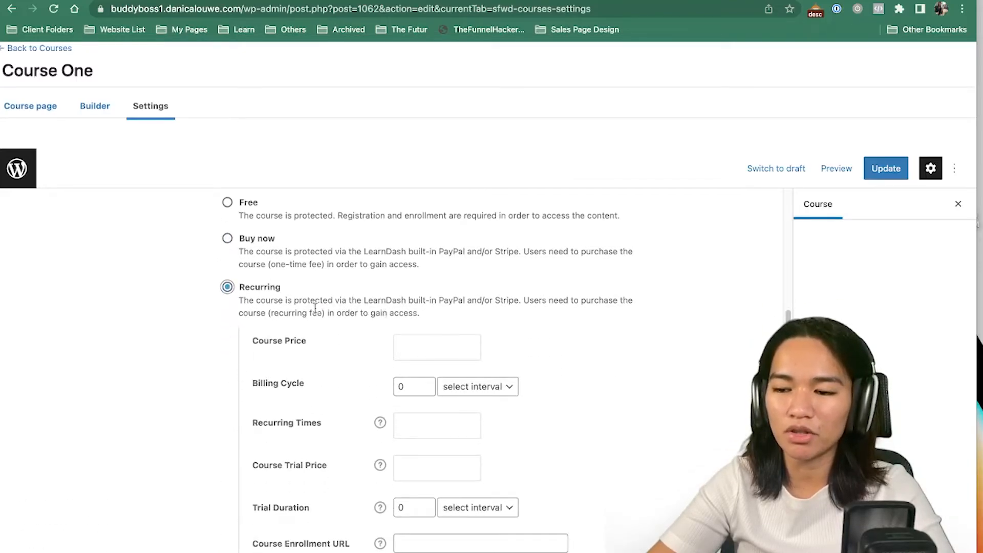
{"action": "scroll", "coordinate": [316, 308], "scroll_direction": "down", "scroll_amount": 2}
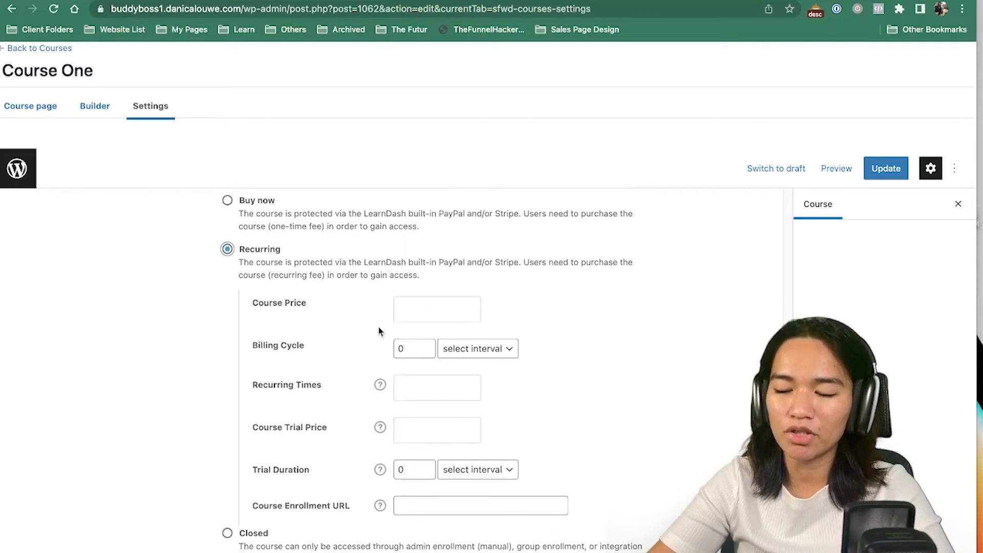
{"action": "scroll", "coordinate": [379, 331], "scroll_direction": "down", "scroll_amount": 3}
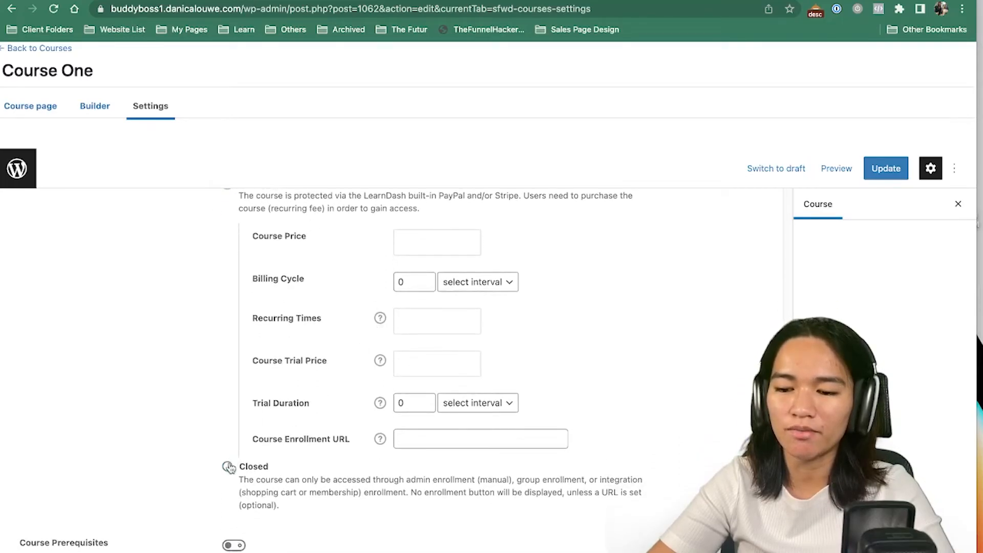
Set Course One's access mode to Closed and make its Button URL field active
{"action": "left_click", "coordinate": [228, 467]}
{"action": "scroll", "coordinate": [338, 341], "scroll_direction": "up", "scroll_amount": 2}
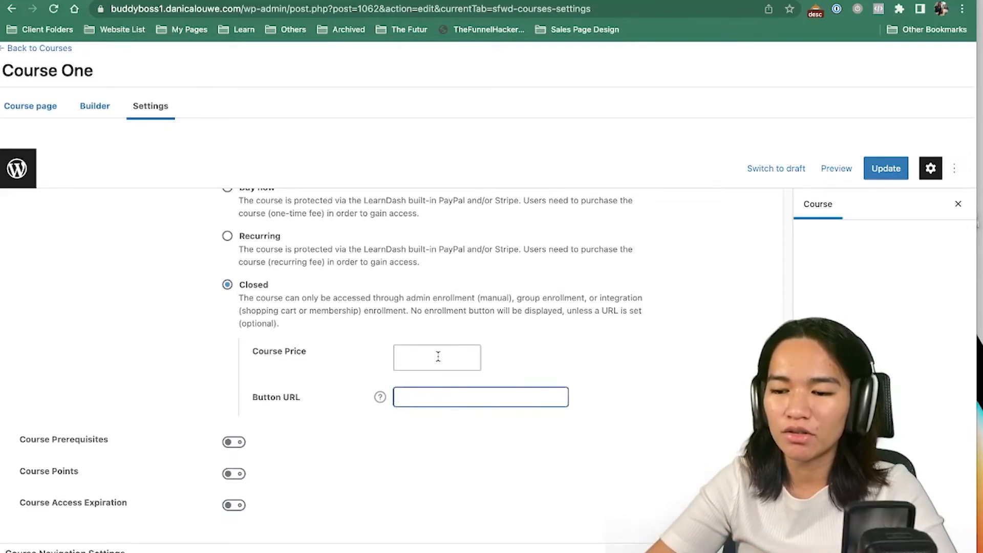
{"action": "left_click", "coordinate": [438, 393]}
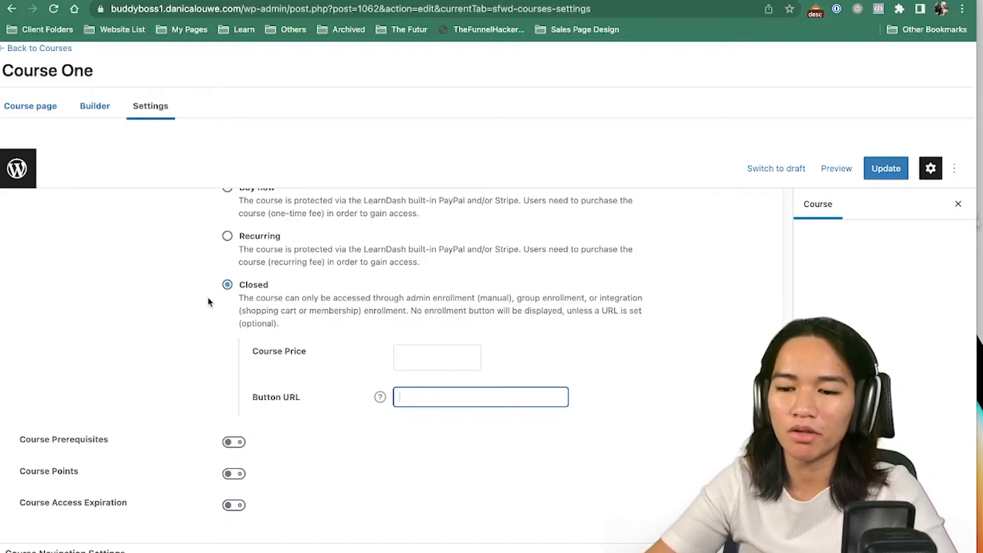
Enable Course Prerequisites and open the Courses to Complete list
{"action": "scroll", "coordinate": [211, 312], "scroll_direction": "down", "scroll_amount": 3}
{"action": "left_click", "coordinate": [234, 324]}
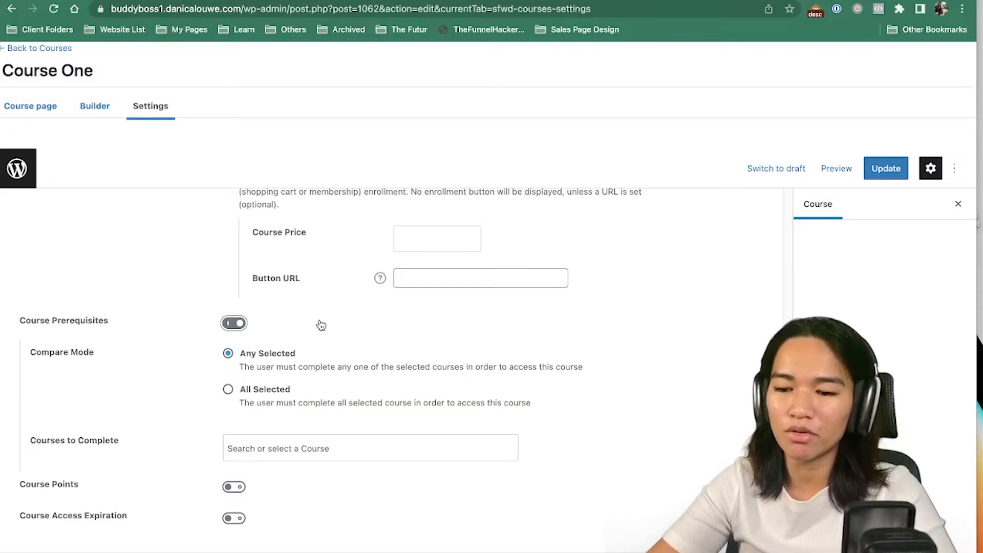
{"action": "left_click", "coordinate": [289, 450]}
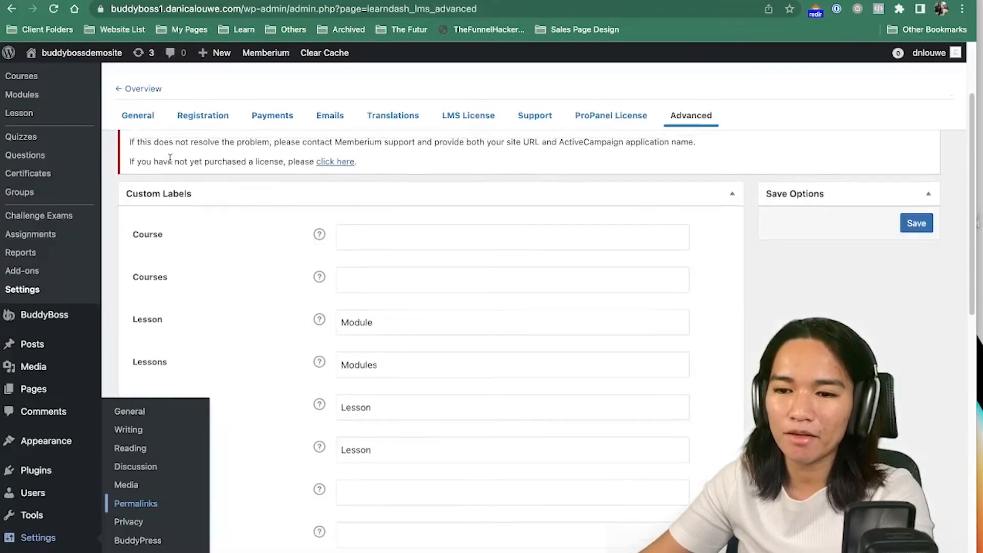
Create a new LearnDash course titled Getting Started and publish it
{"action": "scroll", "coordinate": [170, 149], "scroll_direction": "up", "scroll_amount": 3}
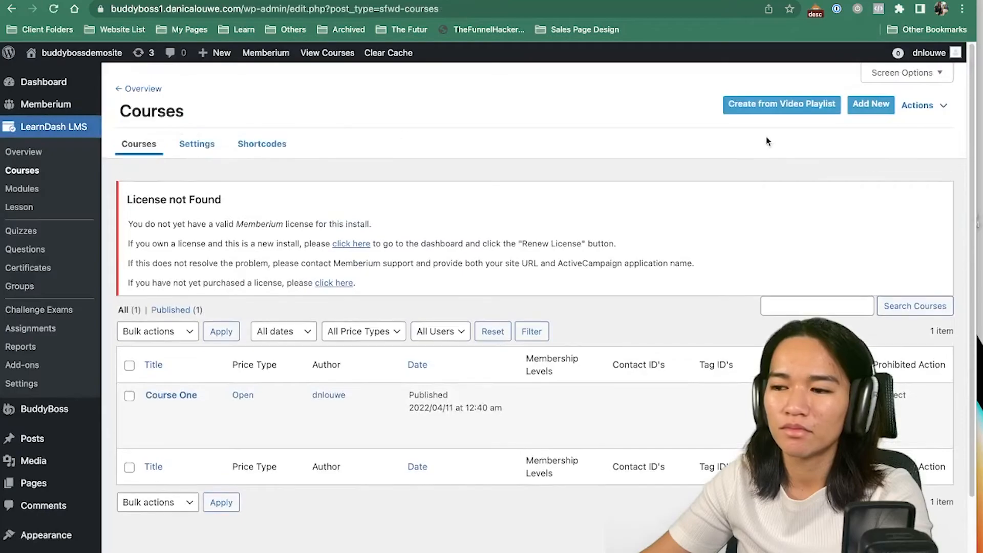
{"action": "left_click", "coordinate": [873, 113]}
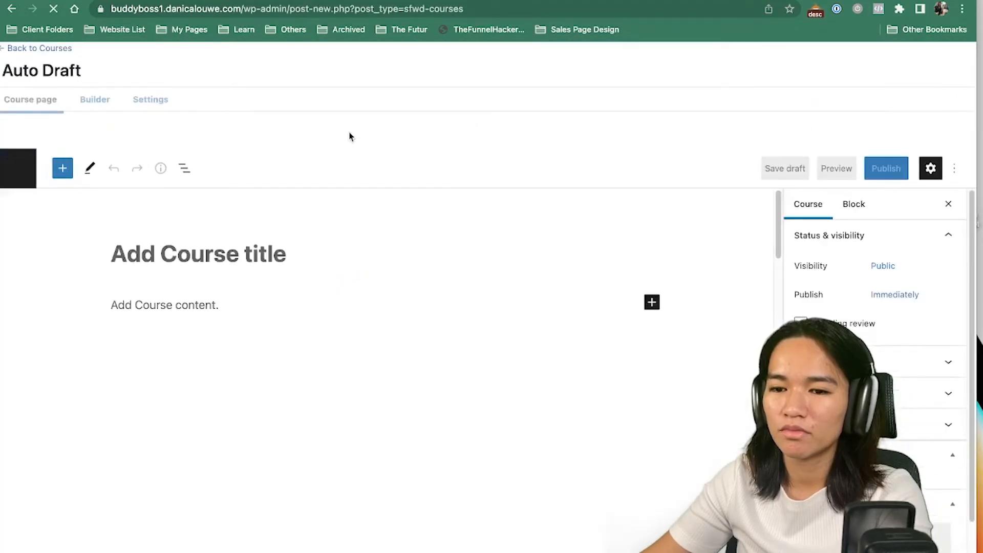
{"action": "type", "text": "Getting"}
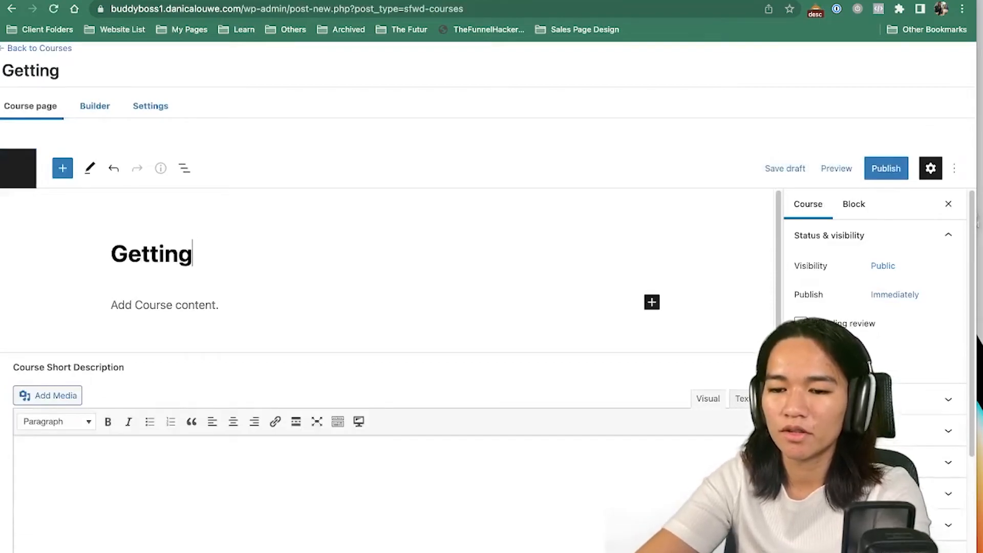
{"action": "type", "text": " Started"}
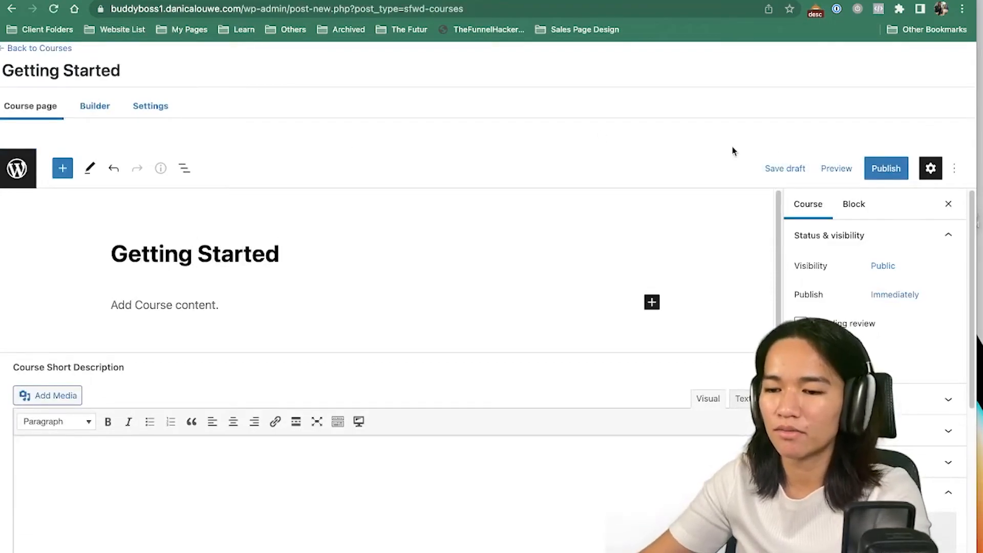
{"action": "left_click", "coordinate": [886, 169]}
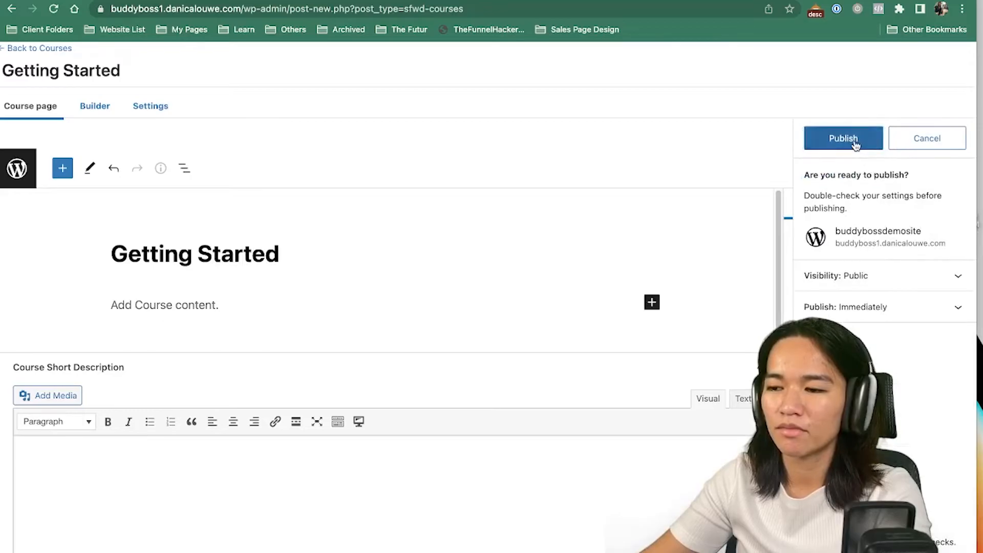
{"action": "left_click", "coordinate": [845, 139]}
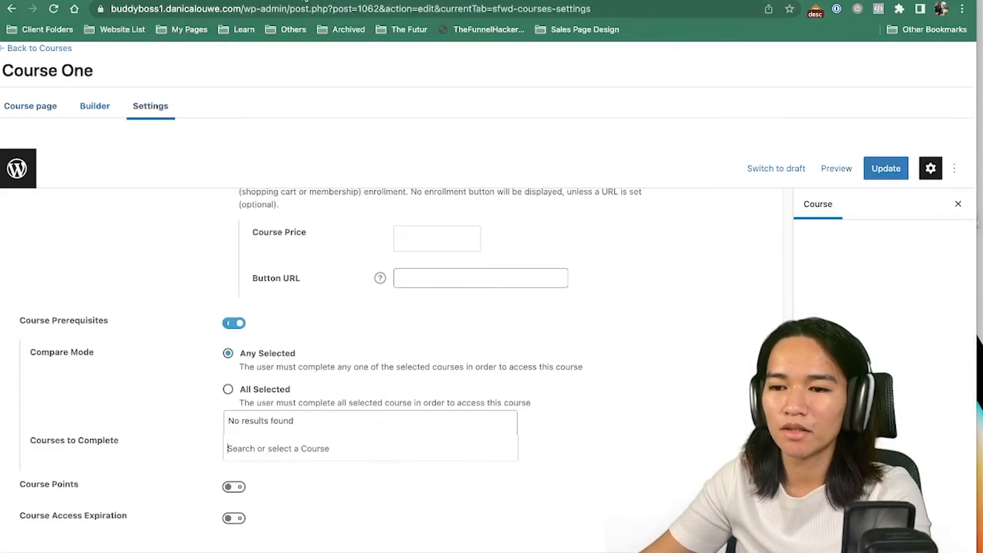
Update and reload Course One's settings, add Getting Started as its prerequisite with Any Selected as compare mode, and save the course
{"action": "left_click", "coordinate": [886, 169]}
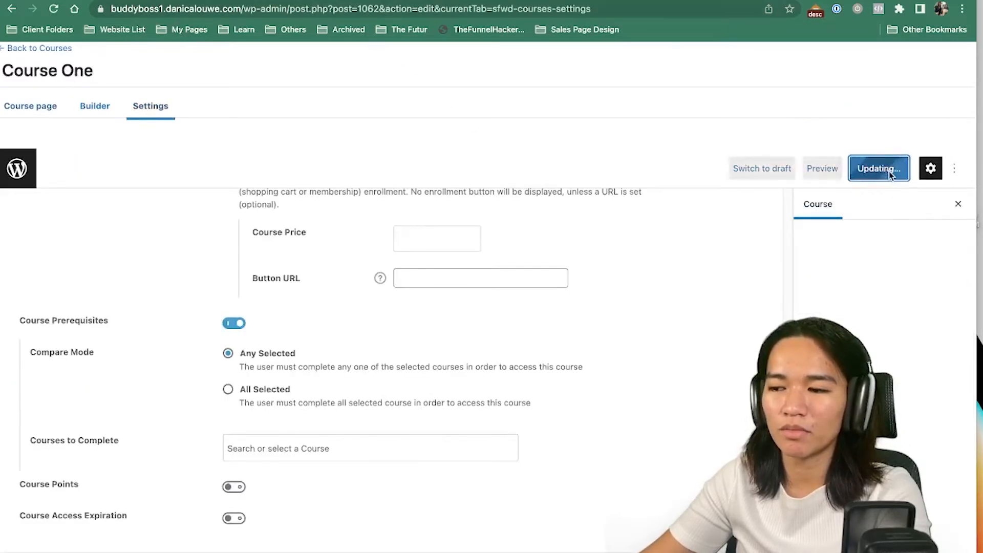
{"action": "left_click", "coordinate": [52, 12]}
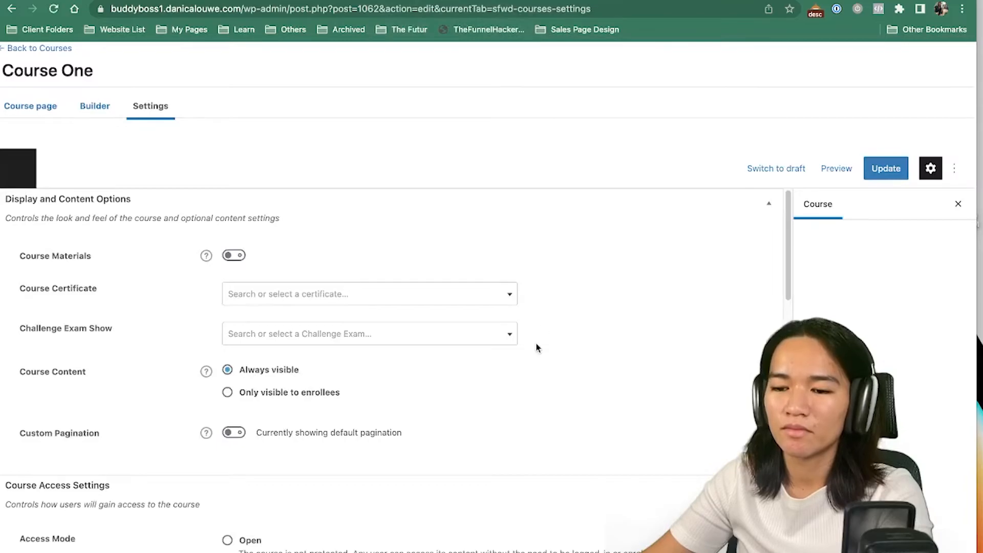
{"action": "scroll", "coordinate": [537, 348], "scroll_direction": "down", "scroll_amount": 9}
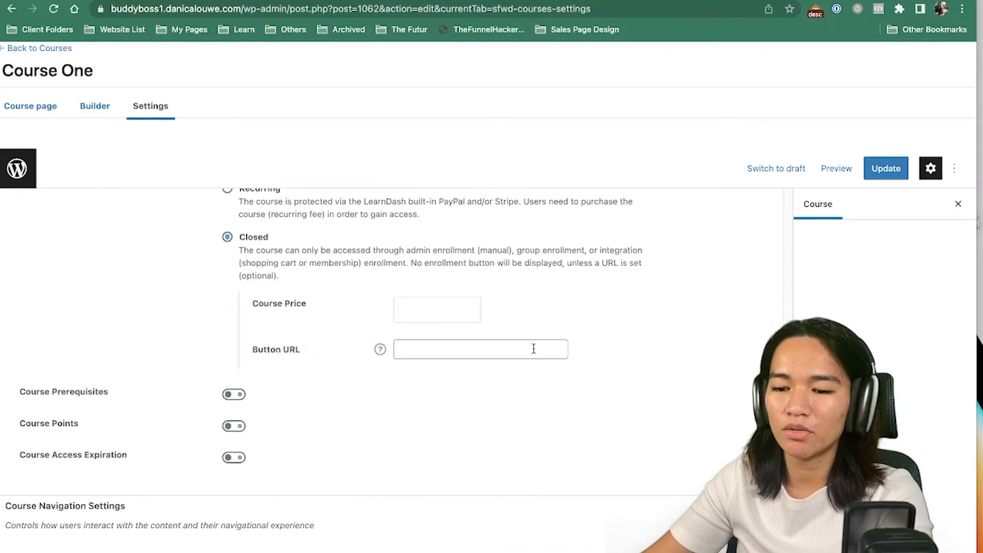
{"action": "left_click", "coordinate": [237, 395]}
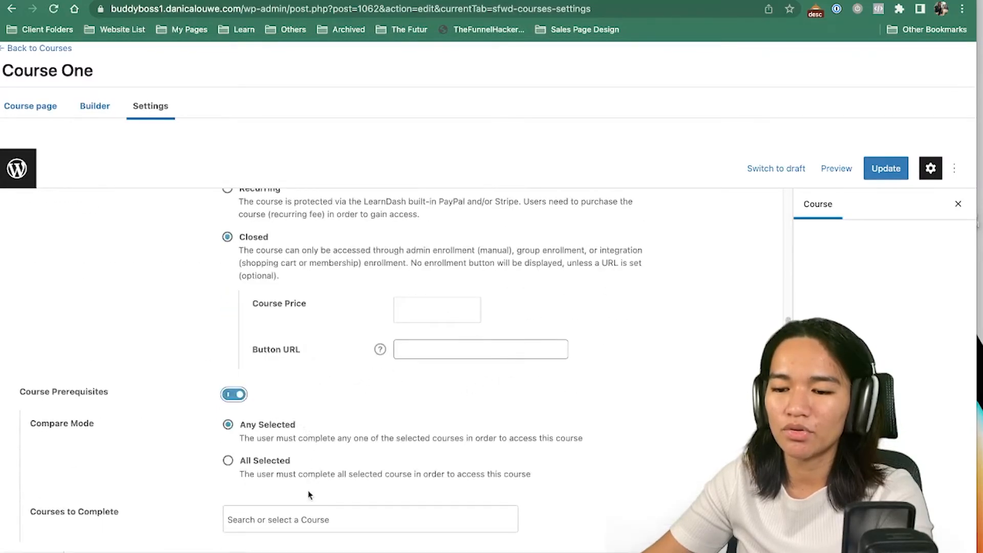
{"action": "left_click", "coordinate": [300, 519]}
{"action": "left_click", "coordinate": [300, 512]}
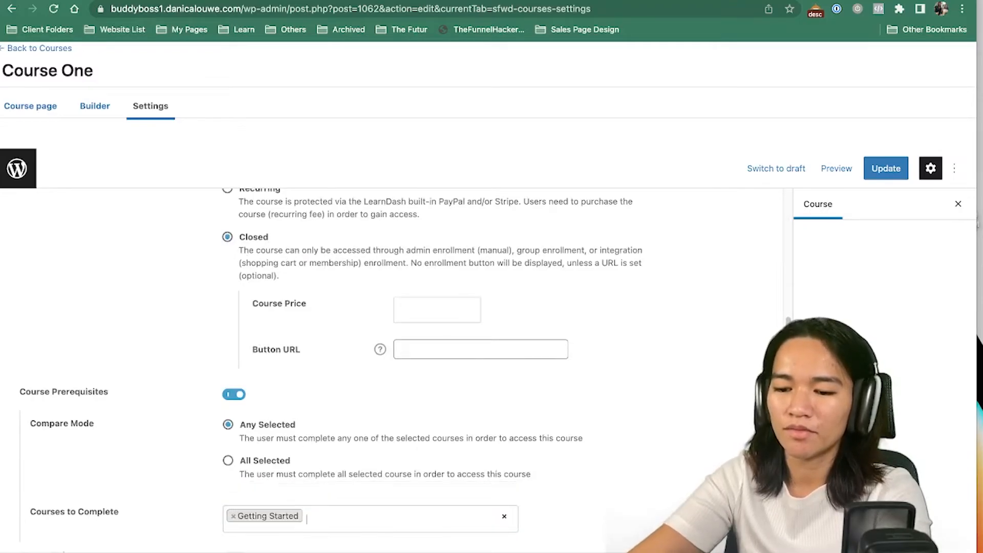
{"action": "left_click", "coordinate": [877, 168]}
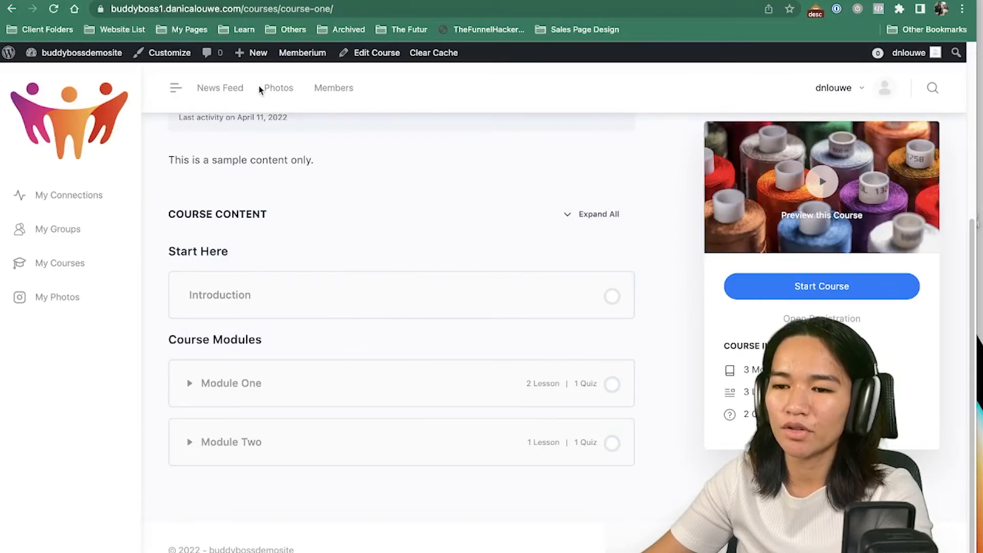
Open the site's courses listing by shortening the Course One URL to /courses/
{"action": "left_click_drag", "start_coordinate": [289, 10], "coordinate": [384, 10]}
{"action": "key", "text": "BackSpace"}
{"action": "key", "text": "Return"}
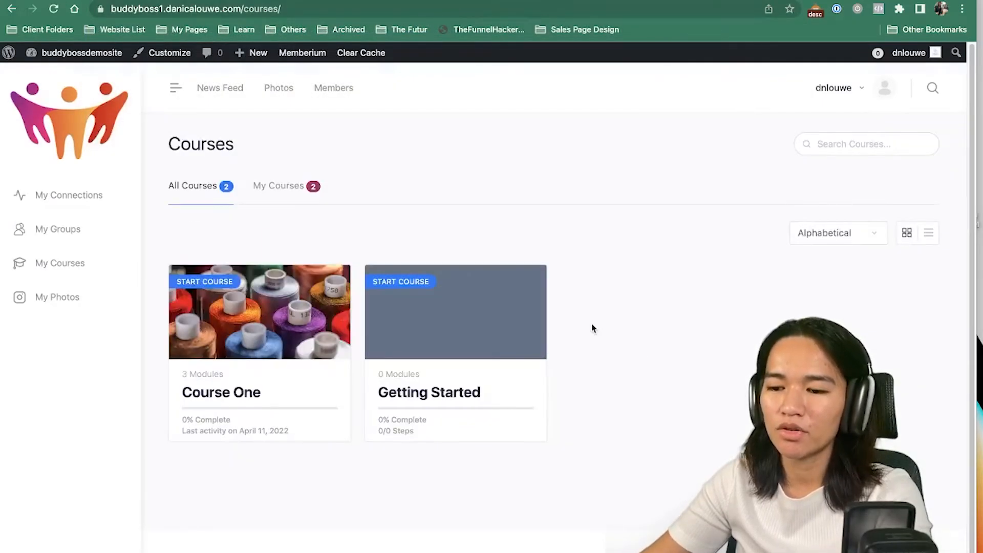
Open Course One from the listing, start it to test the access restriction, and return to the course page
{"action": "left_click", "coordinate": [310, 330]}
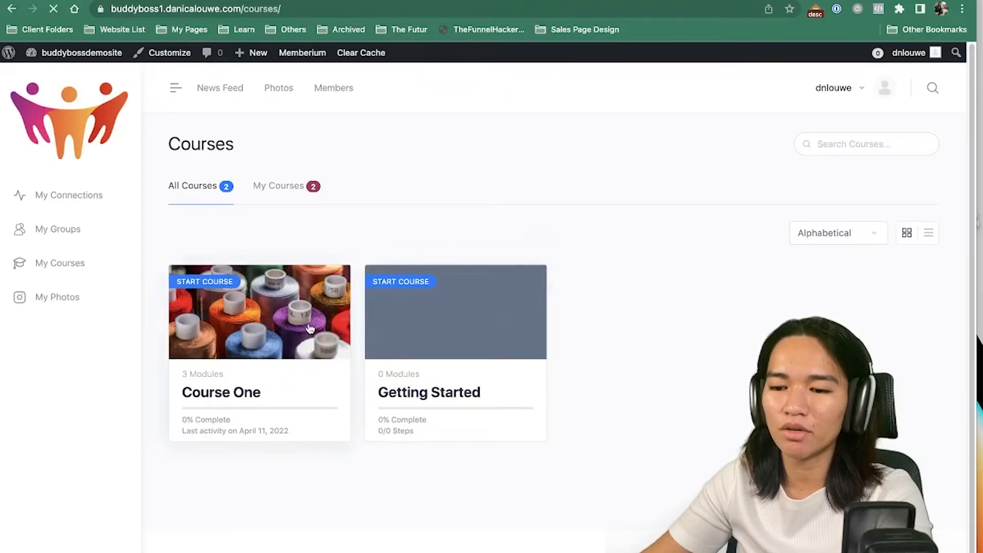
{"action": "scroll", "coordinate": [638, 325], "scroll_direction": "down", "scroll_amount": 3}
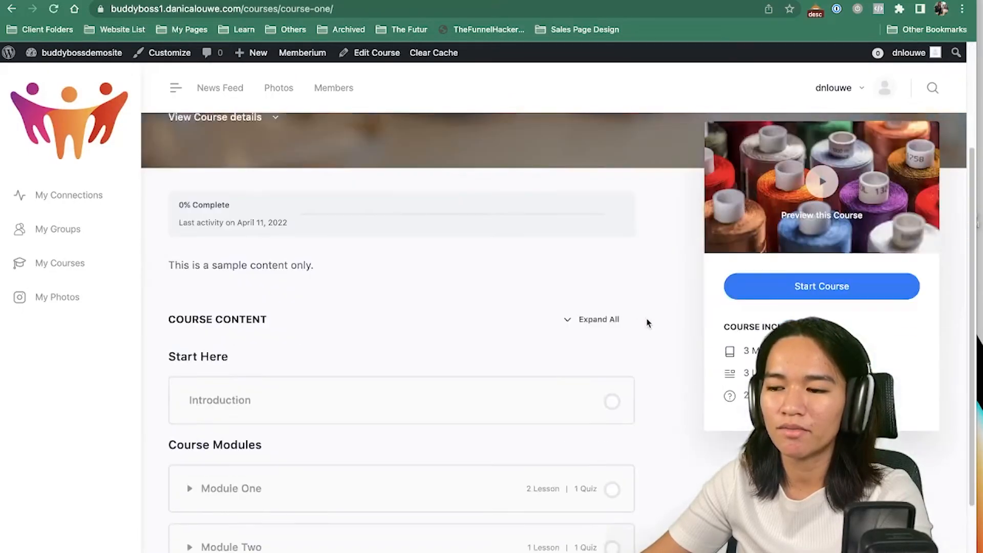
{"action": "left_click", "coordinate": [798, 289]}
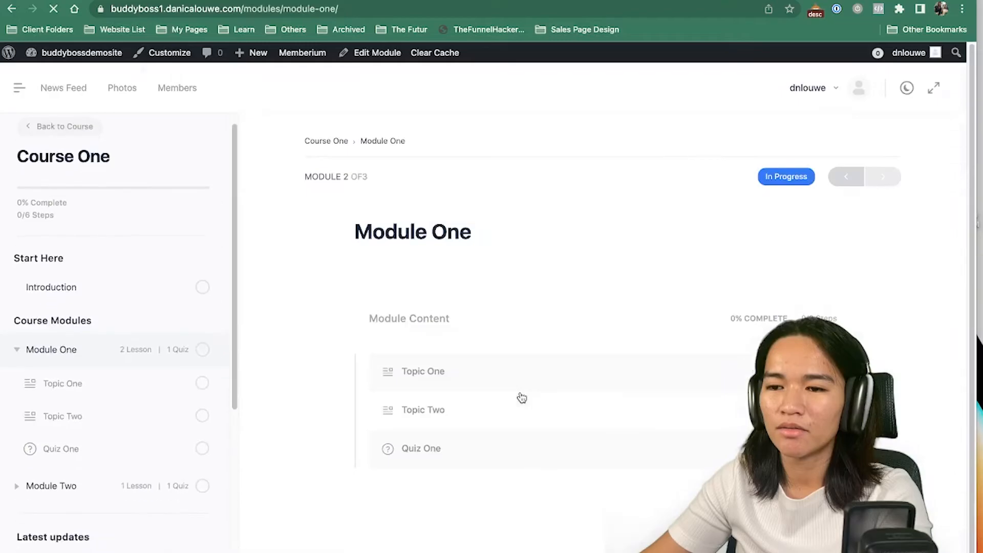
{"action": "key", "text": "super+bracketleft"}
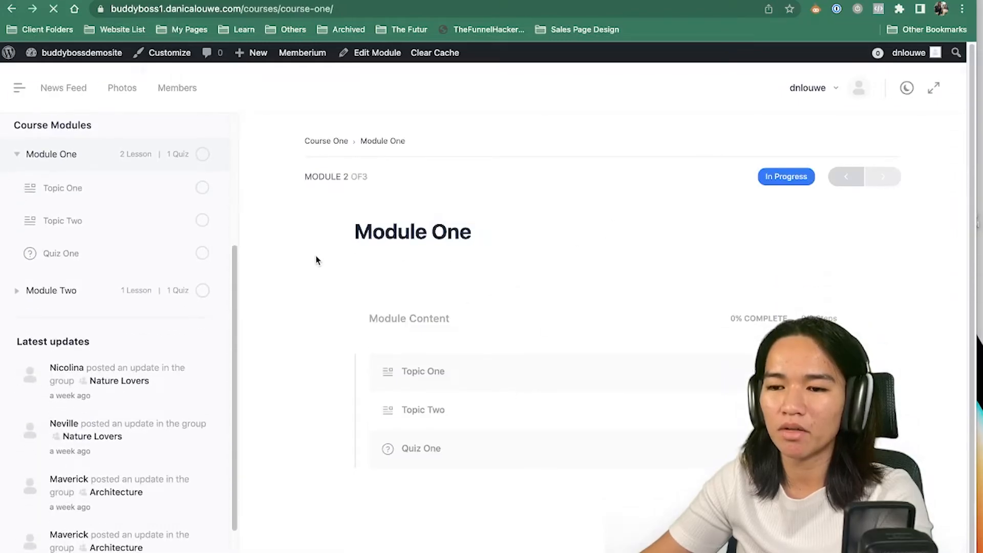
Return to the courses listing, view the Getting Started course page, go back, and open Course One
{"action": "key", "text": "super+bracketleft"}
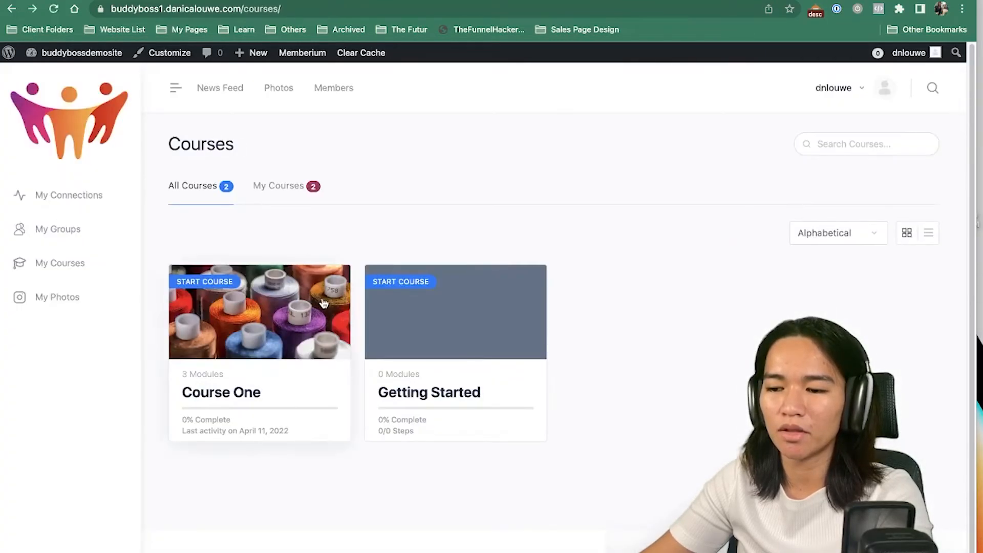
{"action": "left_click", "coordinate": [426, 318]}
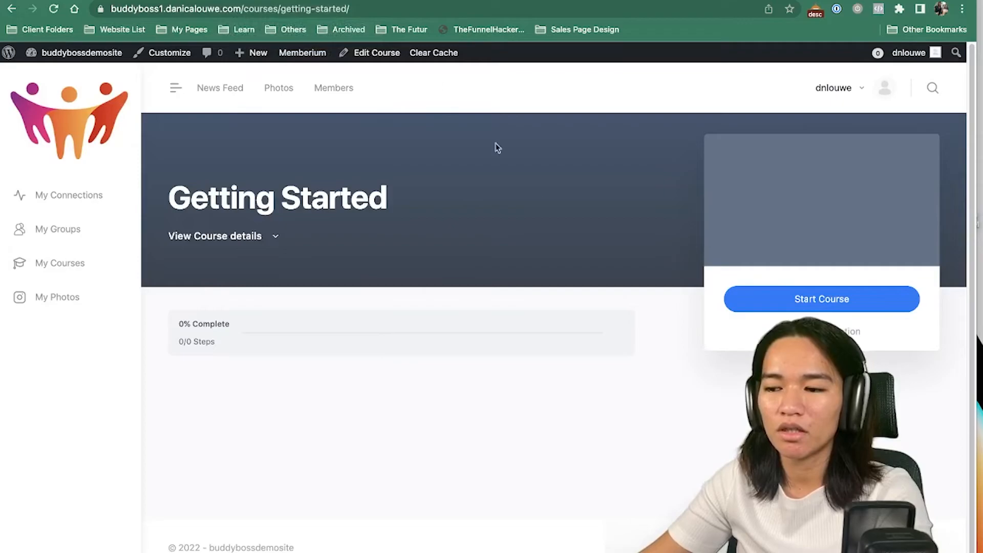
{"action": "key", "text": "super+["}
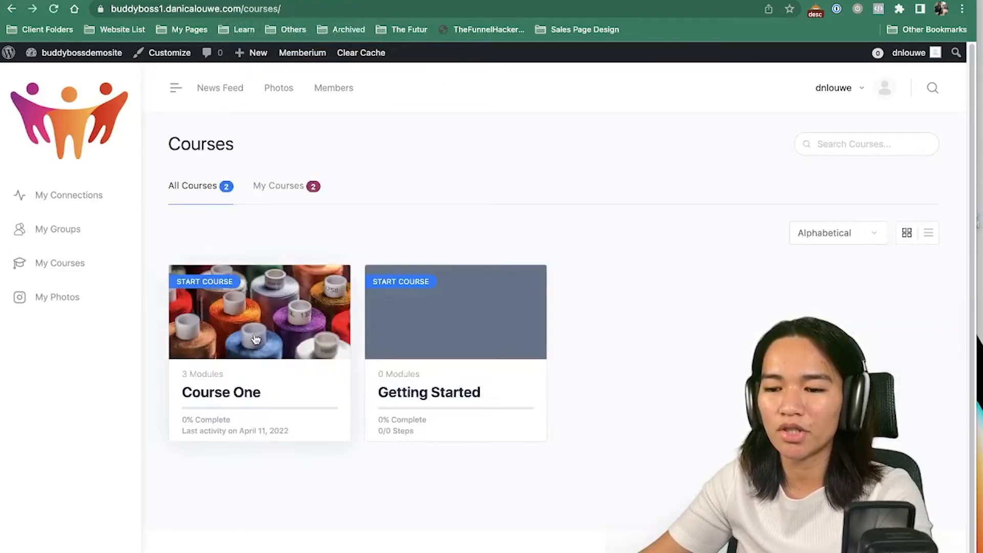
{"action": "left_click", "coordinate": [261, 341]}
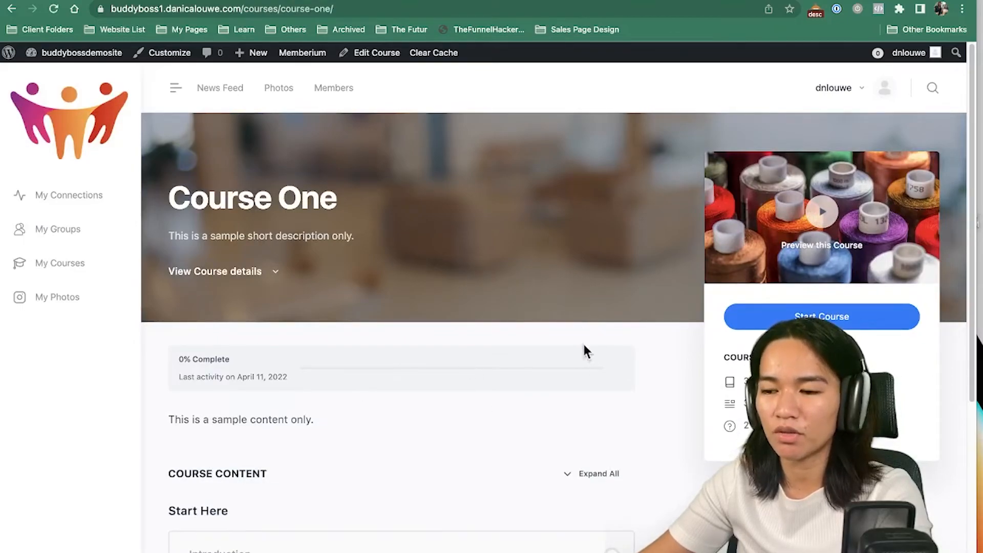
Go to Course One's settings and switch Course Points on and back off to view its point options
{"action": "scroll", "coordinate": [580, 368], "scroll_direction": "down", "scroll_amount": 3}
{"action": "left_click", "coordinate": [374, 53]}
{"action": "scroll", "coordinate": [524, 364], "scroll_direction": "down", "scroll_amount": 5}
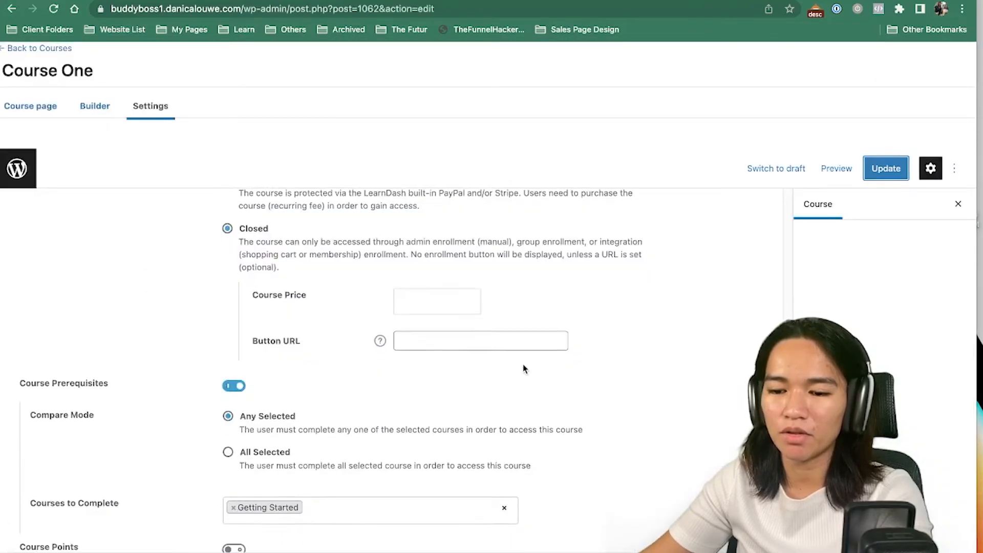
{"action": "scroll", "coordinate": [523, 357], "scroll_direction": "up", "scroll_amount": 1}
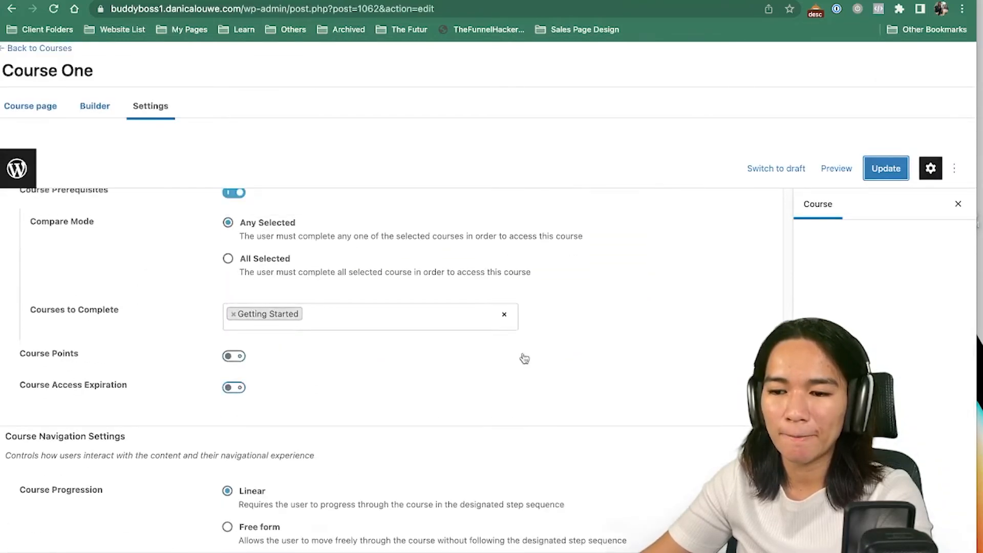
{"action": "left_click", "coordinate": [234, 357]}
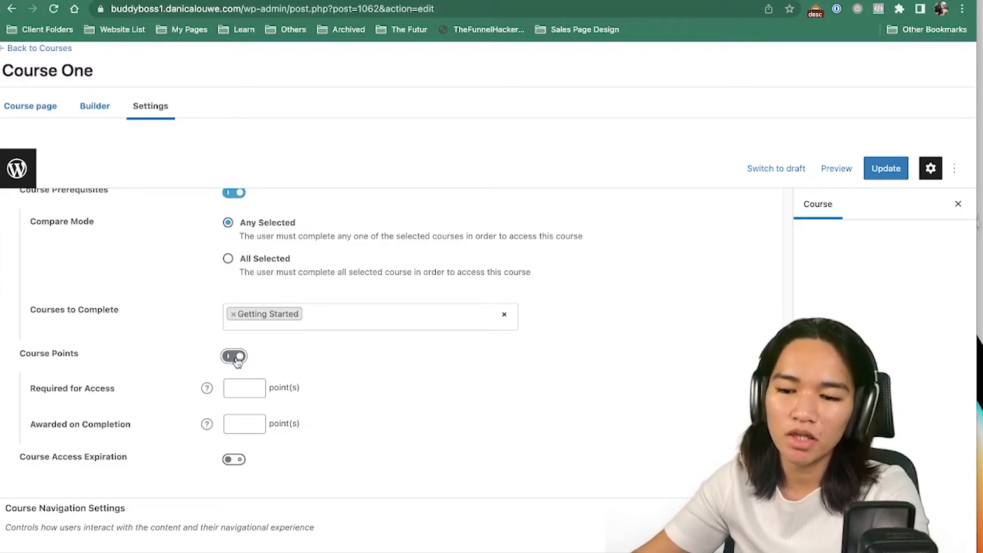
{"action": "left_click", "coordinate": [236, 358]}
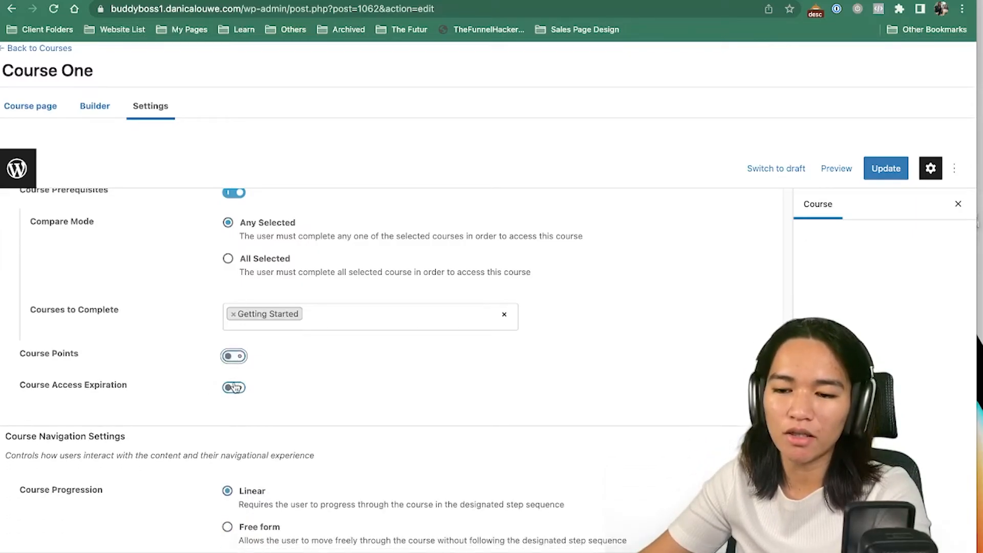
Turn on Course Access Expiration, examine it alongside the Access Mode and prerequisite settings, and turn it off again
{"action": "left_click", "coordinate": [235, 388]}
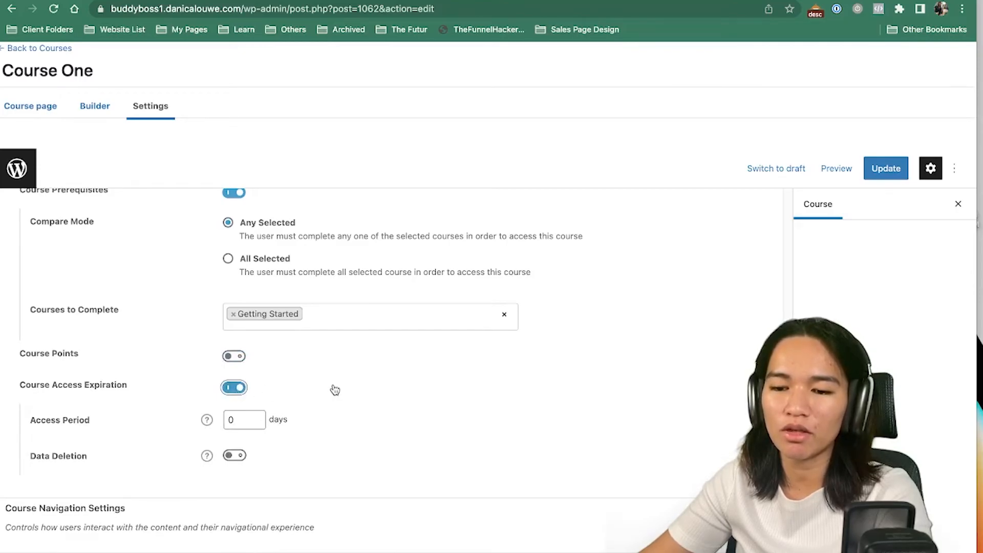
{"action": "scroll", "coordinate": [333, 390], "scroll_direction": "up", "scroll_amount": 1}
{"action": "scroll", "coordinate": [335, 390], "scroll_direction": "up", "scroll_amount": 4}
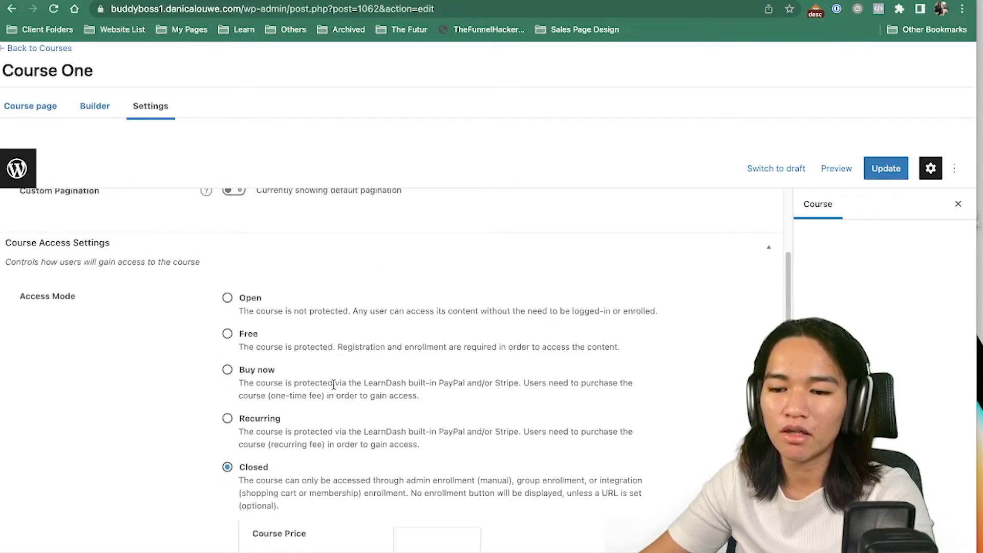
{"action": "scroll", "coordinate": [296, 389], "scroll_direction": "down", "scroll_amount": 10}
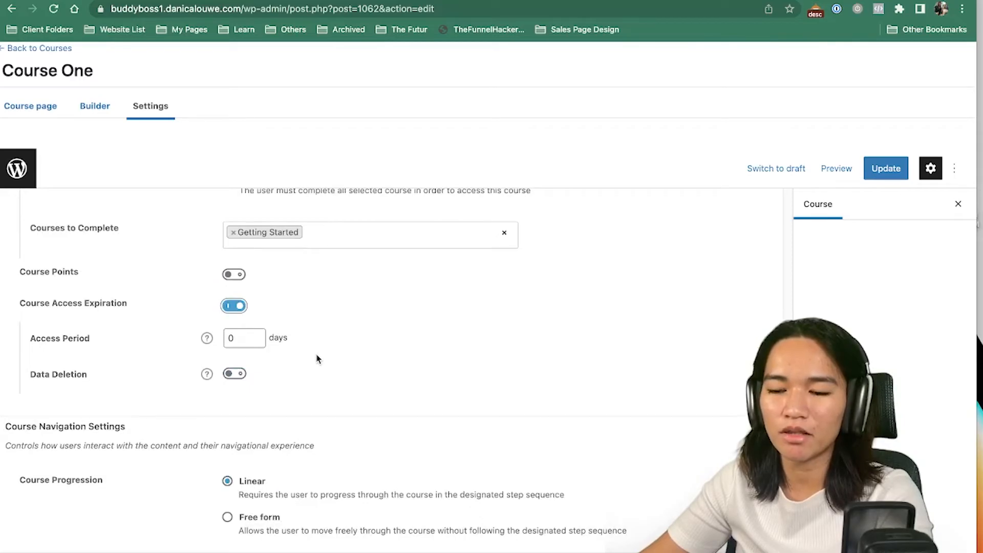
{"action": "scroll", "coordinate": [317, 359], "scroll_direction": "up", "scroll_amount": 6}
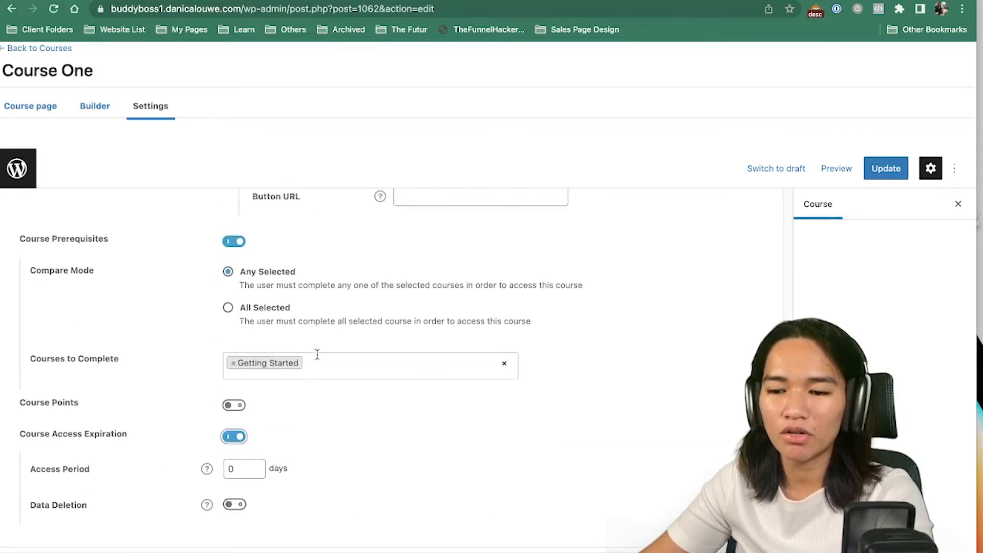
{"action": "scroll", "coordinate": [317, 354], "scroll_direction": "up", "scroll_amount": 4}
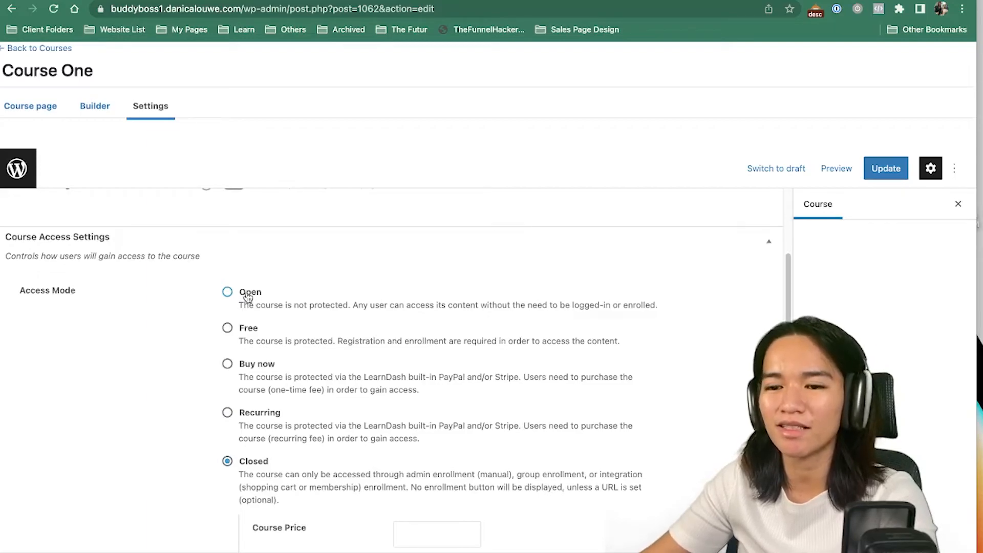
{"action": "scroll", "coordinate": [248, 297], "scroll_direction": "down", "scroll_amount": 8}
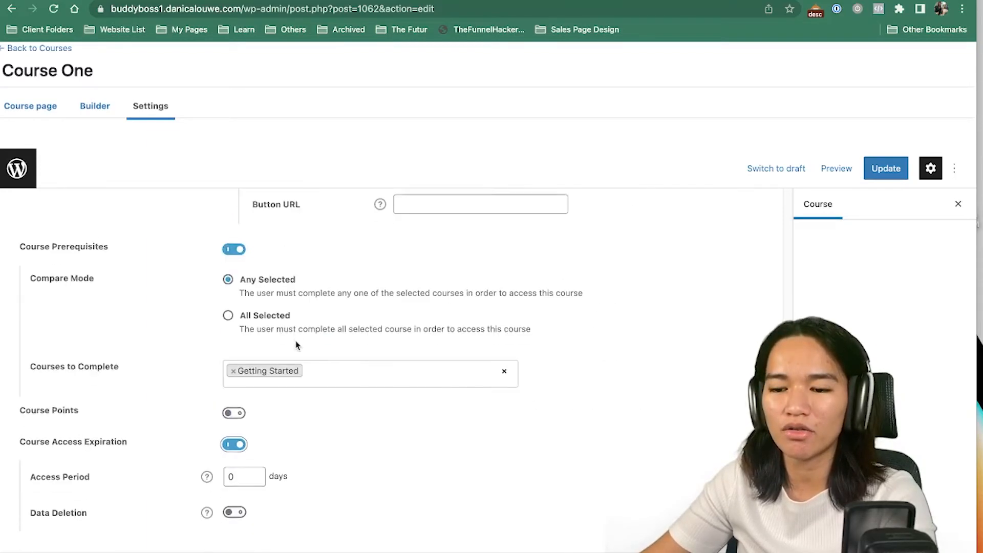
{"action": "scroll", "coordinate": [359, 402], "scroll_direction": "up", "scroll_amount": 10}
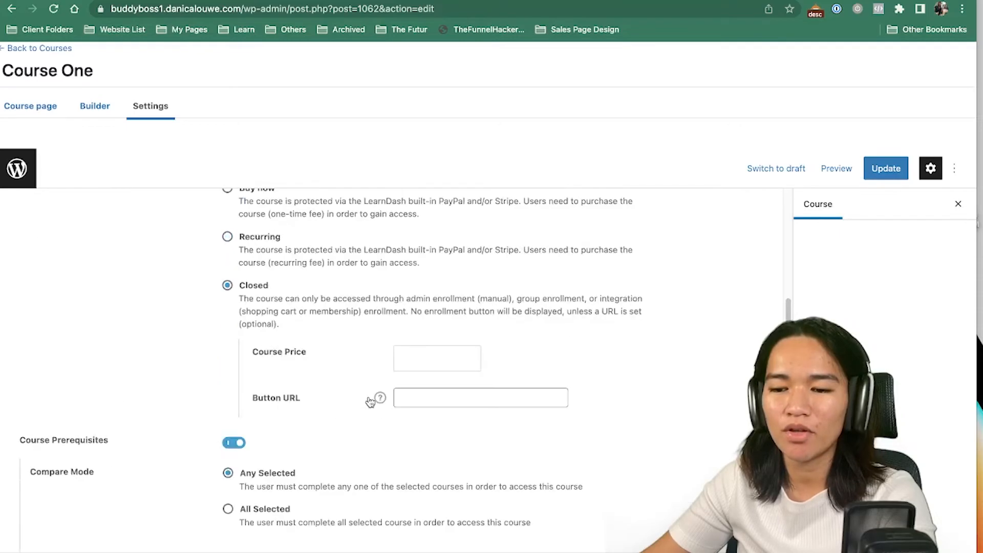
{"action": "scroll", "coordinate": [372, 399], "scroll_direction": "down", "scroll_amount": 4}
{"action": "scroll", "coordinate": [368, 398], "scroll_direction": "up", "scroll_amount": 3}
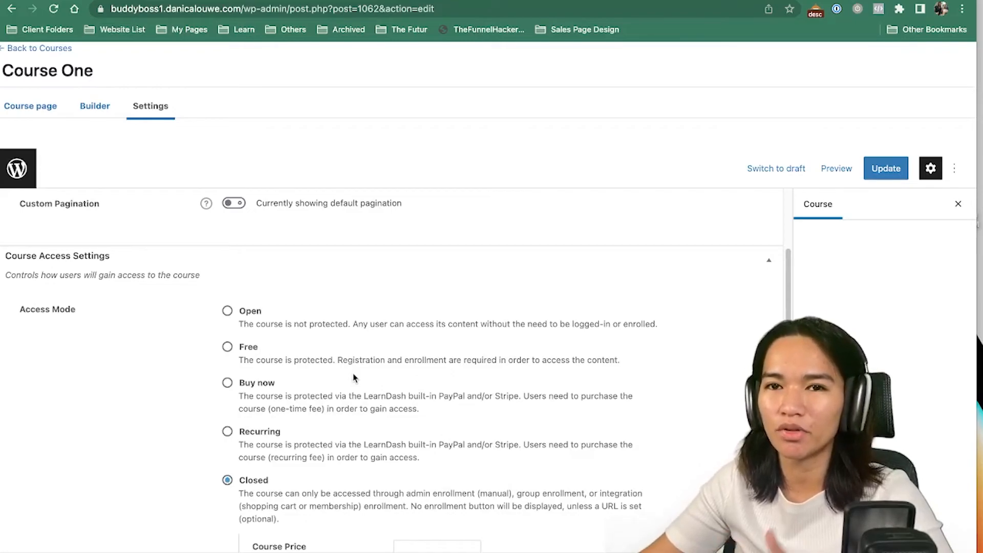
{"action": "scroll", "coordinate": [367, 354], "scroll_direction": "down", "scroll_amount": 3}
{"action": "scroll", "coordinate": [367, 354], "scroll_direction": "down", "scroll_amount": 5}
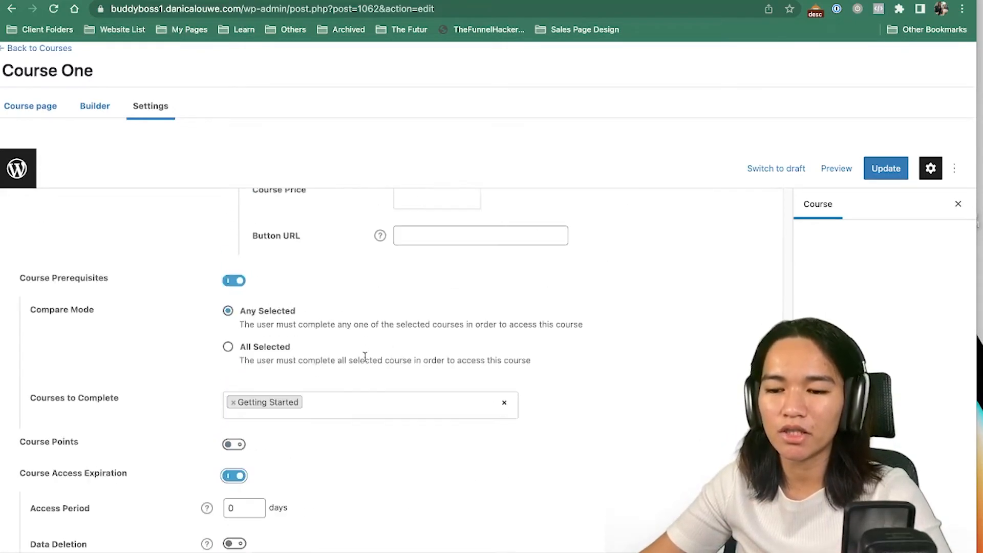
{"action": "left_click", "coordinate": [233, 305]}
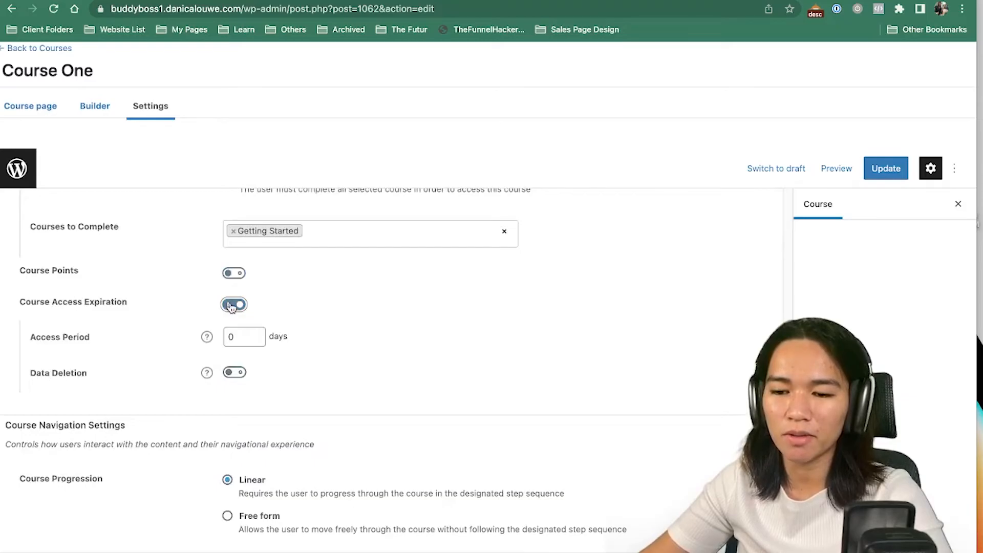
Review Course One's module list on its course page and set its Course Progression to Free form
{"action": "scroll", "coordinate": [366, 347], "scroll_direction": "up", "scroll_amount": 6}
{"action": "scroll", "coordinate": [379, 351], "scroll_direction": "down", "scroll_amount": 5}
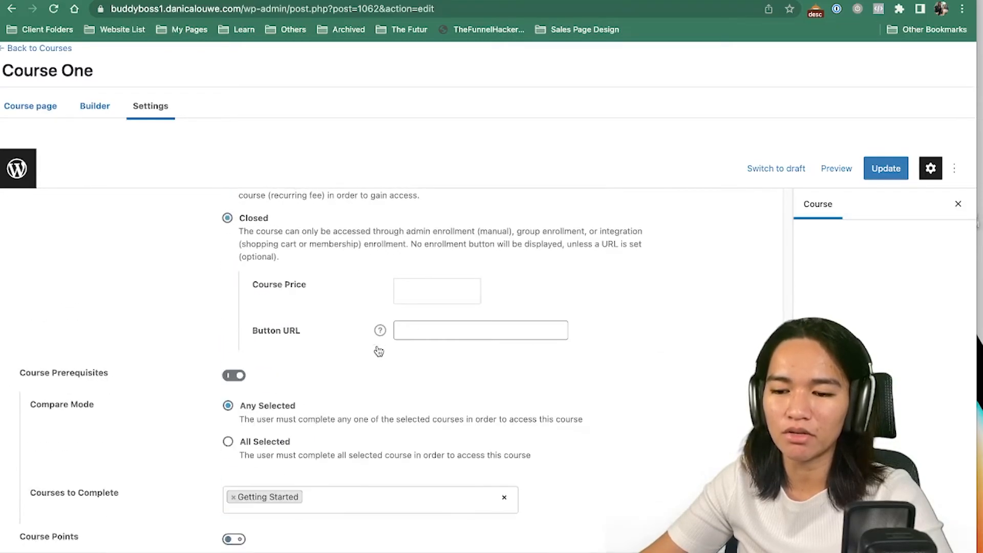
{"action": "scroll", "coordinate": [379, 351], "scroll_direction": "down", "scroll_amount": 3}
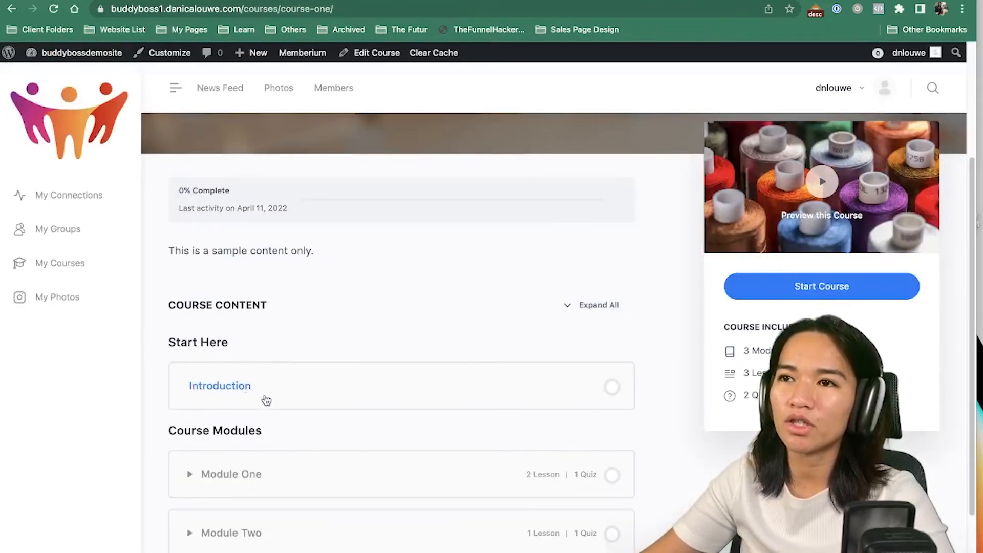
{"action": "scroll", "coordinate": [228, 474], "scroll_direction": "down", "scroll_amount": 1}
{"action": "scroll", "coordinate": [237, 472], "scroll_direction": "down", "scroll_amount": 3}
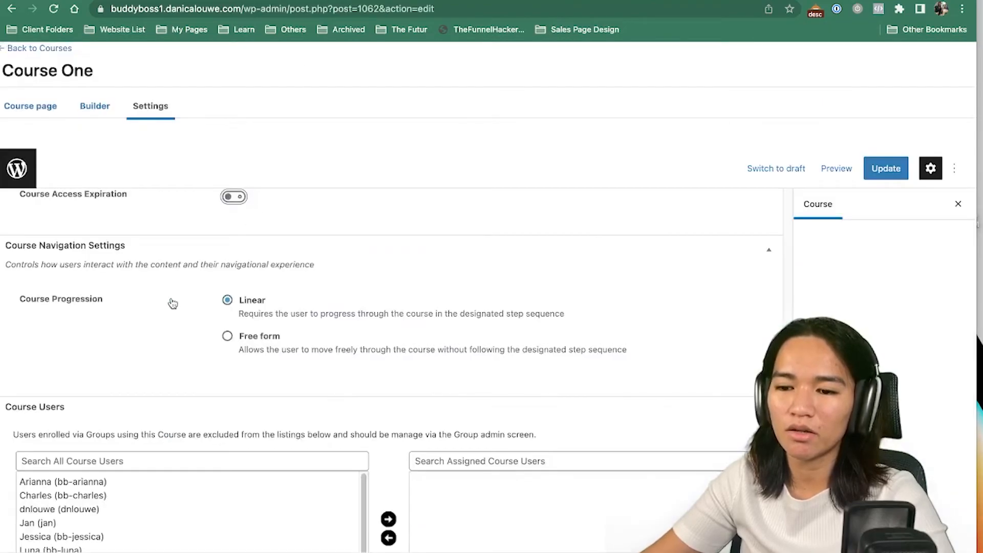
{"action": "left_click", "coordinate": [227, 337]}
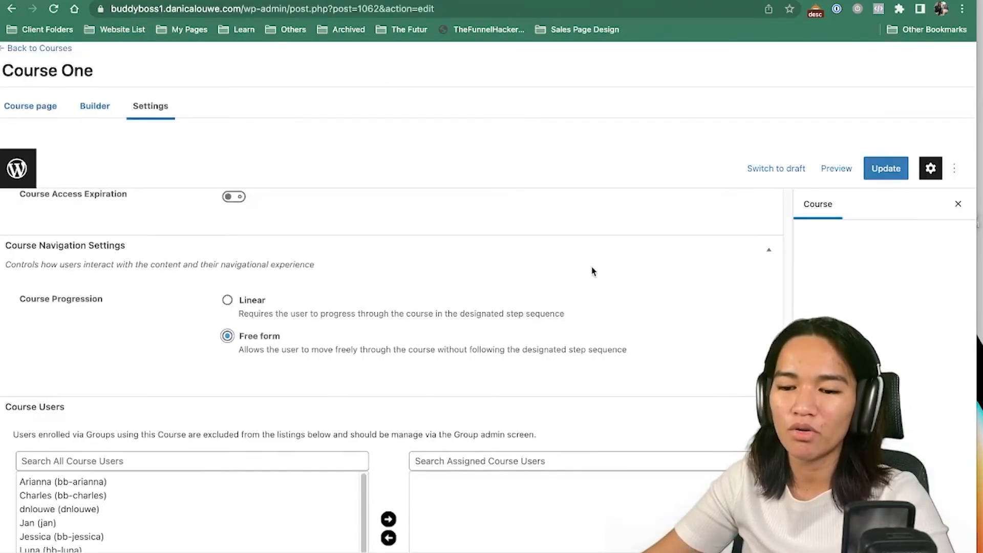
Assign the first three users in the Course Users list to Course One
{"action": "scroll", "coordinate": [749, 282], "scroll_direction": "down", "scroll_amount": 3}
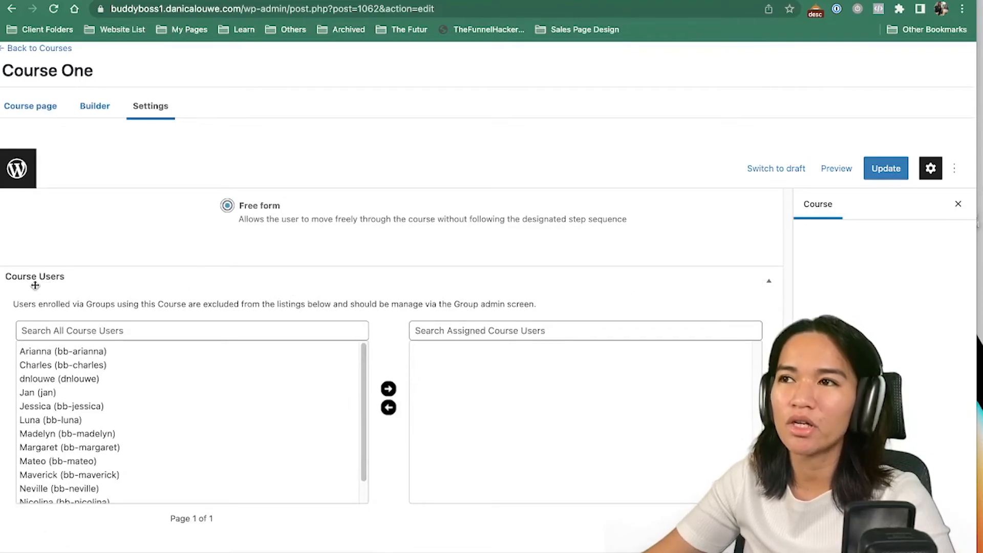
{"action": "left_click", "coordinate": [91, 353]}
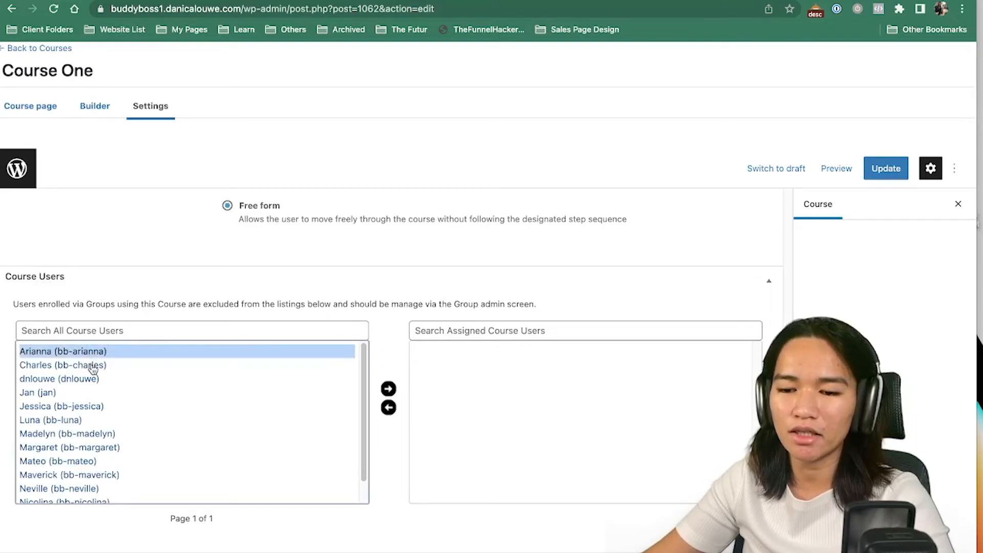
{"action": "left_click", "coordinate": [94, 366]}
{"action": "left_click", "coordinate": [98, 356]}
{"action": "left_click", "coordinate": [100, 364]}
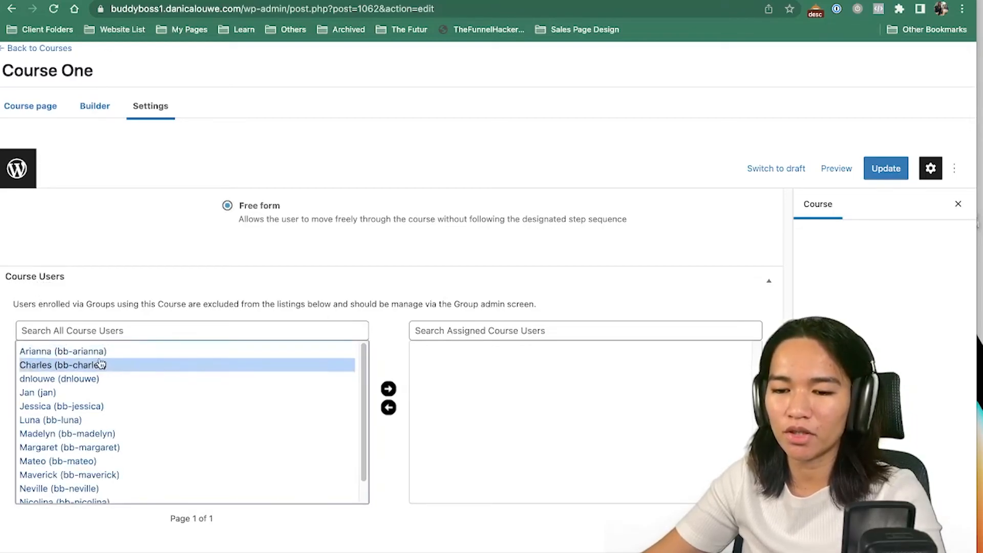
{"action": "left_click", "coordinate": [101, 354]}
{"action": "left_click", "coordinate": [99, 380], "text": "shift"}
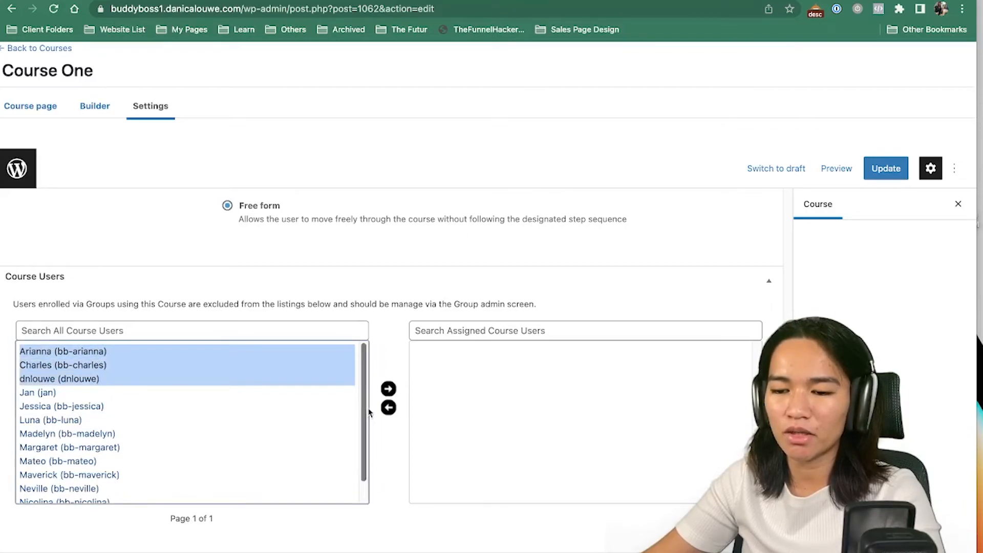
{"action": "left_click", "coordinate": [389, 390]}
Examine how the Access Mode options and prerequisites relate to the users assigned to the course
{"action": "scroll", "coordinate": [399, 362], "scroll_direction": "up", "scroll_amount": 9}
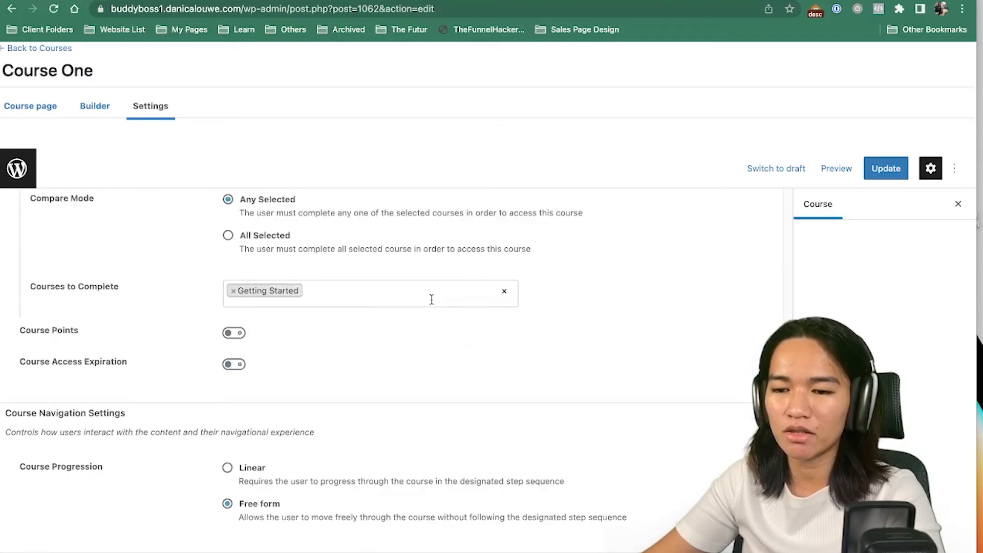
{"action": "scroll", "coordinate": [264, 385], "scroll_direction": "up", "scroll_amount": 5}
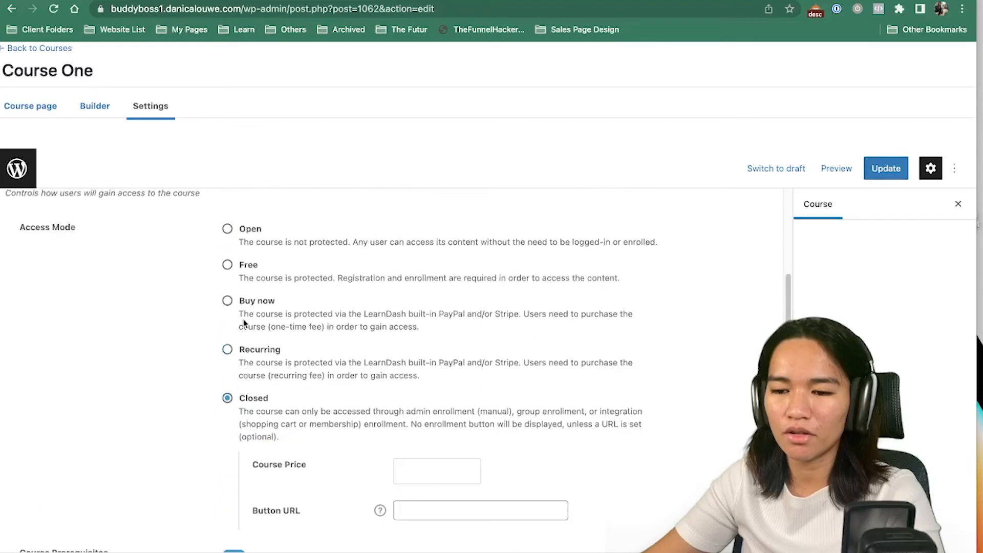
{"action": "scroll", "coordinate": [232, 385], "scroll_direction": "down", "scroll_amount": 1}
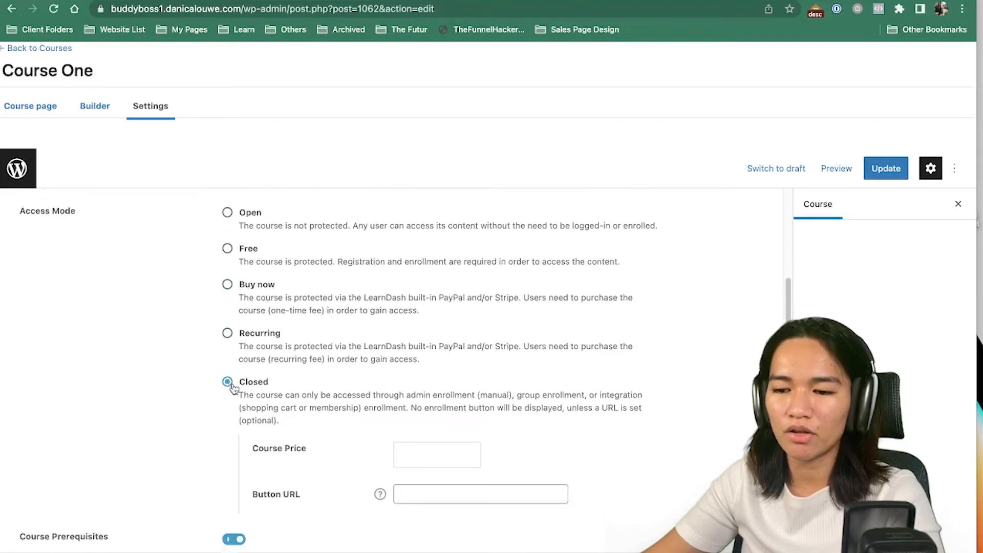
{"action": "scroll", "coordinate": [231, 385], "scroll_direction": "down", "scroll_amount": 5}
{"action": "scroll", "coordinate": [461, 348], "scroll_direction": "up", "scroll_amount": 4}
{"action": "scroll", "coordinate": [341, 366], "scroll_direction": "down", "scroll_amount": 4}
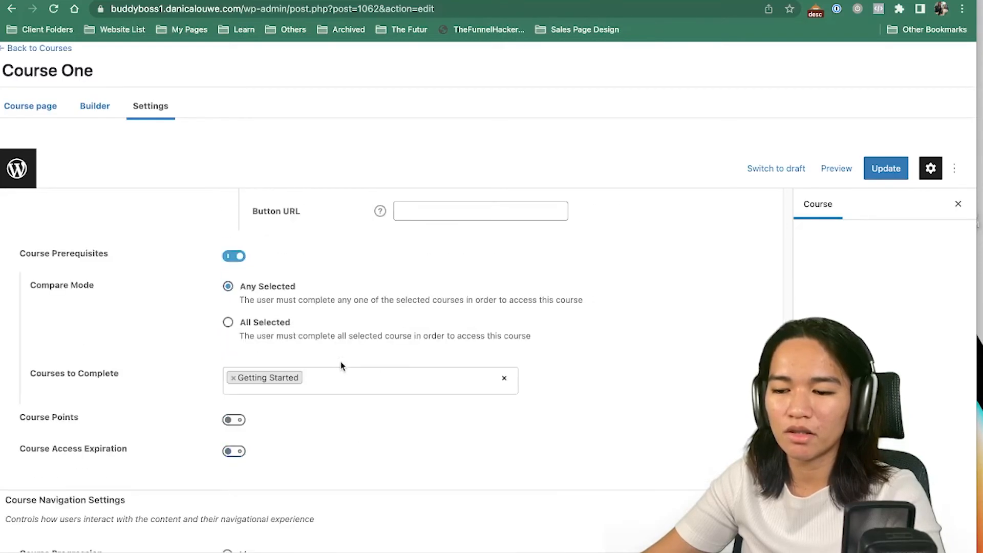
{"action": "scroll", "coordinate": [340, 362], "scroll_direction": "down", "scroll_amount": 5}
{"action": "scroll", "coordinate": [361, 463], "scroll_direction": "down", "scroll_amount": 2}
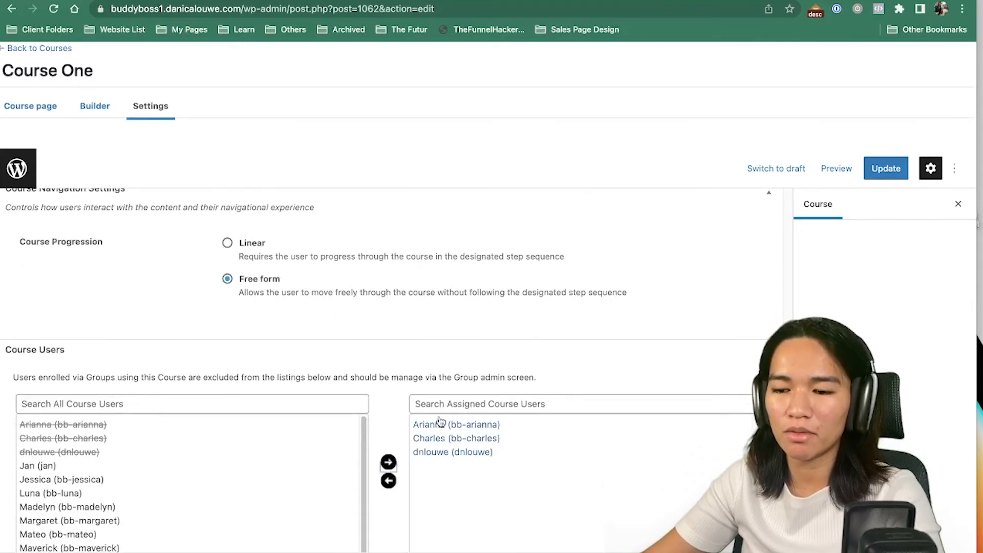
{"action": "scroll", "coordinate": [440, 421], "scroll_direction": "up", "scroll_amount": 8}
{"action": "scroll", "coordinate": [440, 417], "scroll_direction": "down", "scroll_amount": 4}
{"action": "scroll", "coordinate": [440, 415], "scroll_direction": "up", "scroll_amount": 5}
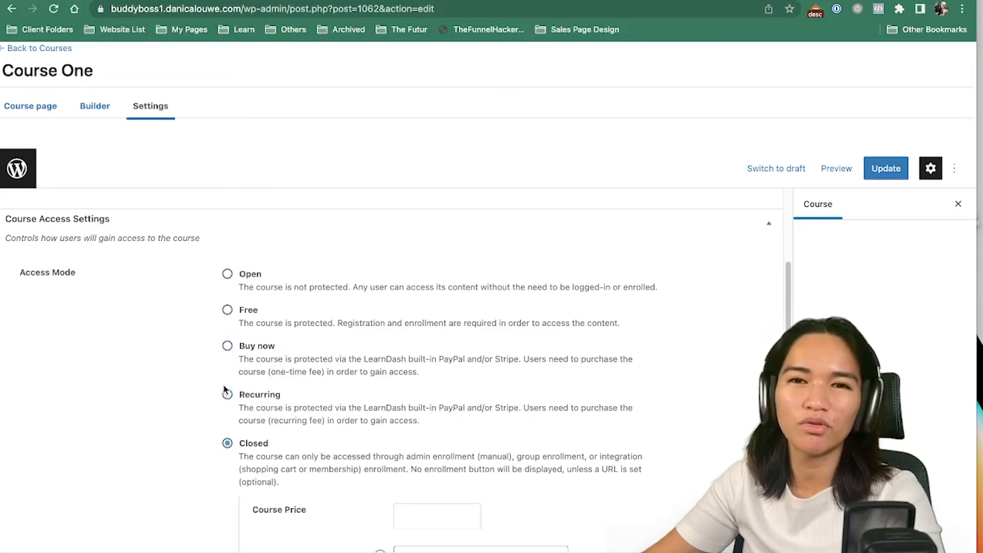
{"action": "scroll", "coordinate": [310, 366], "scroll_direction": "down", "scroll_amount": 15}
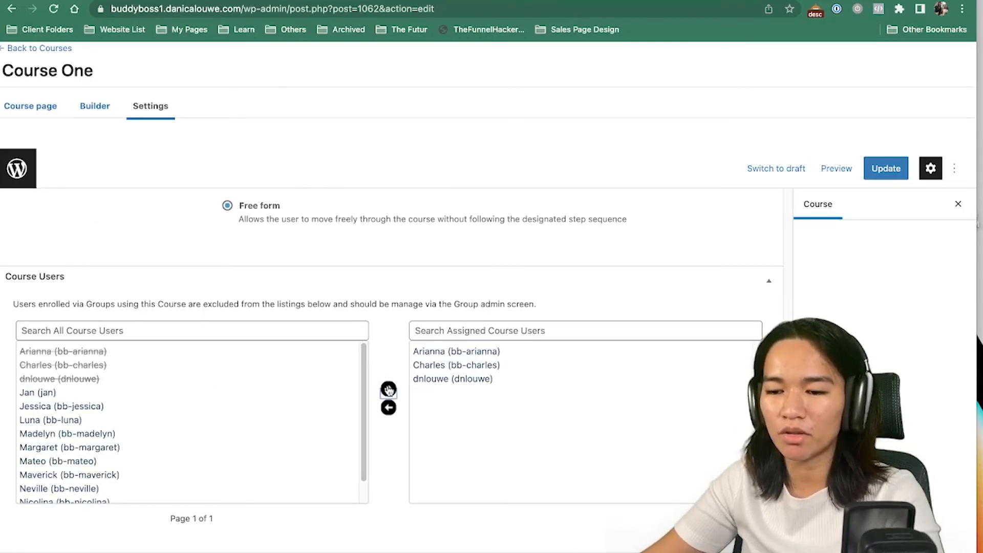
Remove all three assigned users from Course One's Course Users
{"action": "left_click", "coordinate": [461, 352]}
{"action": "left_click", "coordinate": [467, 366], "text": "shift"}
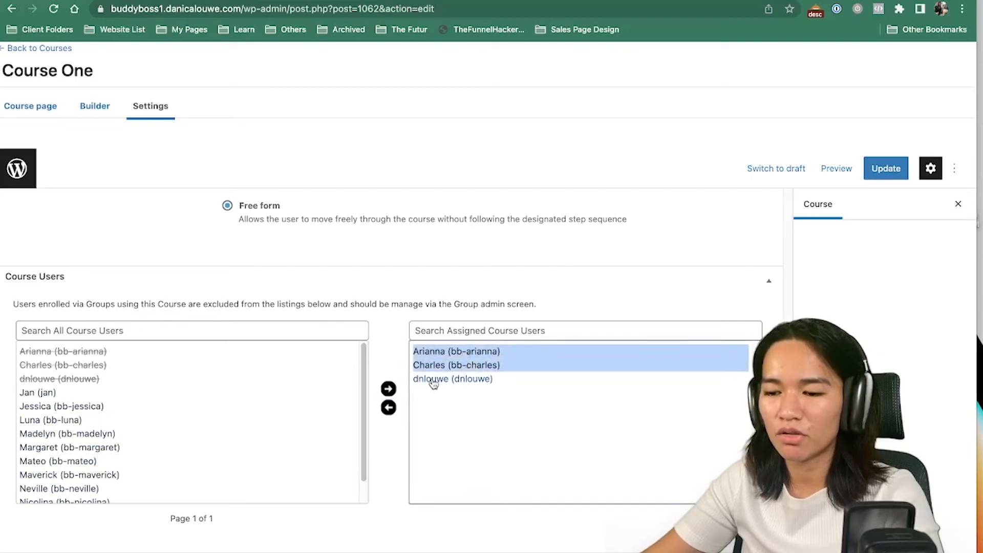
{"action": "left_click", "coordinate": [461, 382], "text": "shift"}
{"action": "left_click", "coordinate": [389, 407]}
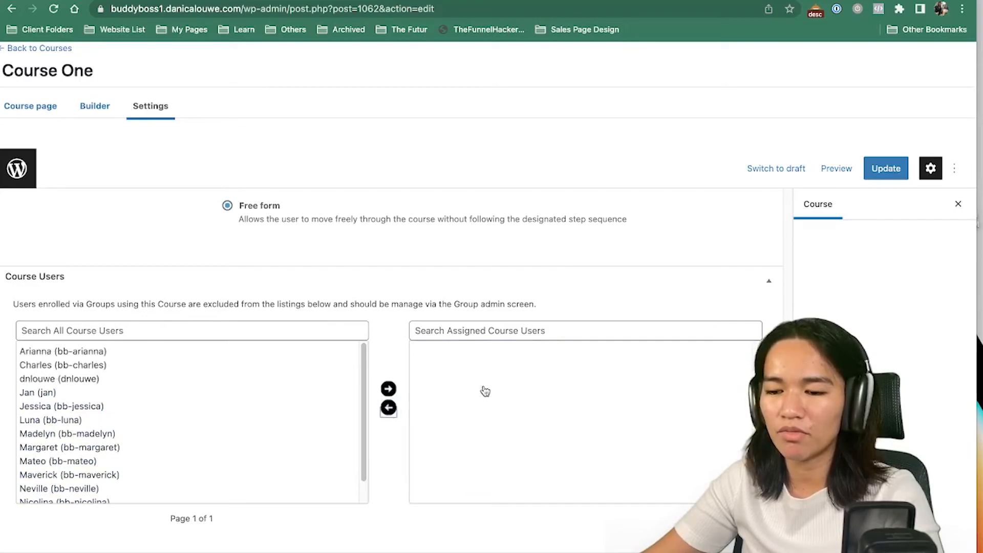
Enable Course Materials for Course One with the sample text "test" and update the course
{"action": "scroll", "coordinate": [493, 294], "scroll_direction": "up", "scroll_amount": 15}
{"action": "scroll", "coordinate": [494, 294], "scroll_direction": "up", "scroll_amount": 5}
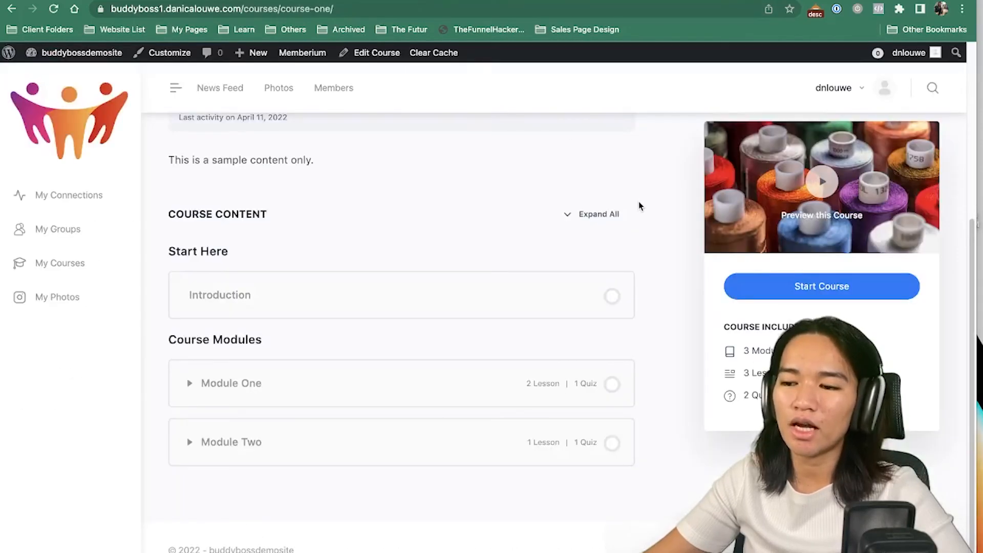
{"action": "scroll", "coordinate": [638, 205], "scroll_direction": "up", "scroll_amount": 4}
{"action": "scroll", "coordinate": [638, 205], "scroll_direction": "down", "scroll_amount": 3}
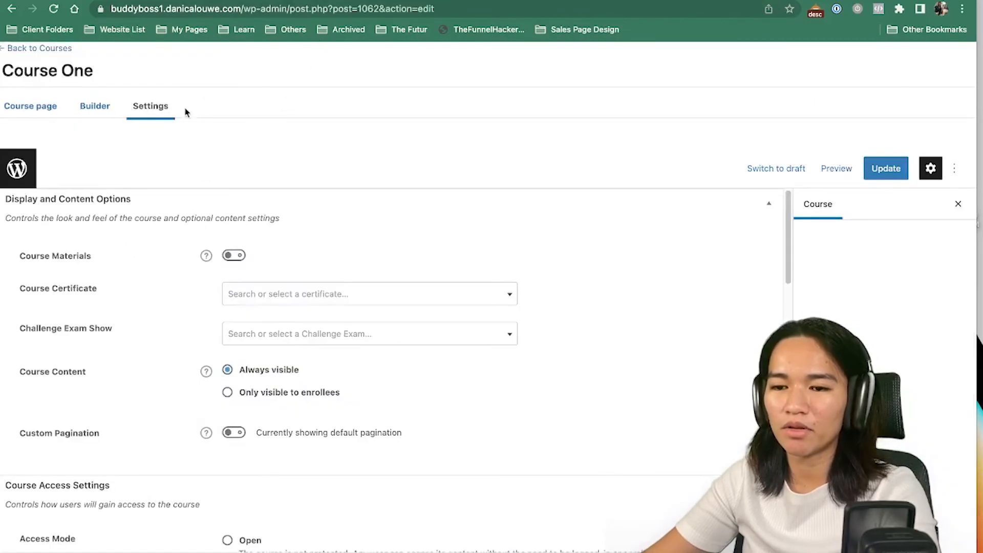
{"action": "left_click", "coordinate": [235, 256]}
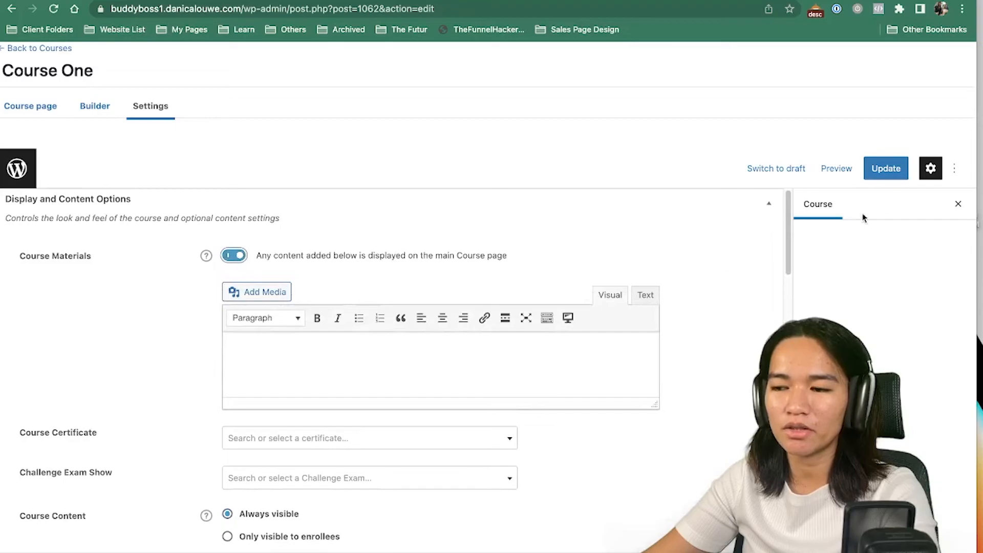
{"action": "left_click", "coordinate": [893, 180]}
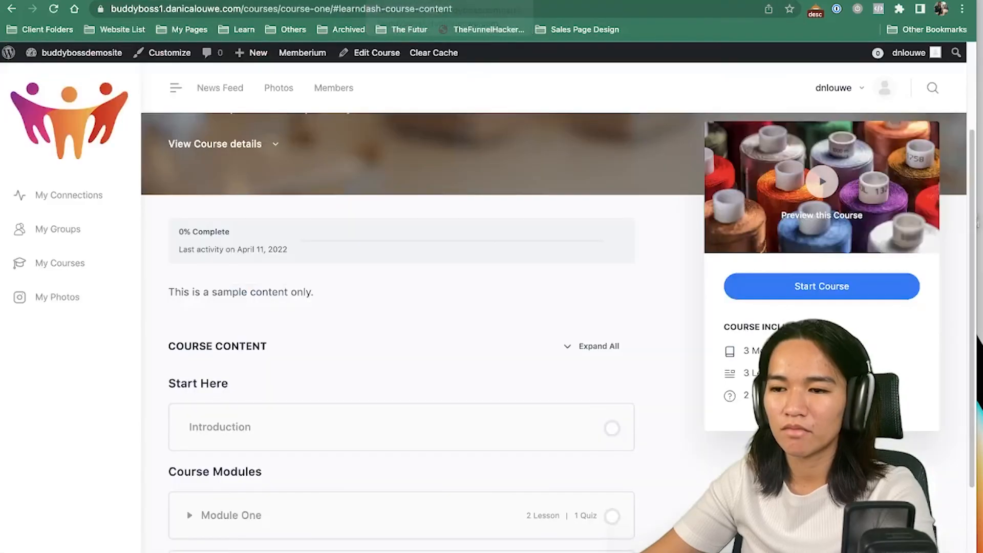
Reload the Course One page and compare its Course description with the Materials content
{"action": "key", "text": "super+r"}
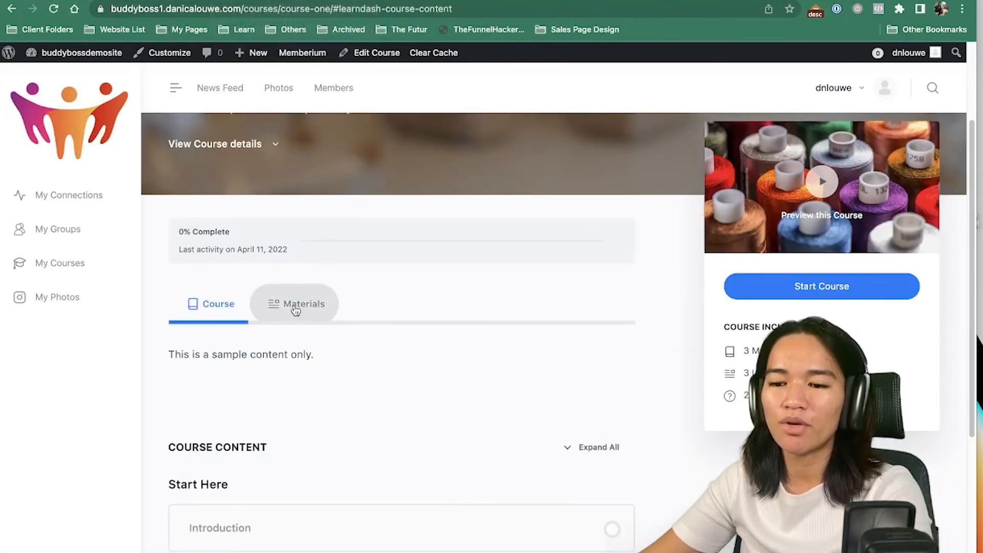
{"action": "left_click", "coordinate": [296, 310]}
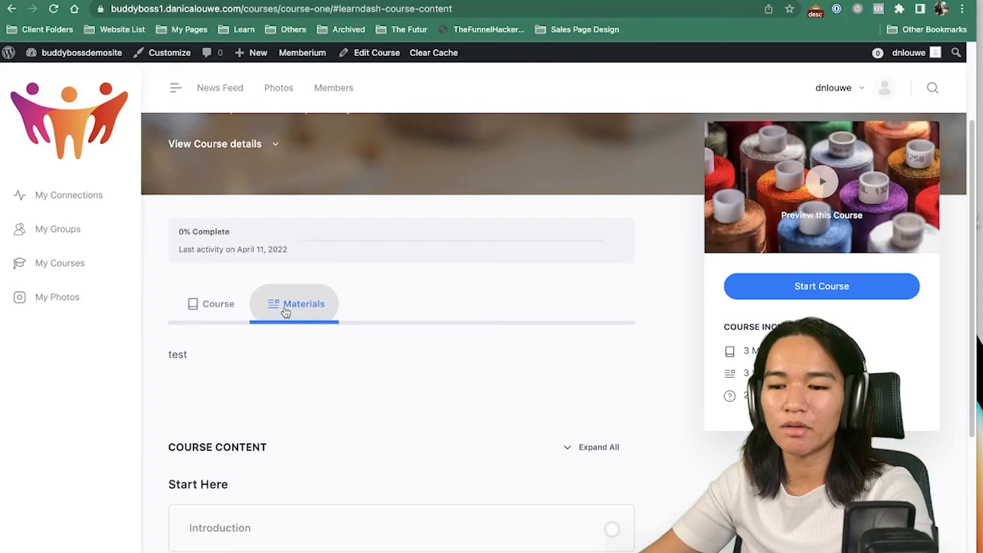
{"action": "left_click", "coordinate": [219, 311]}
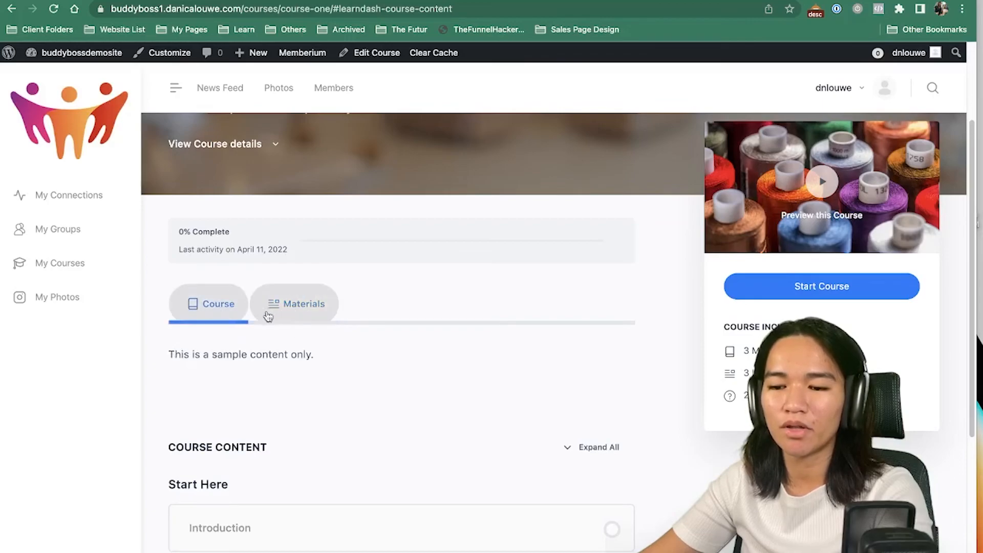
{"action": "left_click", "coordinate": [275, 316]}
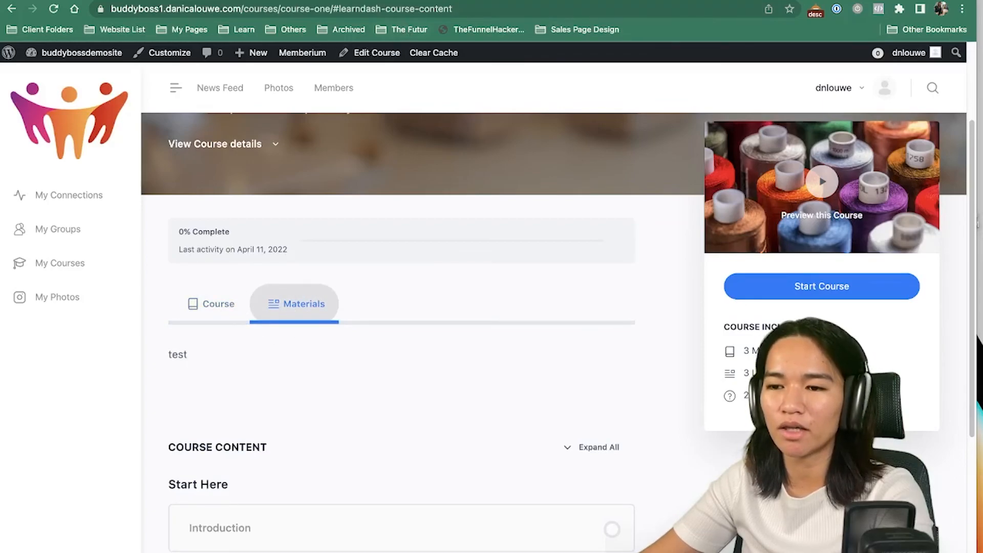
{"action": "left_click", "coordinate": [230, 305]}
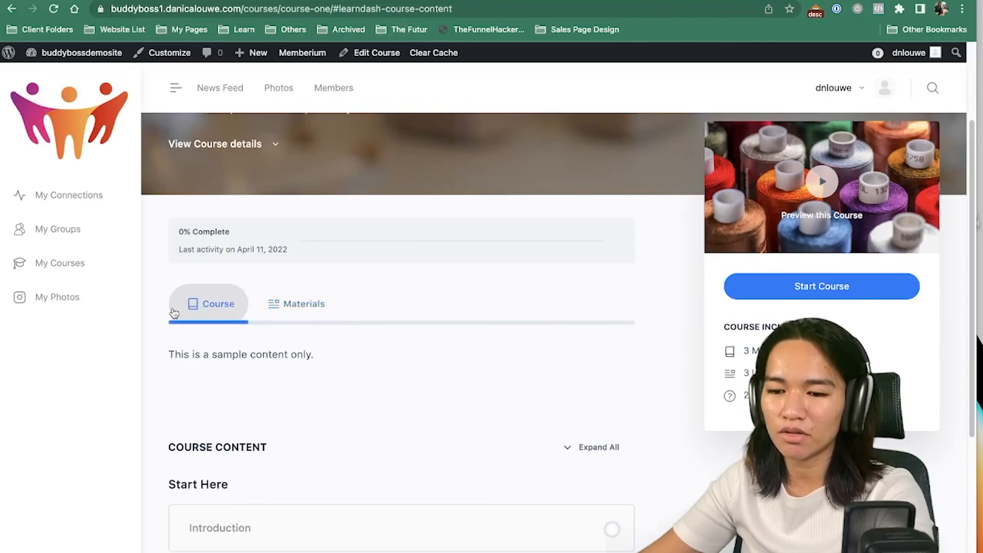
{"action": "left_click", "coordinate": [273, 318]}
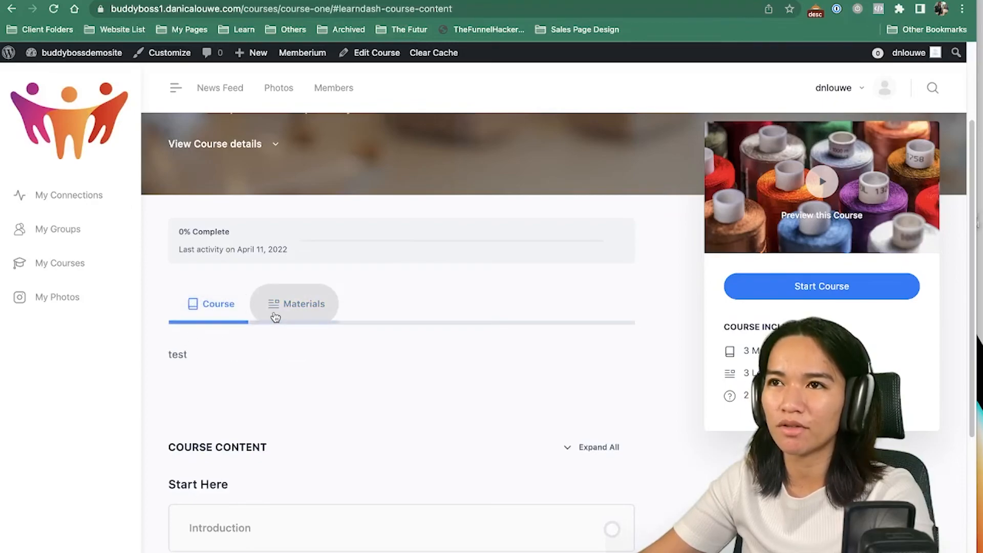
{"action": "left_click", "coordinate": [230, 321]}
{"action": "left_click", "coordinate": [272, 321]}
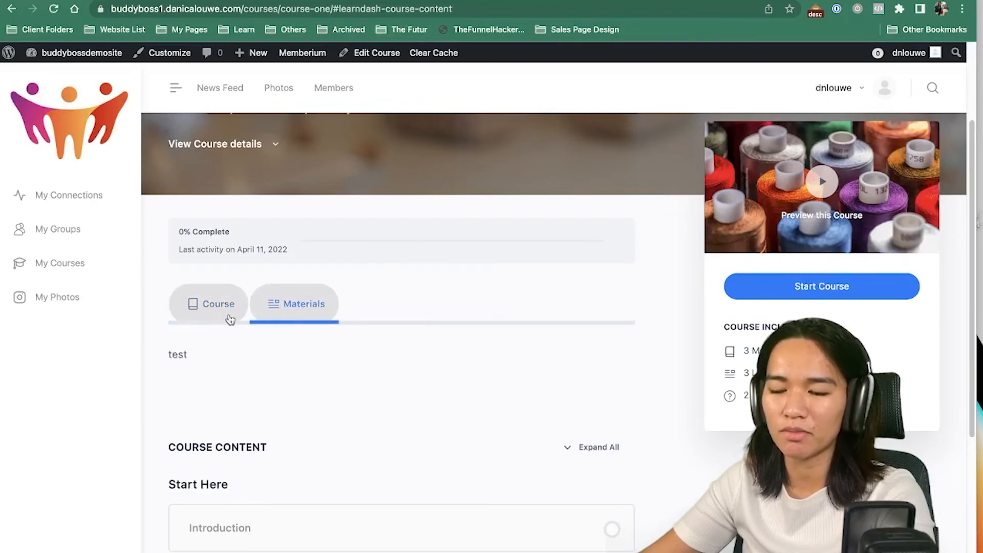
Return to Course One's settings and replace the Course Materials text with "Download the resources here"
{"action": "left_click", "coordinate": [369, 53]}
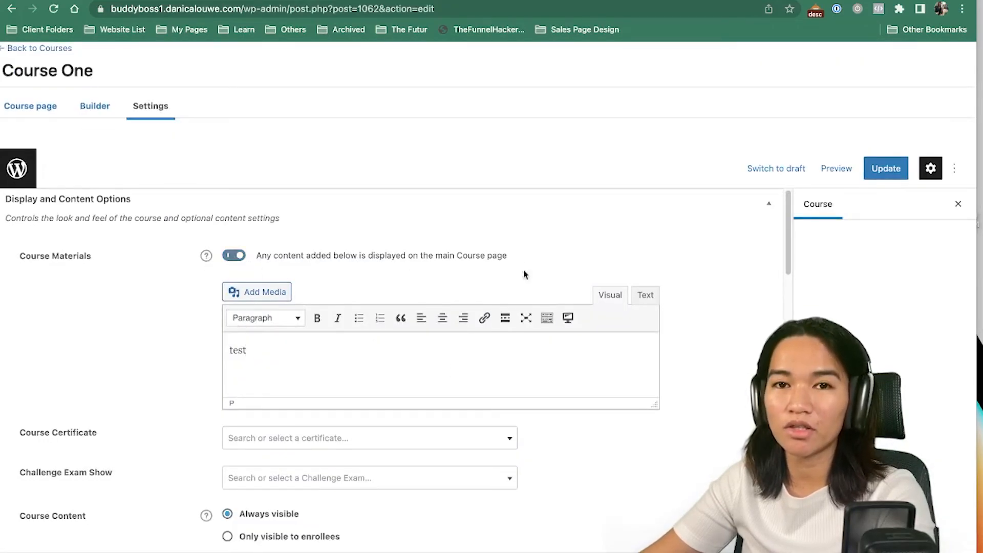
{"action": "left_click_drag", "start_coordinate": [283, 354], "coordinate": [161, 349]}
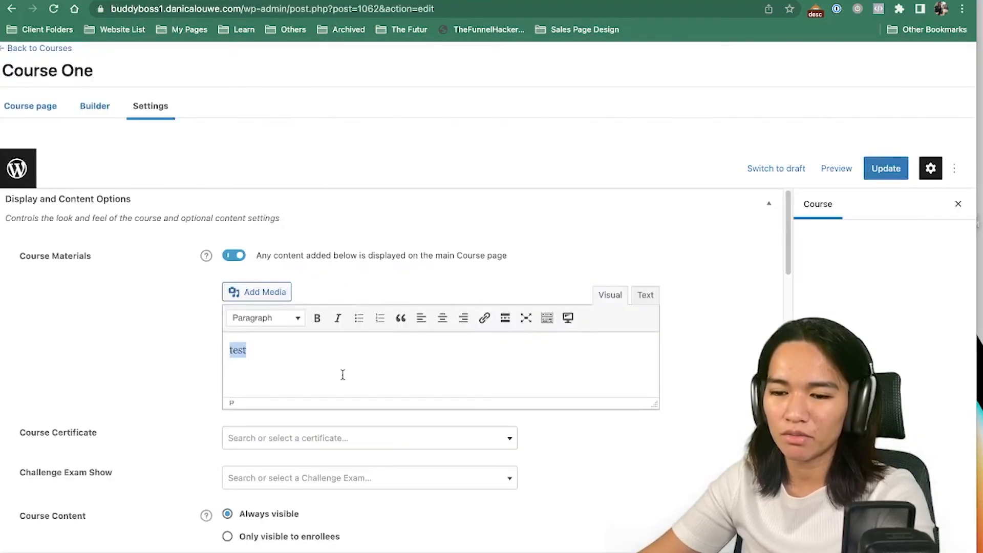
{"action": "left_click", "coordinate": [342, 381]}
{"action": "key", "text": "ctrl+a"}
{"action": "type", "text": "D"}
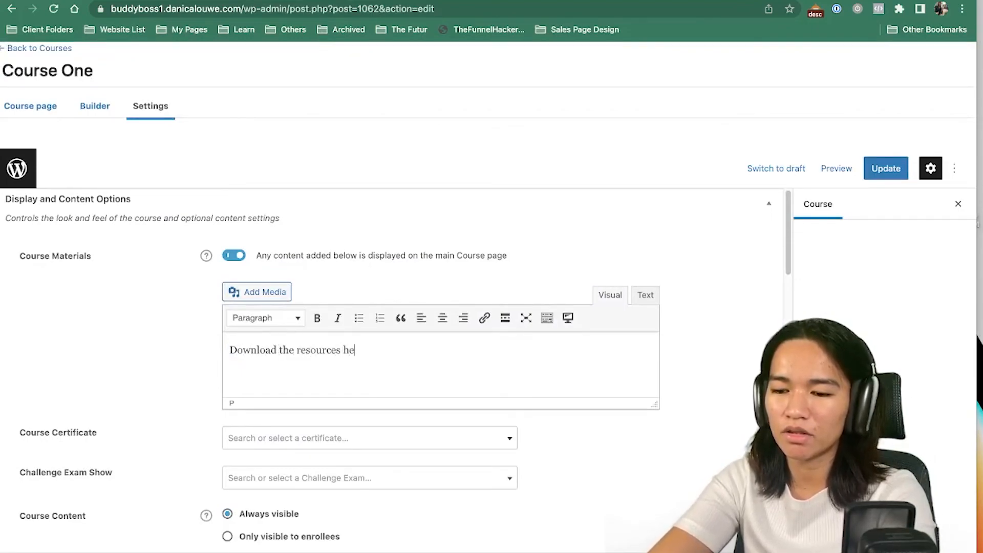
Link the whole "Download the resources here" text to the placeholder URL # and update the course
{"action": "key", "text": "ctrl+a"}
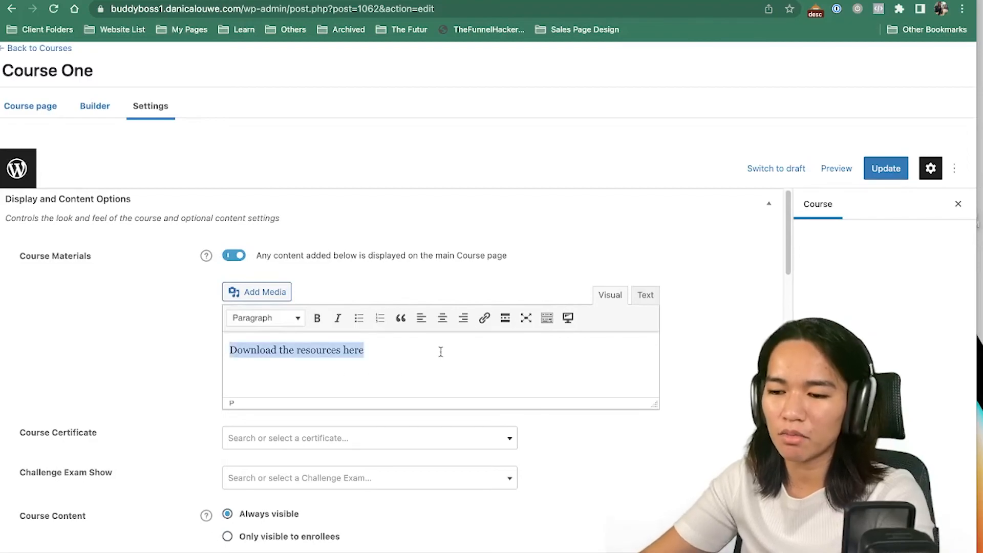
{"action": "left_click", "coordinate": [486, 319]}
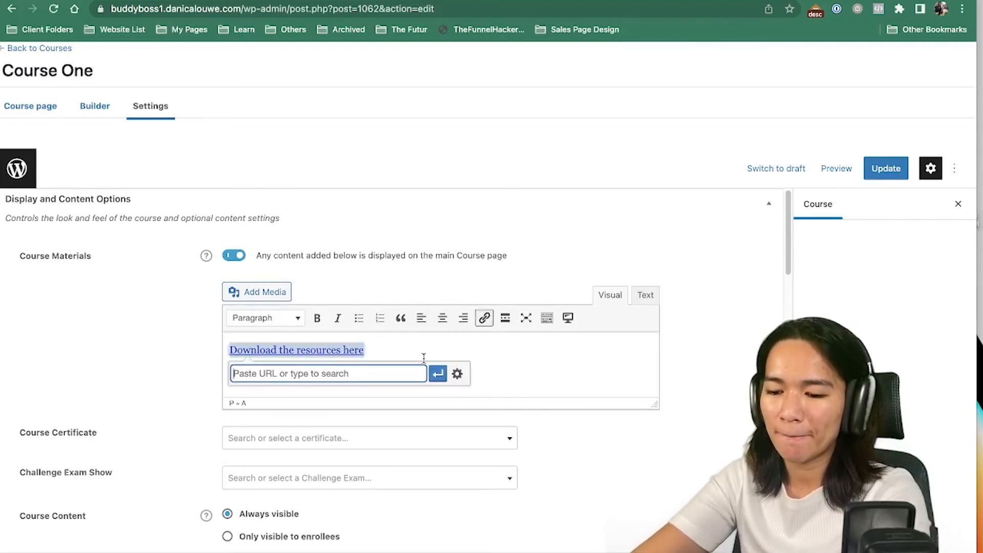
{"action": "type", "text": "#"}
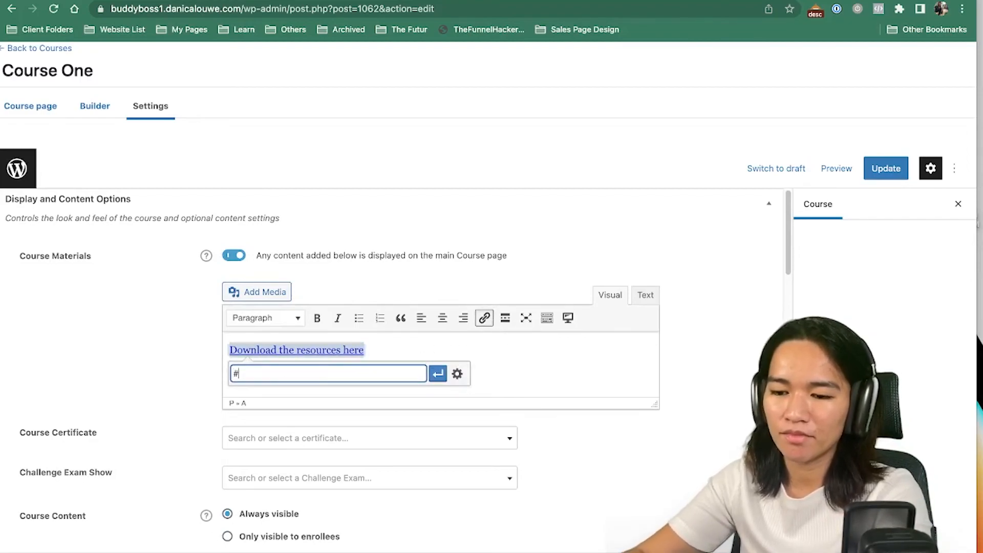
{"action": "left_click", "coordinate": [438, 373]}
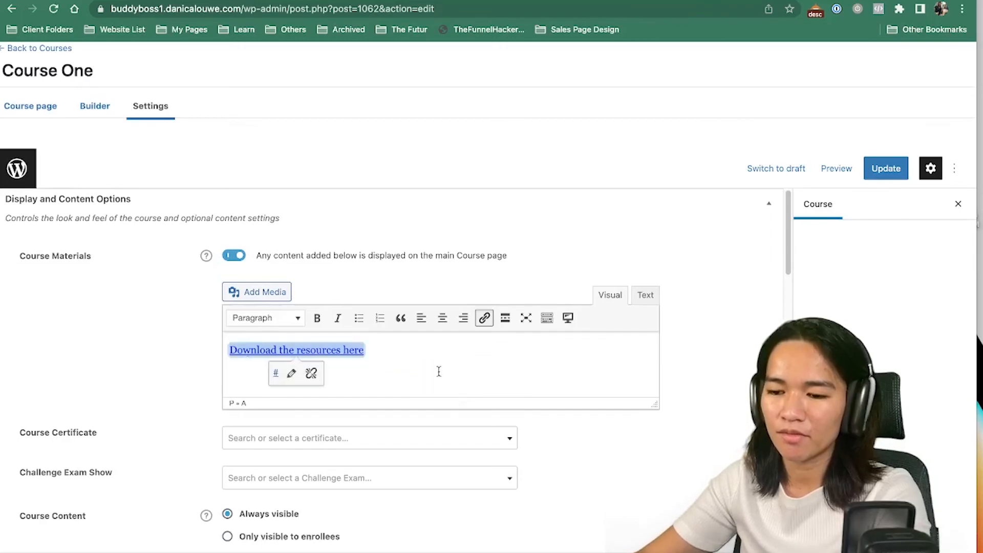
{"action": "left_click", "coordinate": [886, 169]}
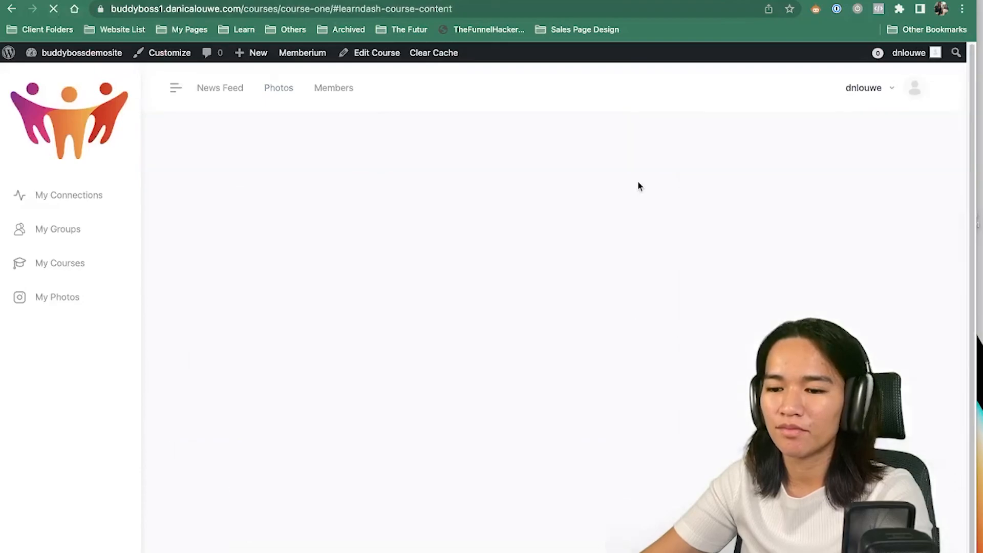
Reload the Course One page and check the download link under Materials
{"action": "left_click", "coordinate": [315, 310]}
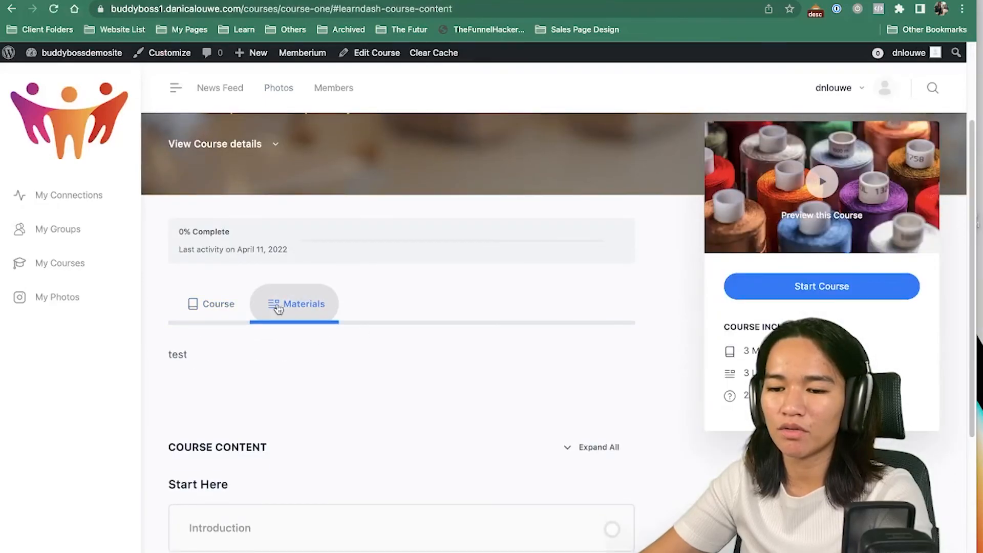
{"action": "left_click", "coordinate": [53, 9]}
{"action": "mouse_move", "coordinate": [55, 66]}
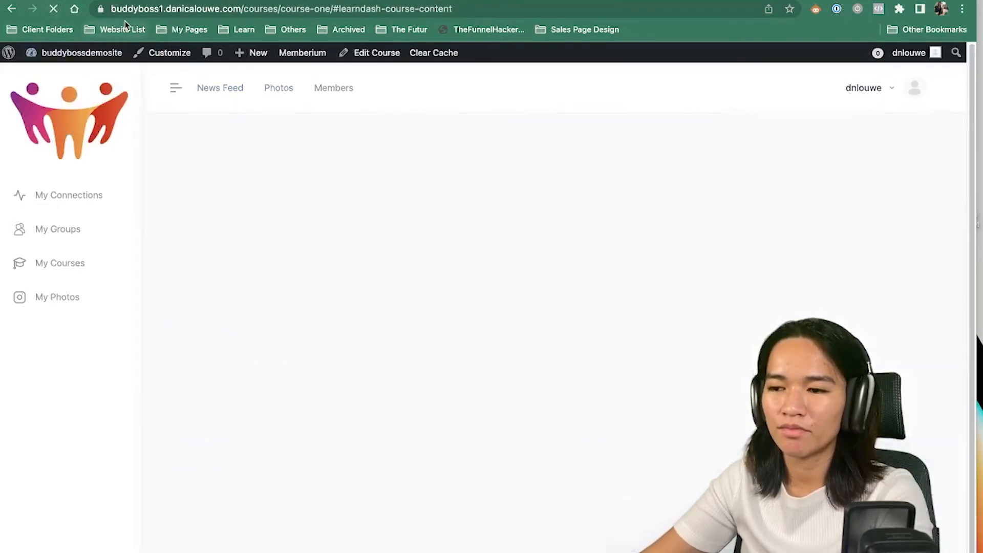
{"action": "left_click", "coordinate": [273, 323]}
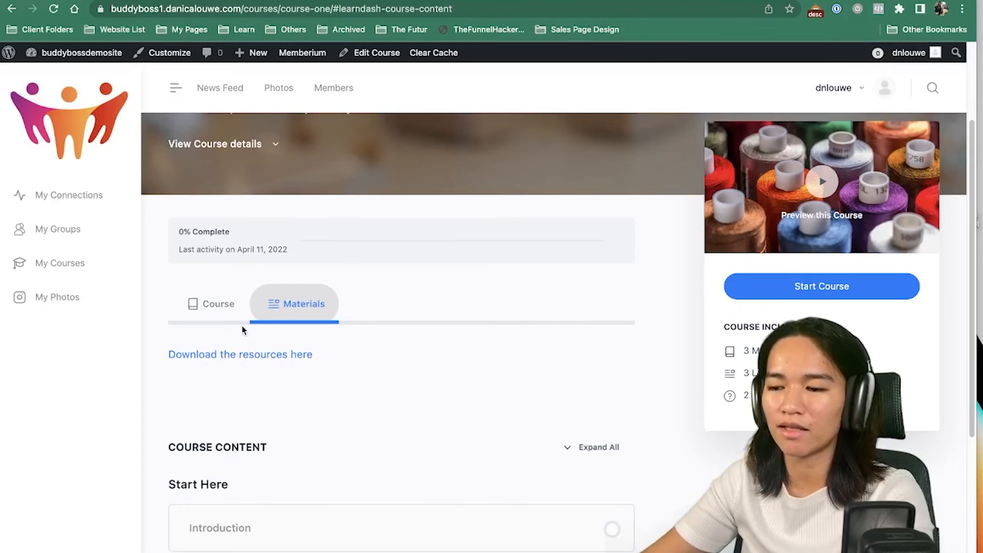
{"action": "left_click", "coordinate": [212, 303]}
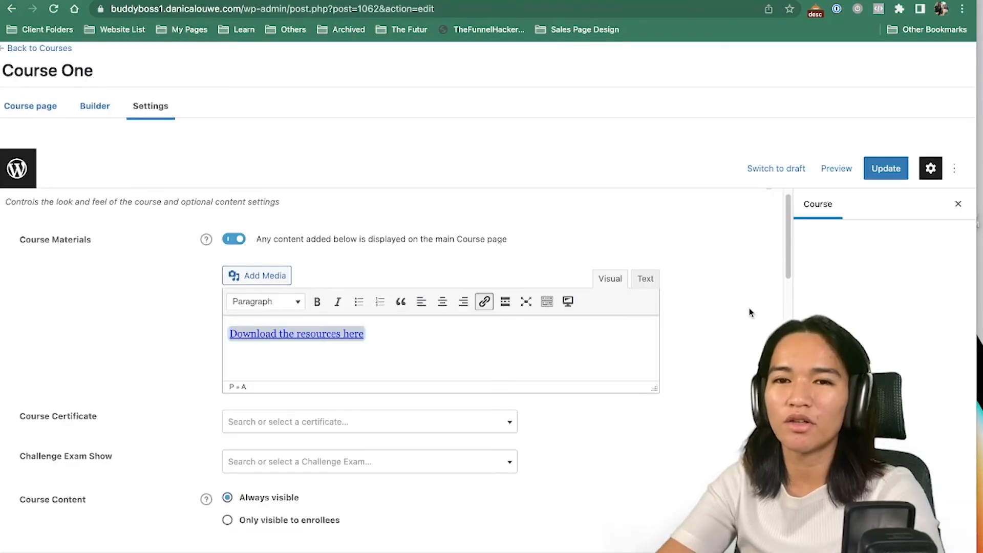